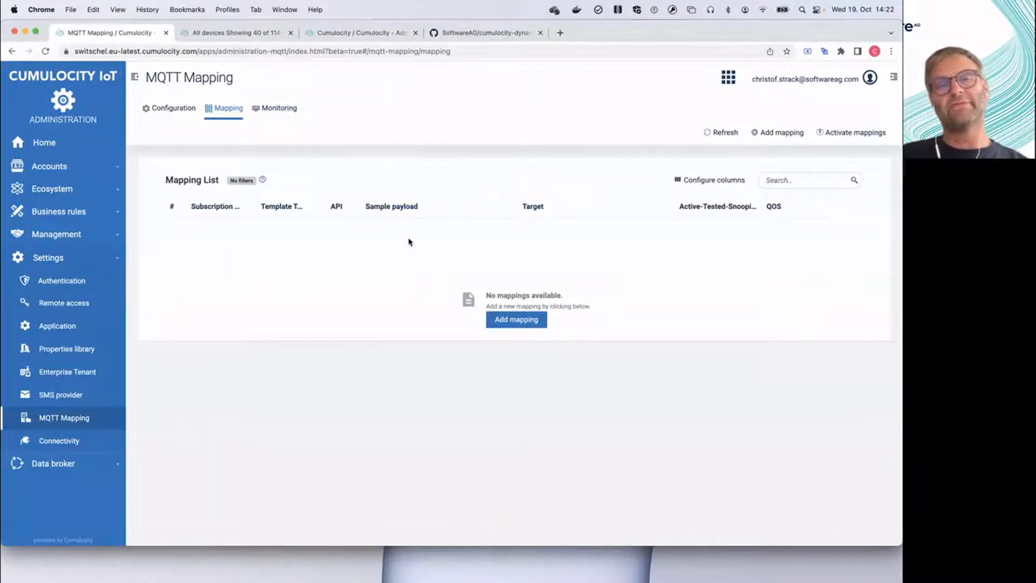
Add a new mapping and set its subscription topic to device/#.
left_click(518, 322)
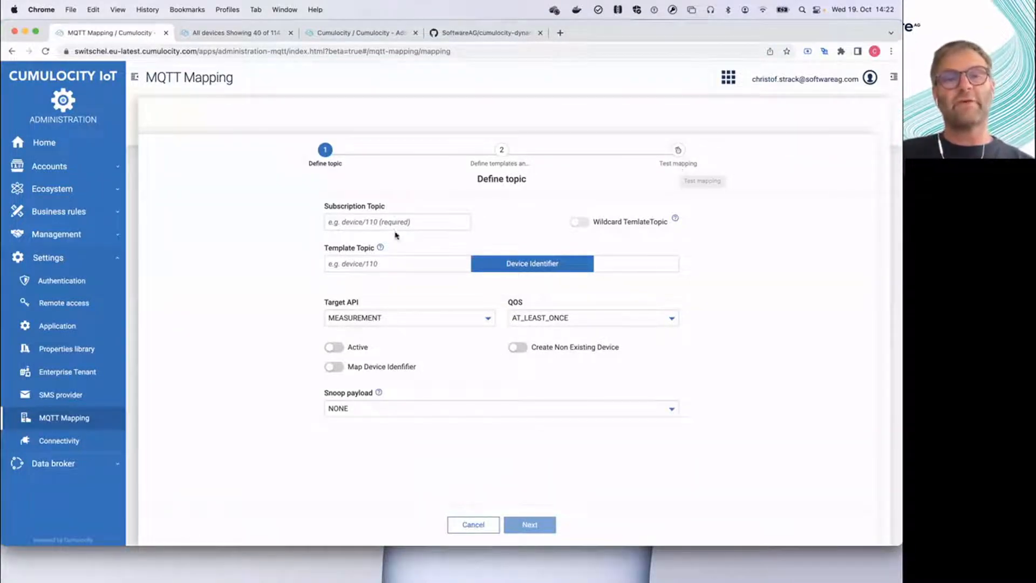
left_click(337, 223)
left_click(337, 222)
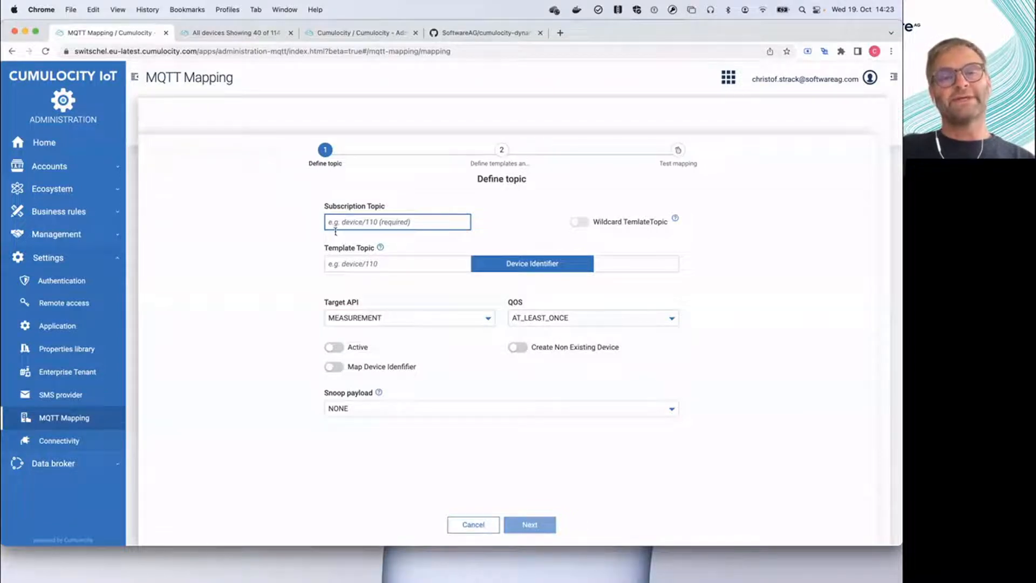
left_click(337, 265)
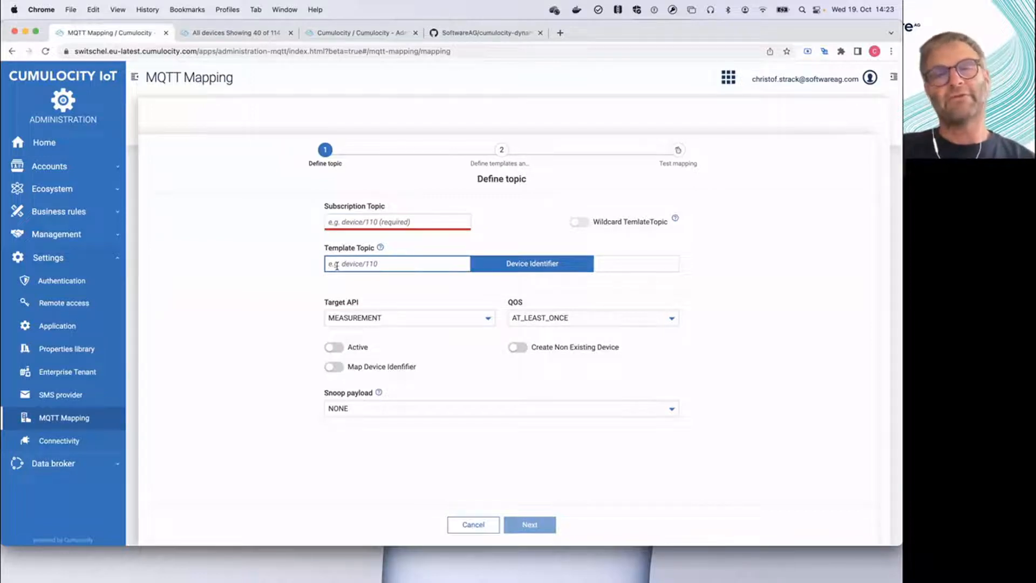
left_click(334, 222)
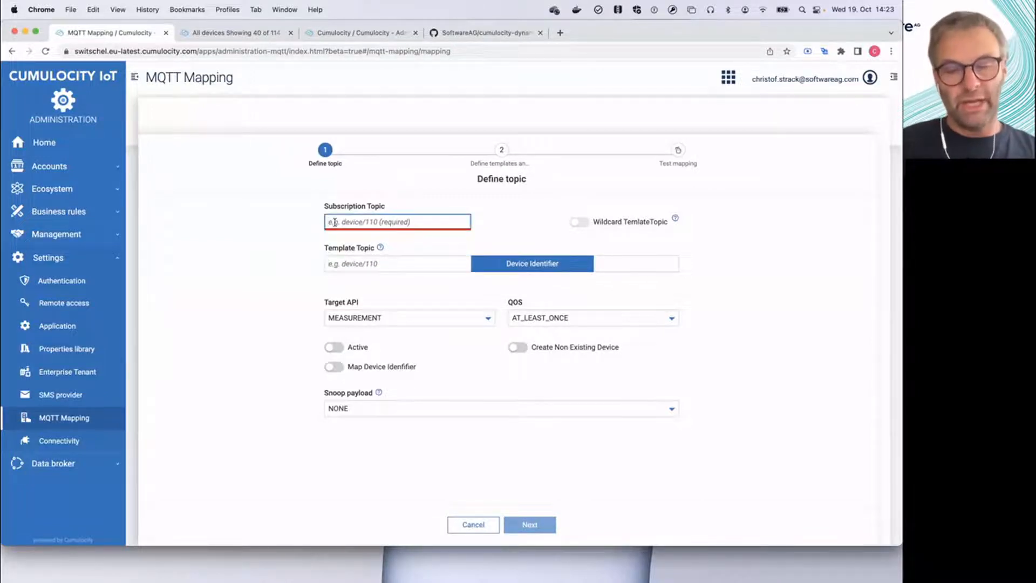
type("dev")
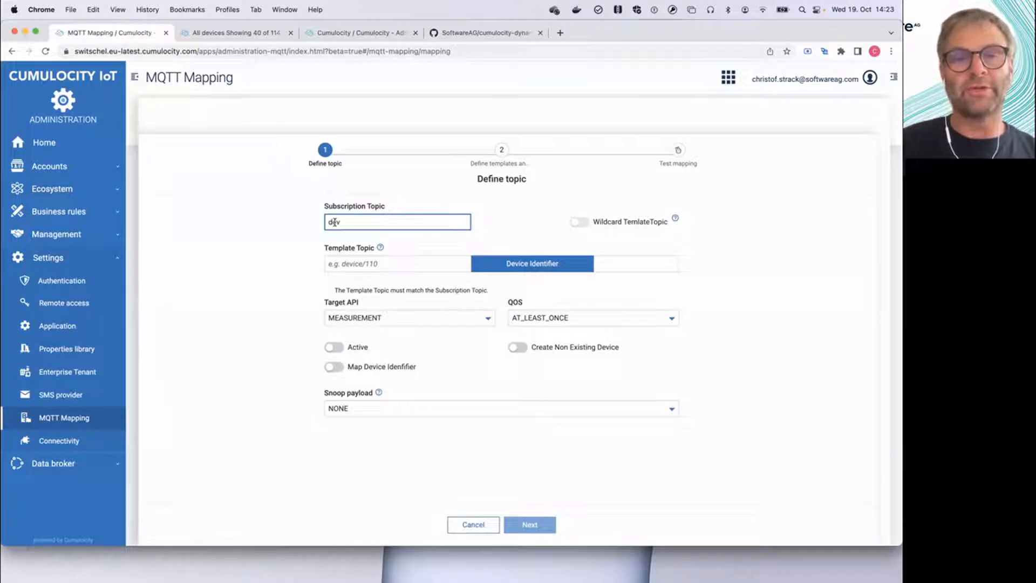
type("icd")
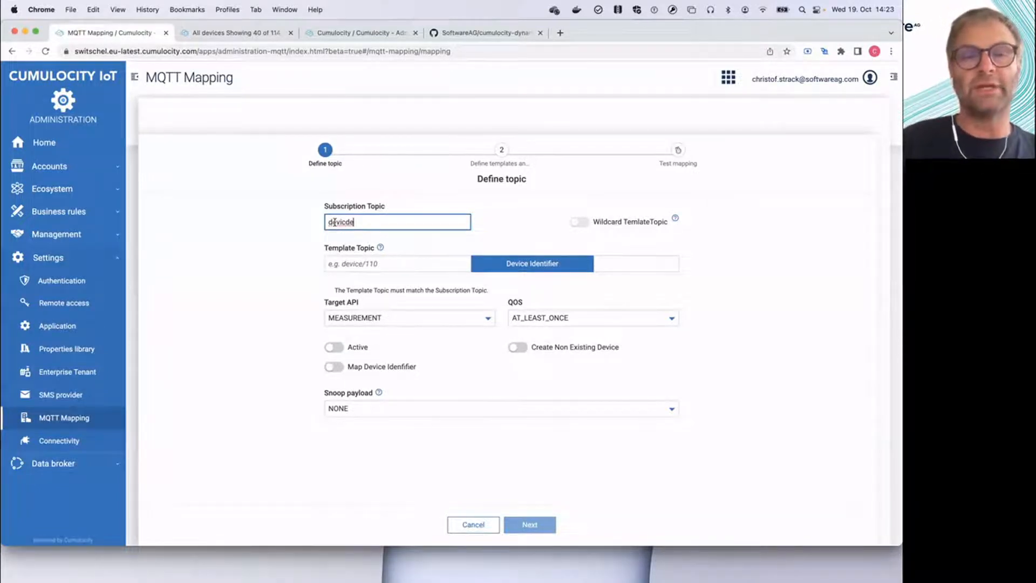
key("BackSpace")
type("ce")
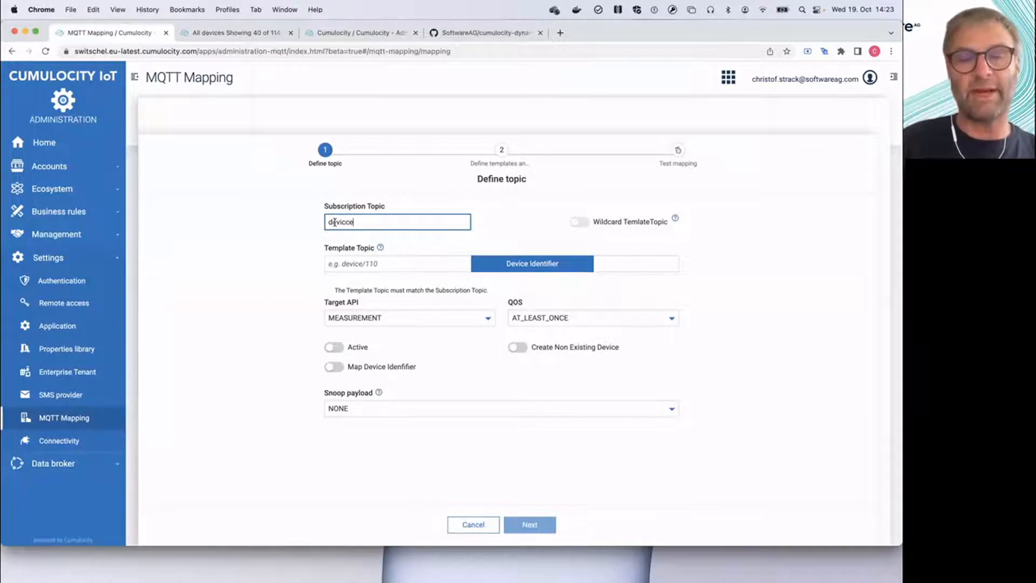
type("/#")
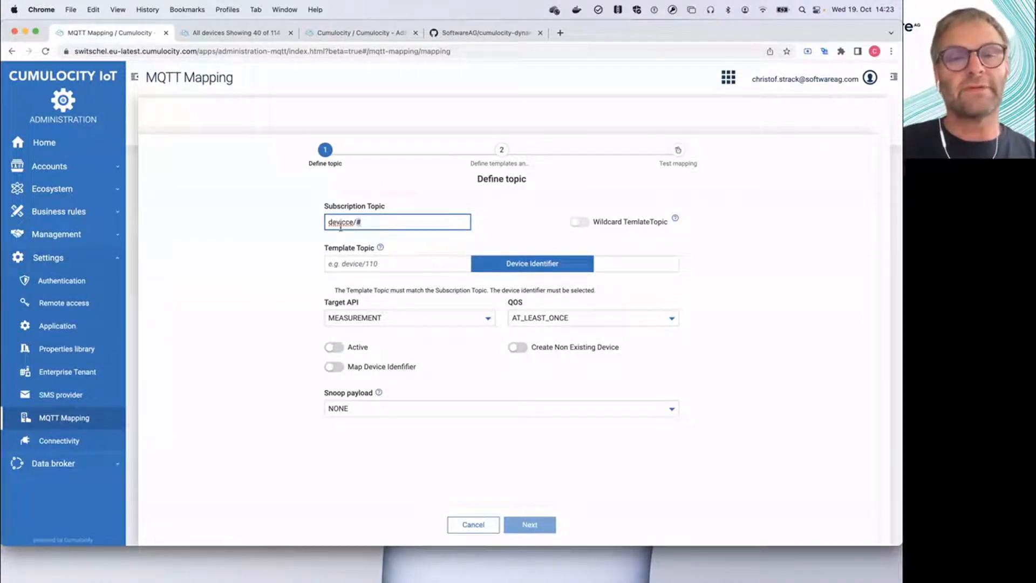
double_click(340, 227)
type("device")
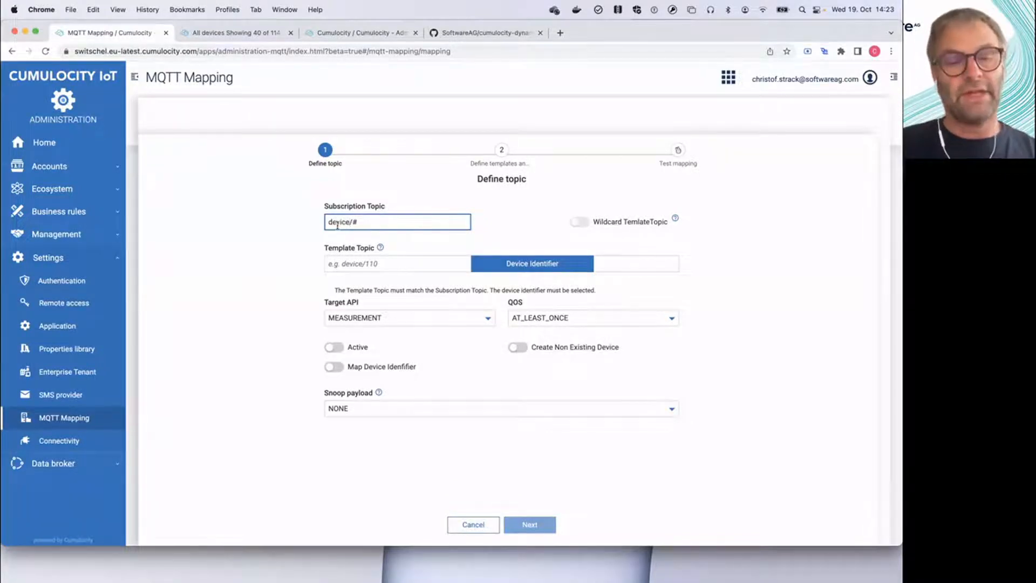
key("Tab")
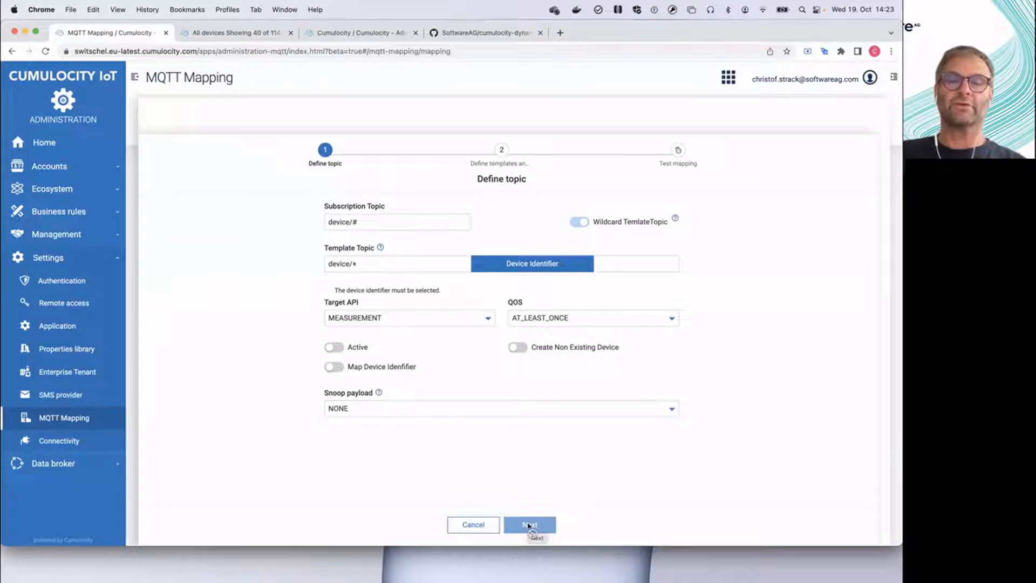
Select the + level of the template topic device/+ as the device identifier.
left_click(492, 269)
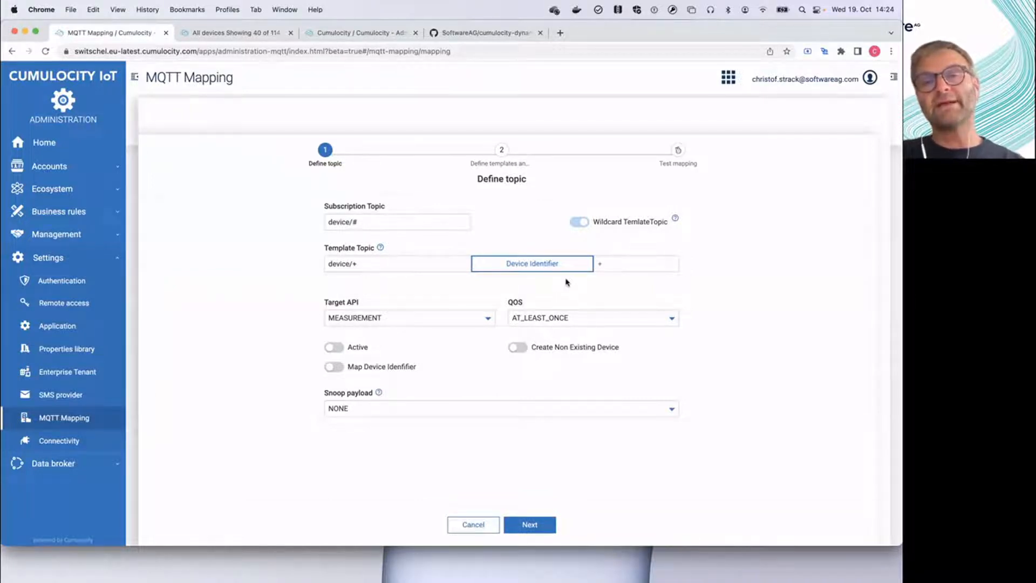
left_click(359, 263)
left_click_drag(358, 264, 327, 265)
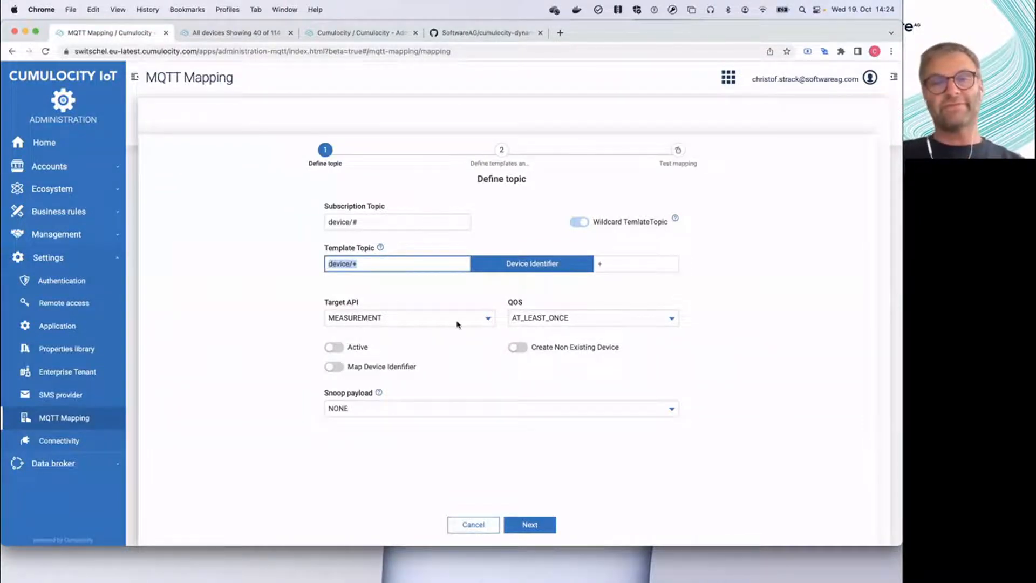
Set the target API to INVENTORY and make the mapping active.
left_click(486, 322)
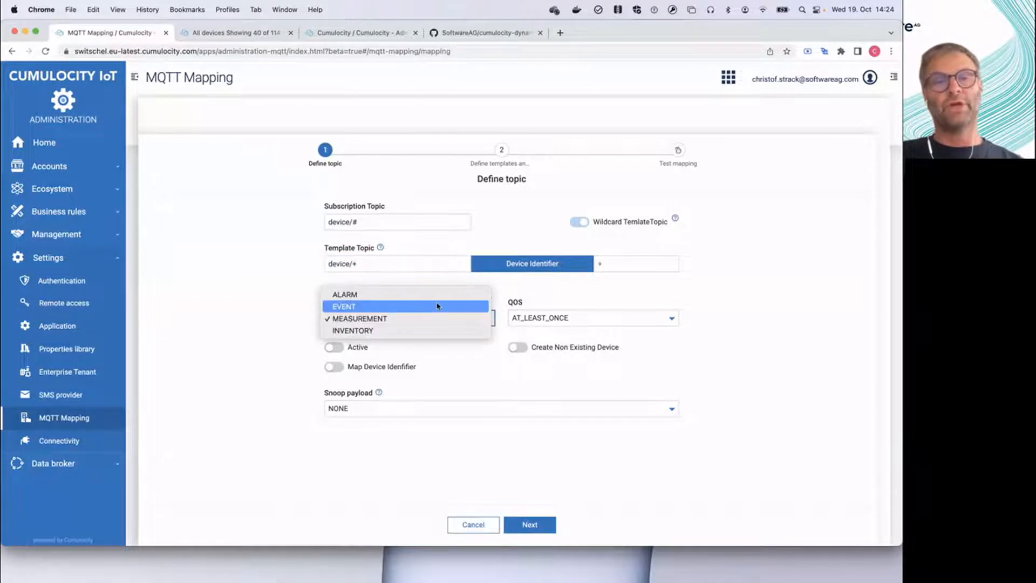
left_click(405, 331)
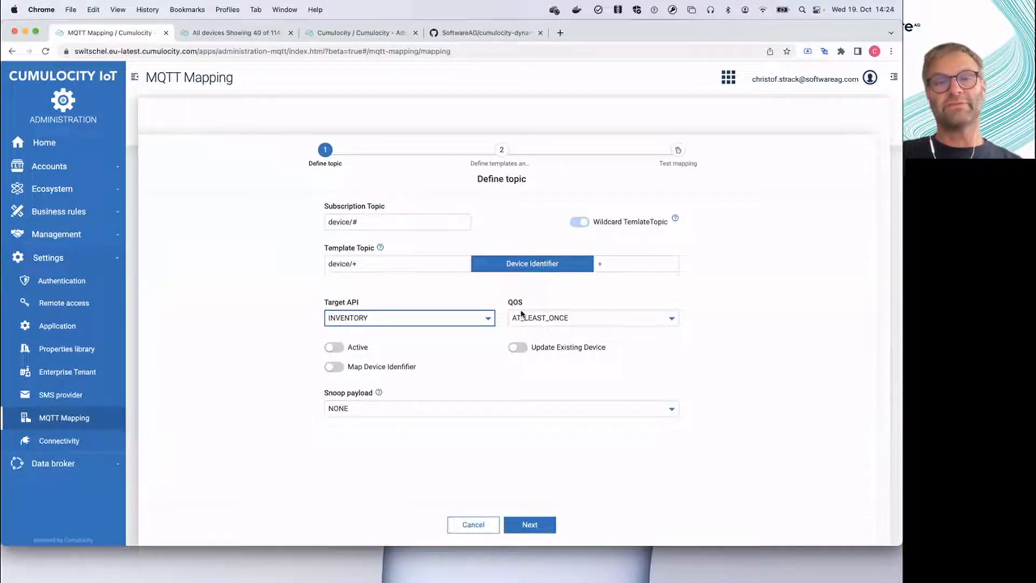
left_click(335, 349)
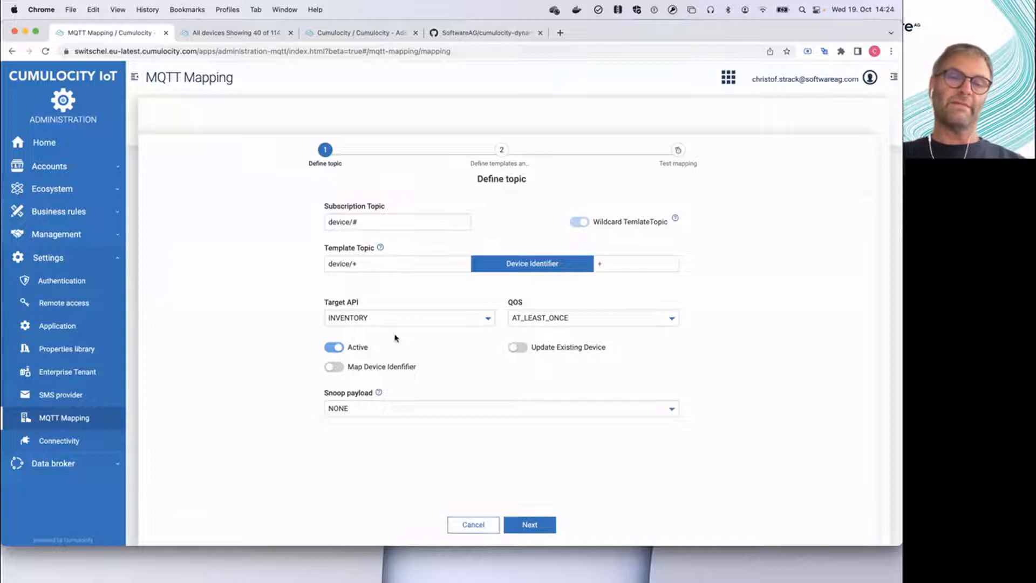
Enable device identifier mapping with external ID type c8y_Serial and continue to the templates and substitutions definition.
left_click(334, 367)
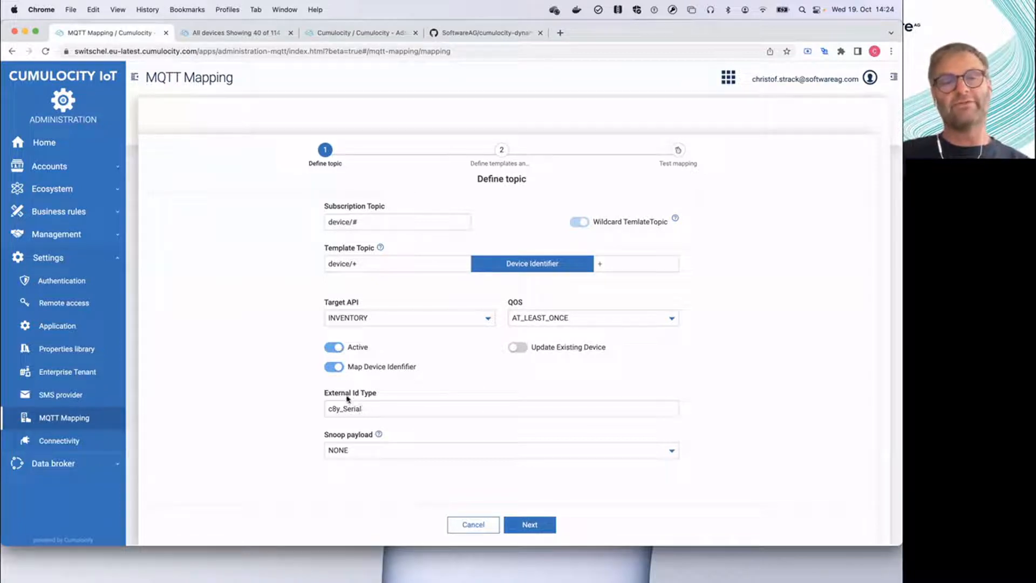
left_click(371, 411)
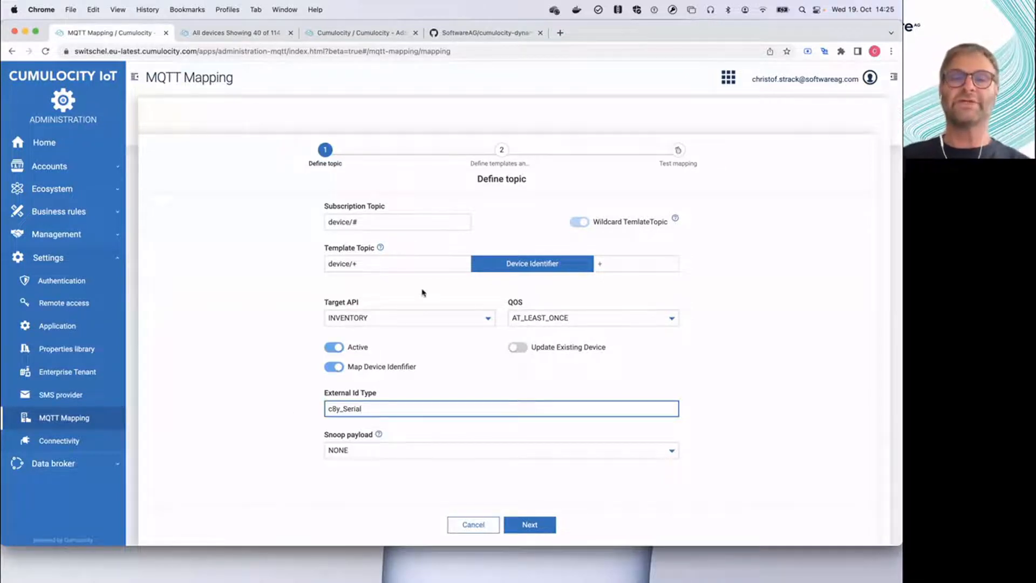
left_click(529, 525)
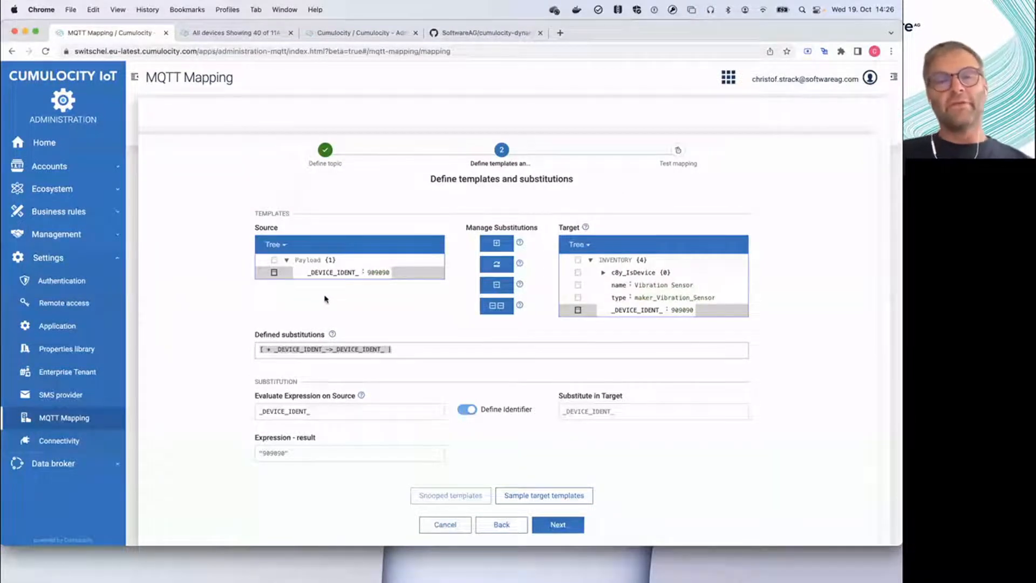
Show the source template as code and paste the sample bus payload fields after the _DEVICE_IDENT_ entry.
left_click(286, 250)
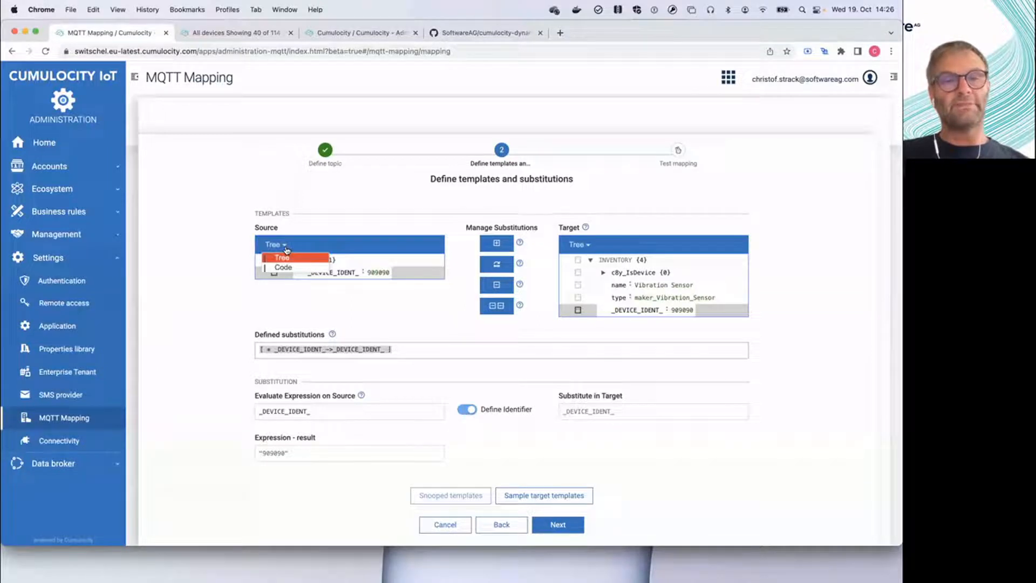
left_click(347, 287)
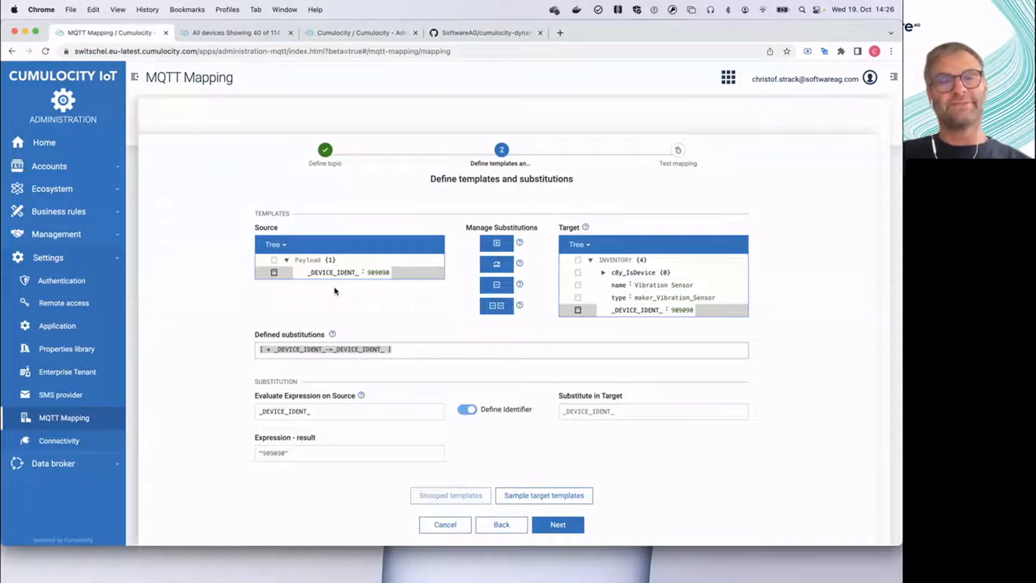
left_click(287, 246)
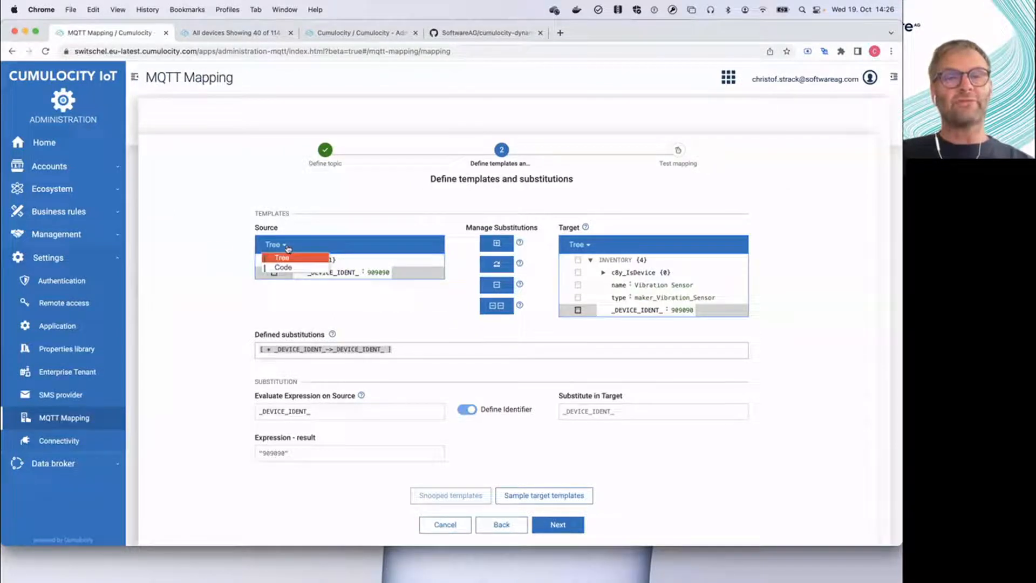
left_click(296, 267)
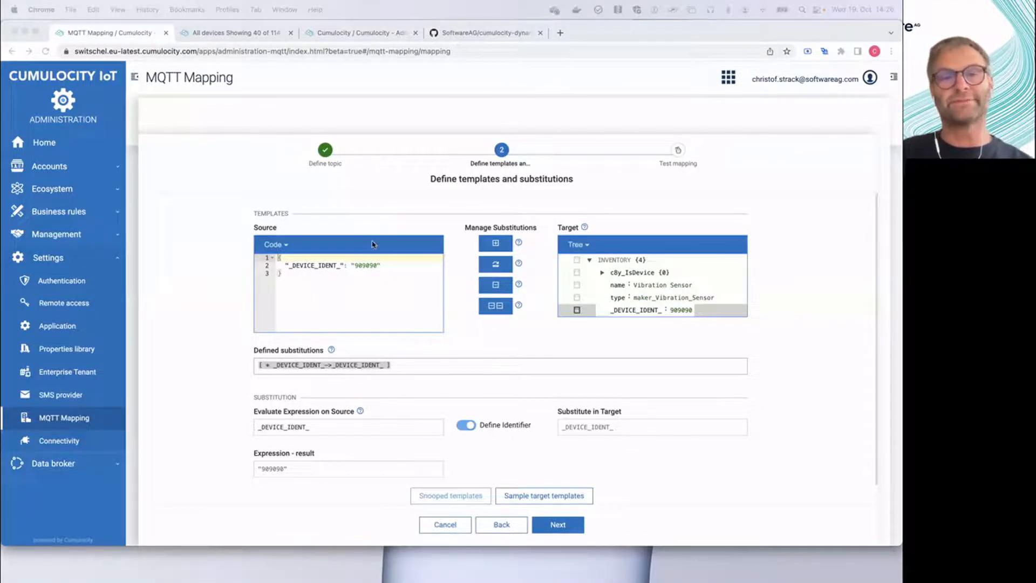
left_click(387, 266)
type(",")
key("Return")
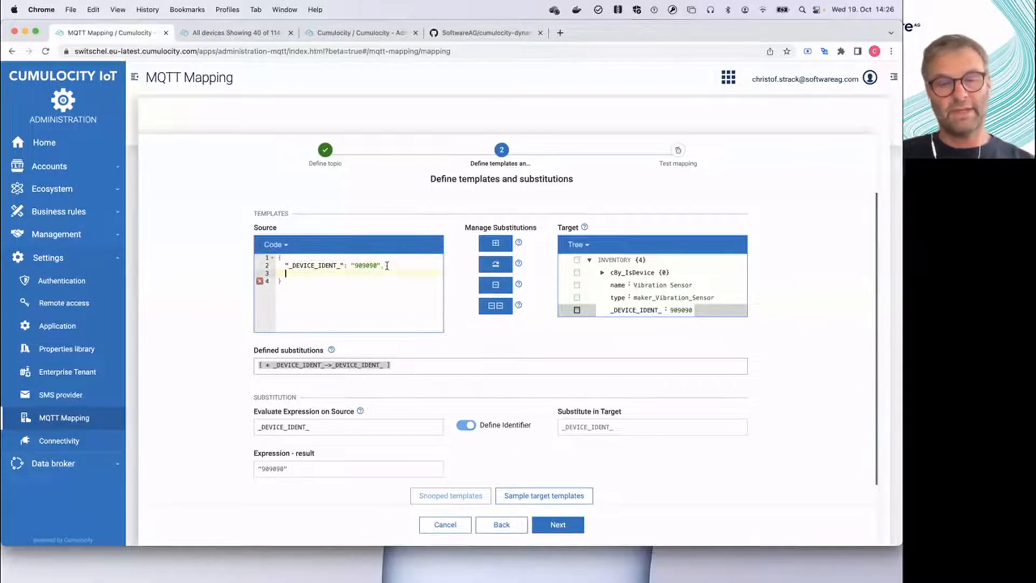
key("super+v")
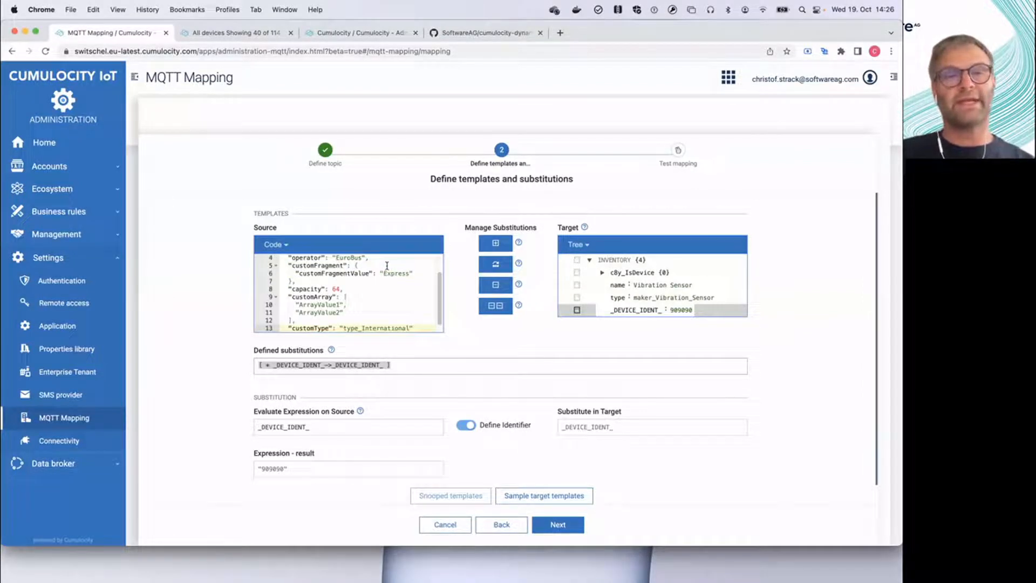
Replace the line value in the source template with DUMMMY and return the source to tree view.
scroll(389, 285, "up", 2)
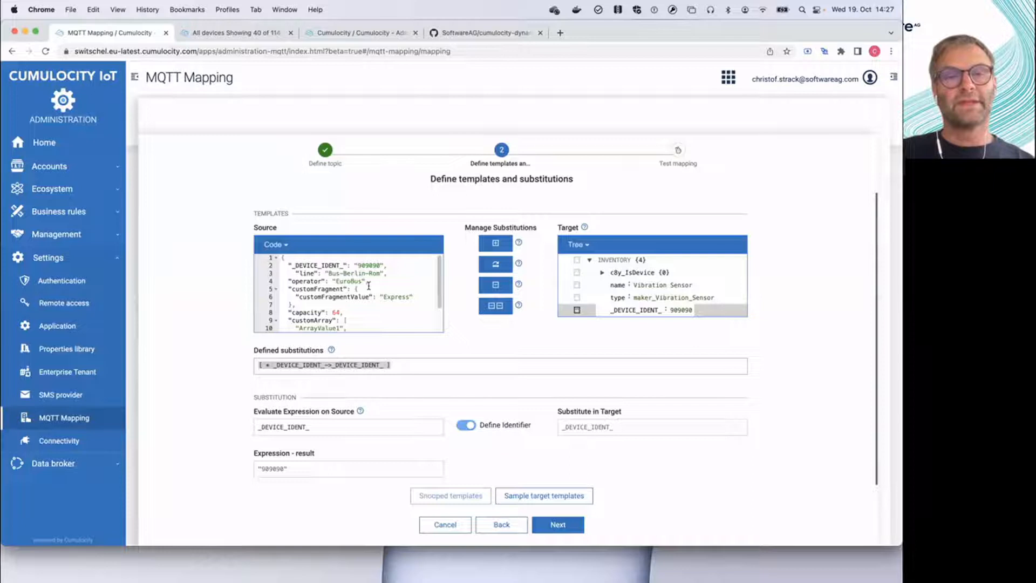
double_click(332, 274)
type("DUMM")
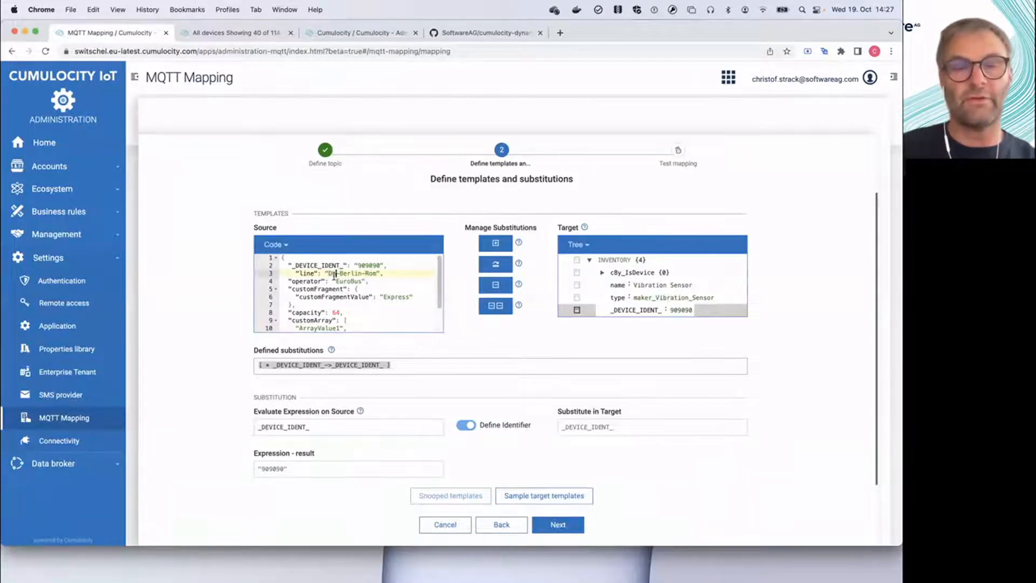
type("Y")
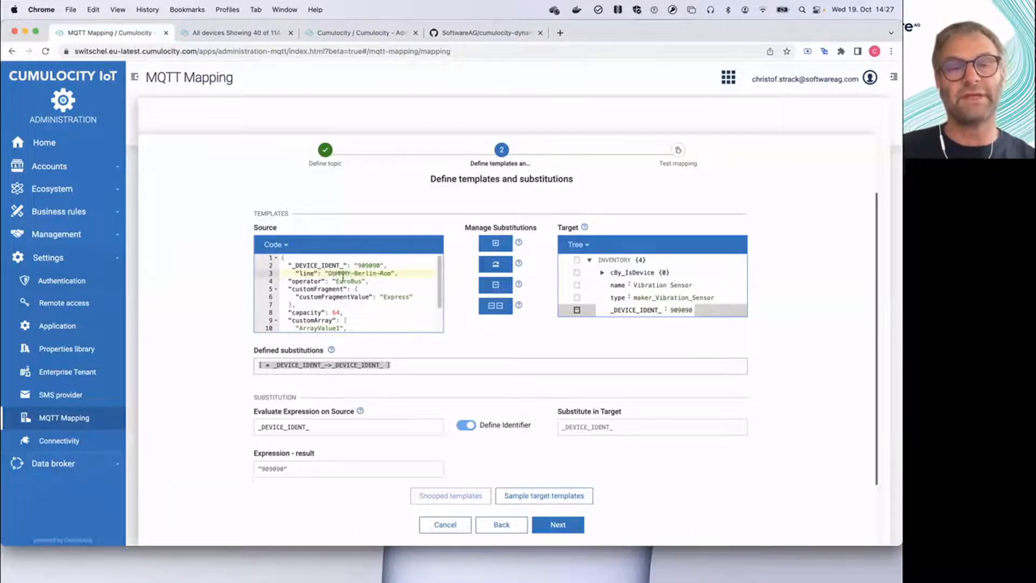
left_click(392, 274)
key("BackSpace")
key("BackSpace")
key("BackSpace")
key("BackSpace")
key("BackSpace")
key("BackSpace")
key("BackSpace")
key("BackSpace")
key("BackSpace")
key("BackSpace")
key("BackSpace")
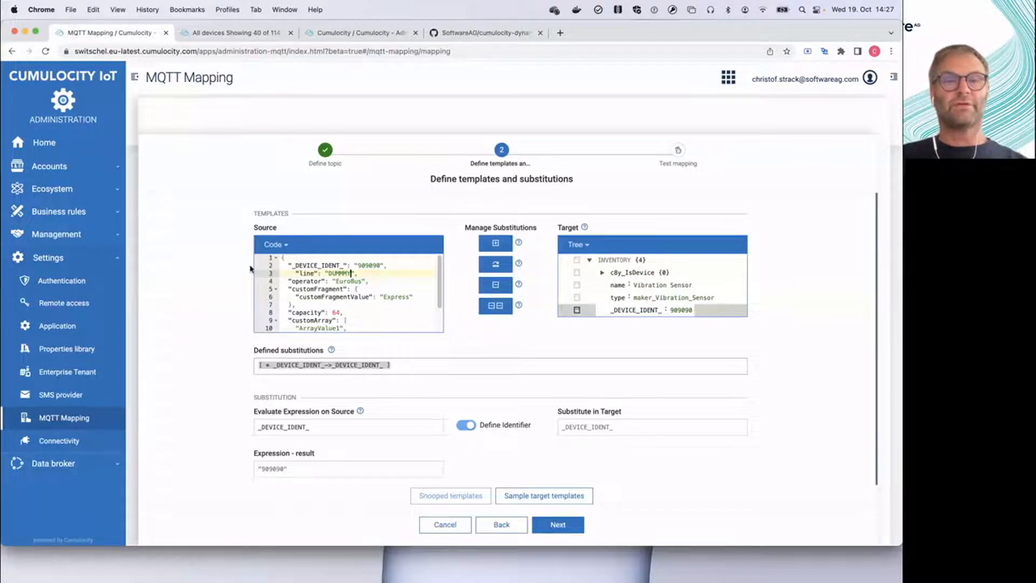
left_click(277, 245)
left_click(283, 259)
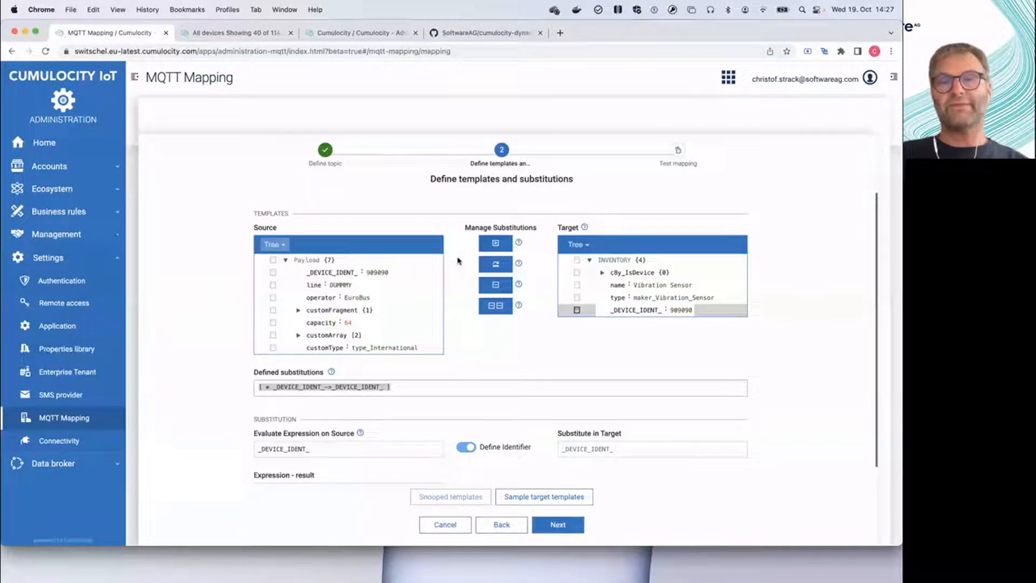
Add a "capacity": 333 entry after _DEVICE_IDENT_ in the target template's code and return the target to tree view.
left_click(588, 248)
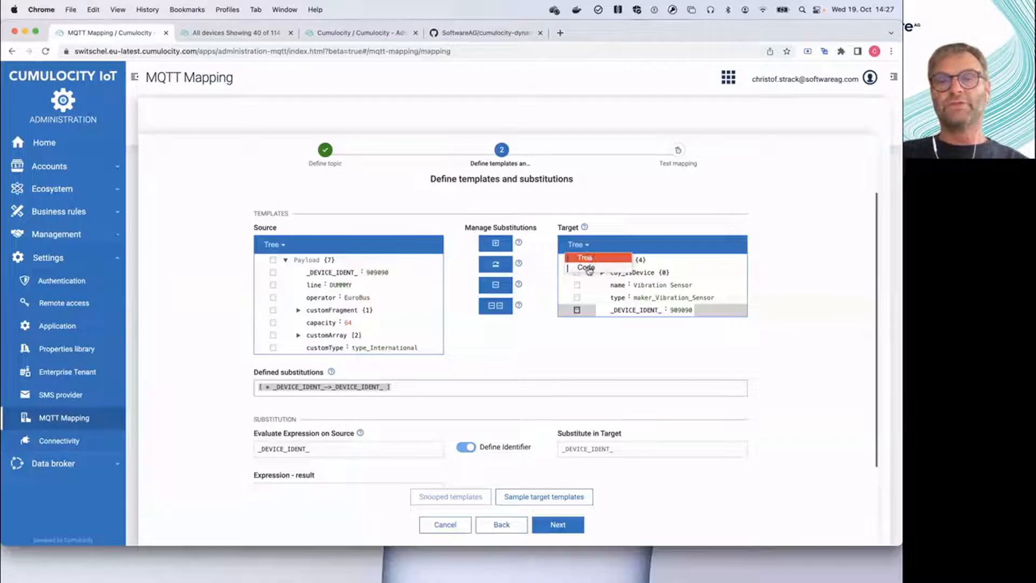
left_click(582, 269)
left_click(687, 290)
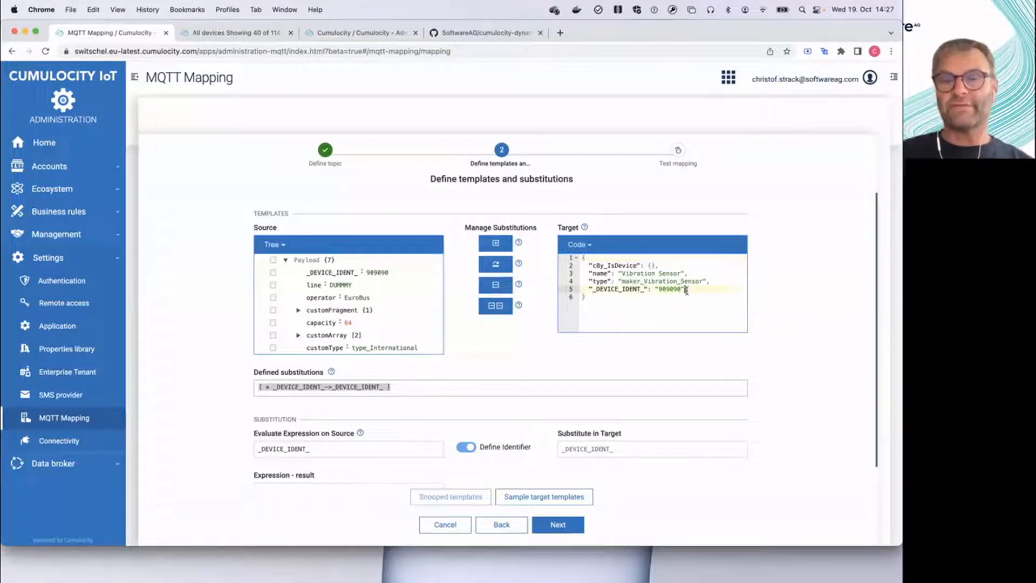
type(",")
key("Return")
type("\"capaci")
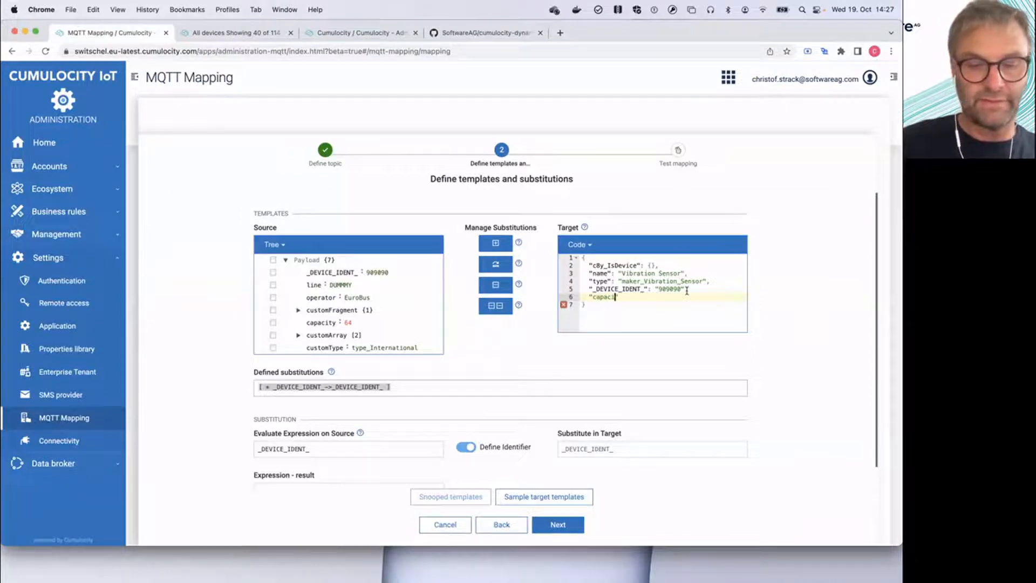
type("ty\":")
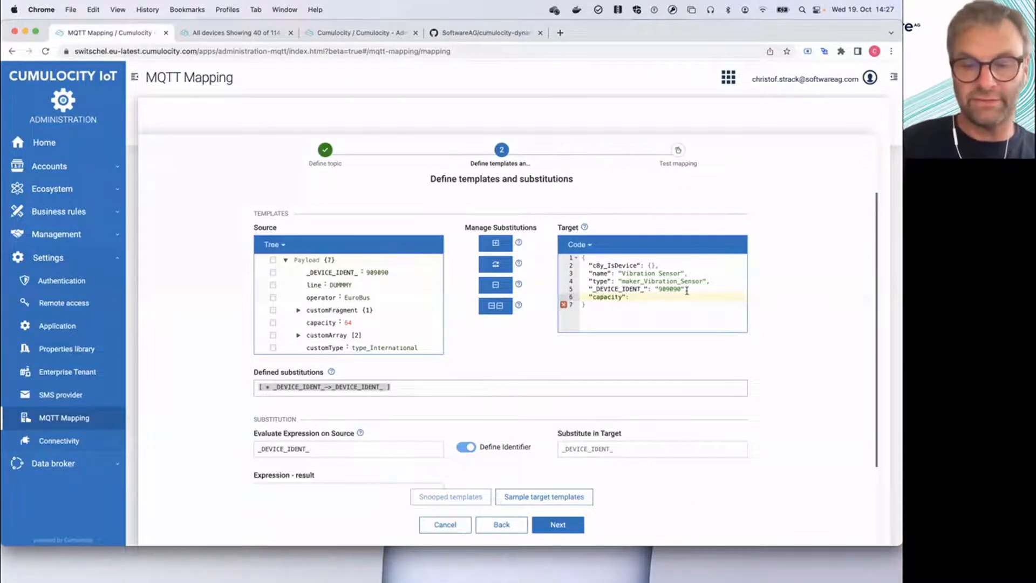
type(" 333")
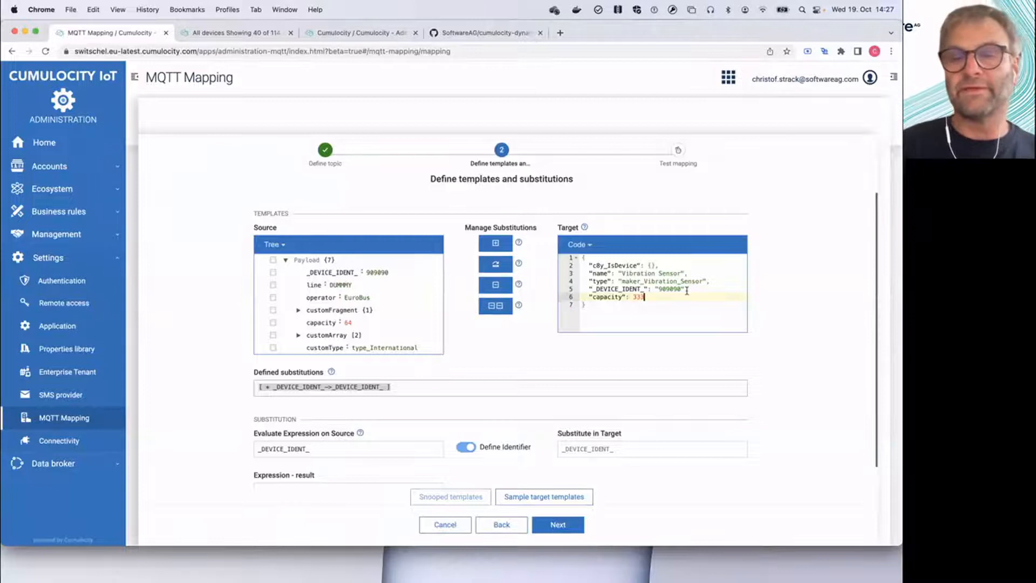
left_click(578, 244)
left_click(589, 260)
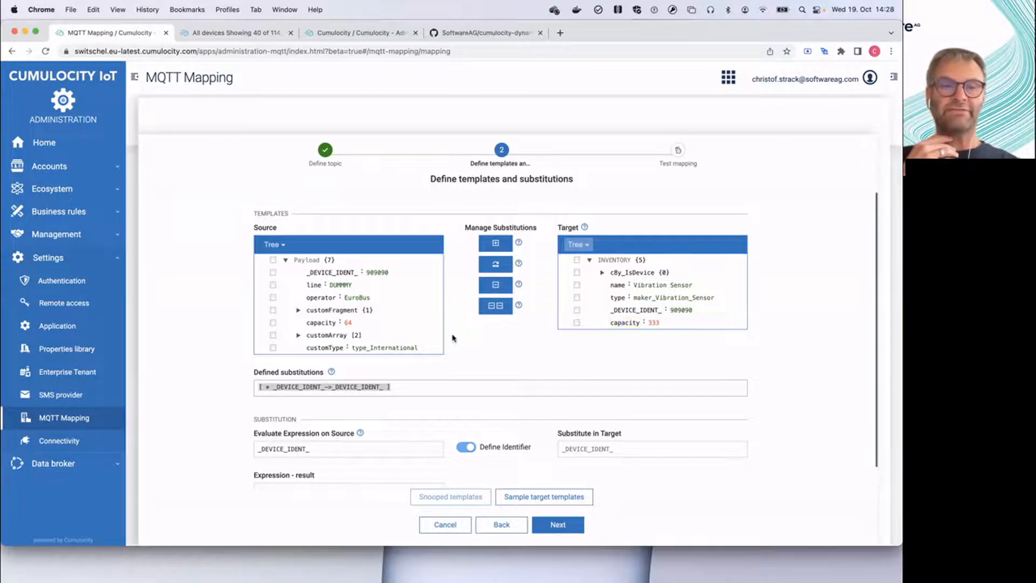
Consult the JSONata expression help and add a substitution from capacity in the source to capacity in the target.
left_click(624, 324)
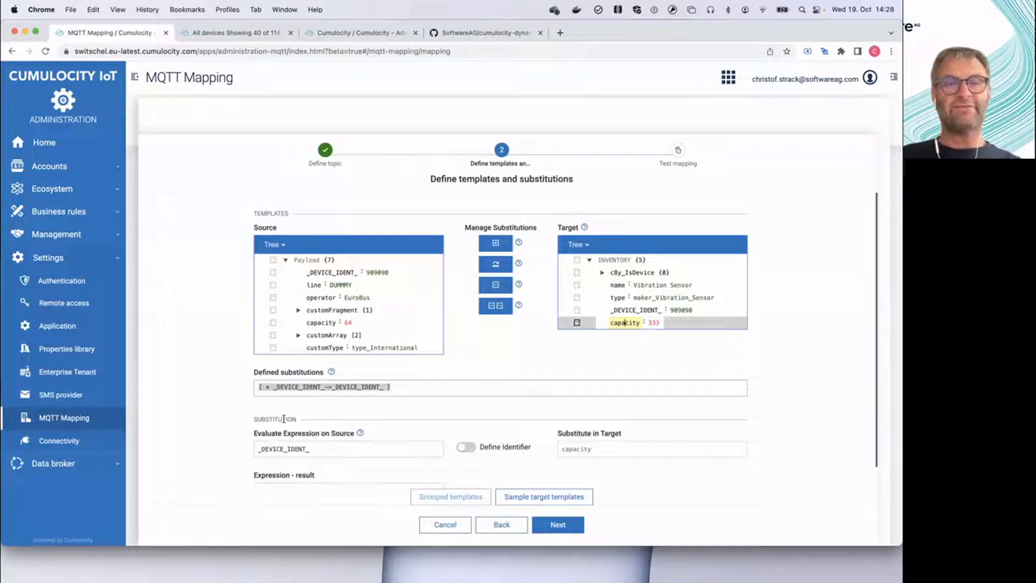
left_click(314, 322)
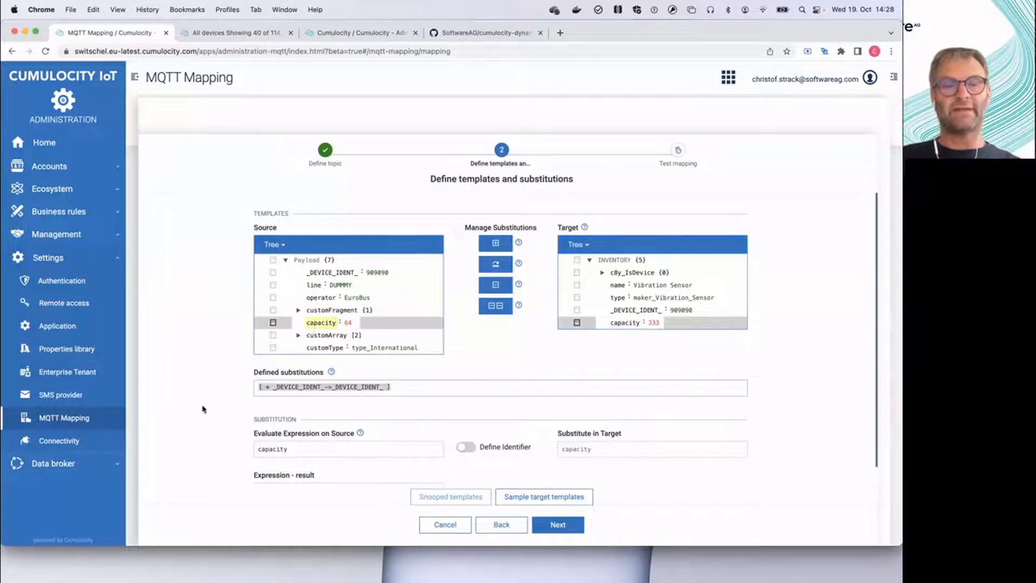
scroll(193, 418, "down", 2)
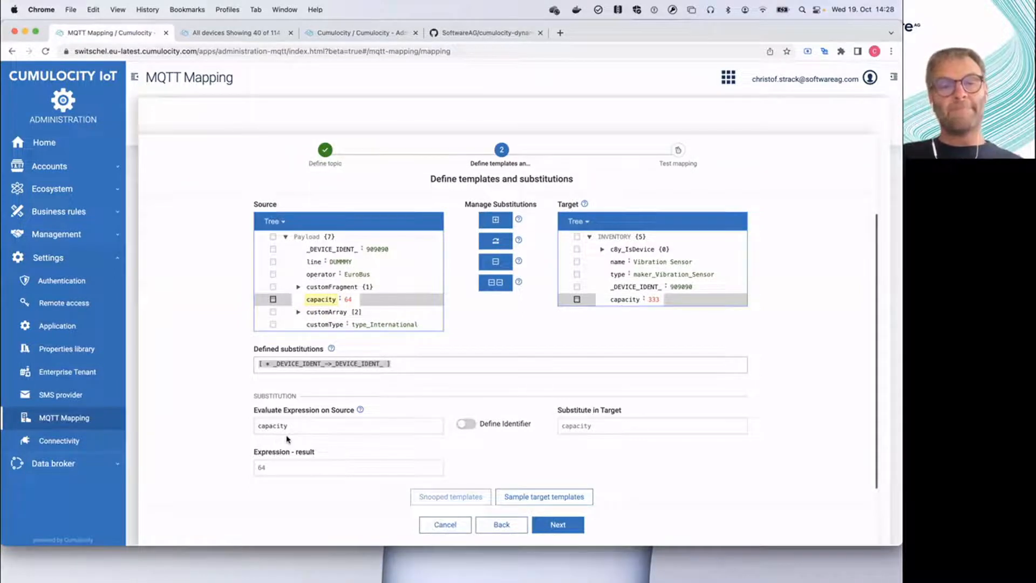
left_click(361, 412)
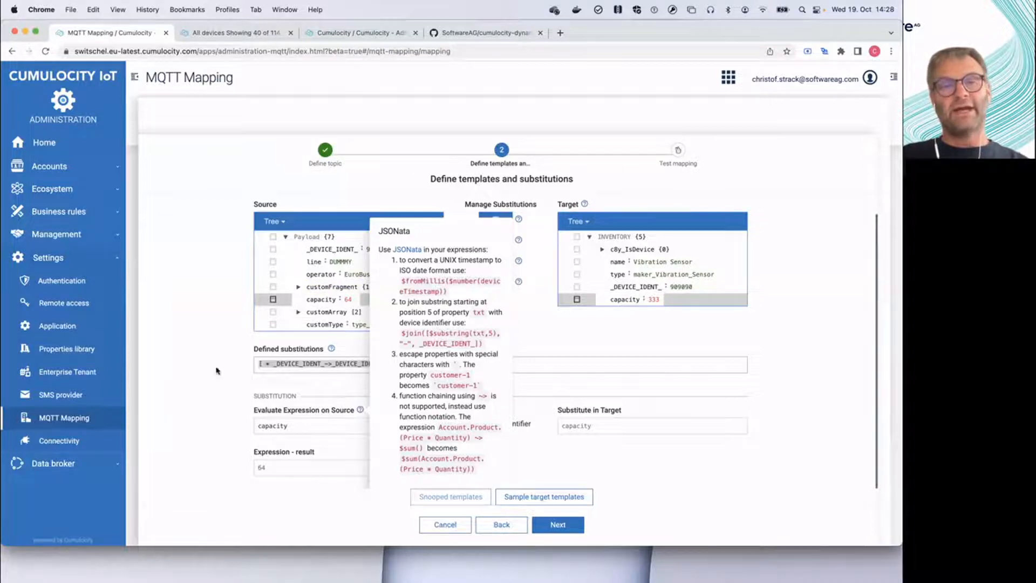
left_click(360, 411)
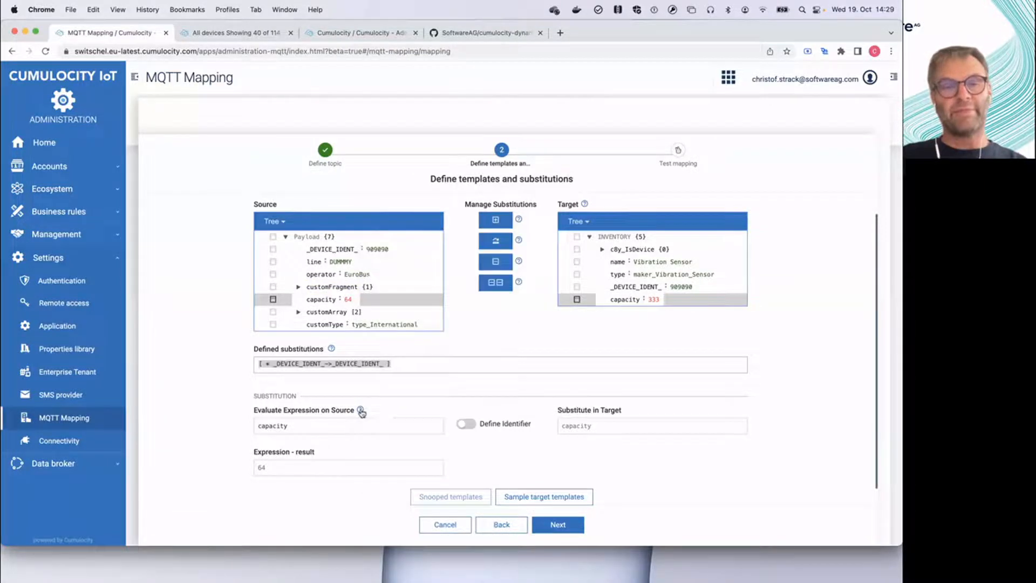
left_click(361, 411)
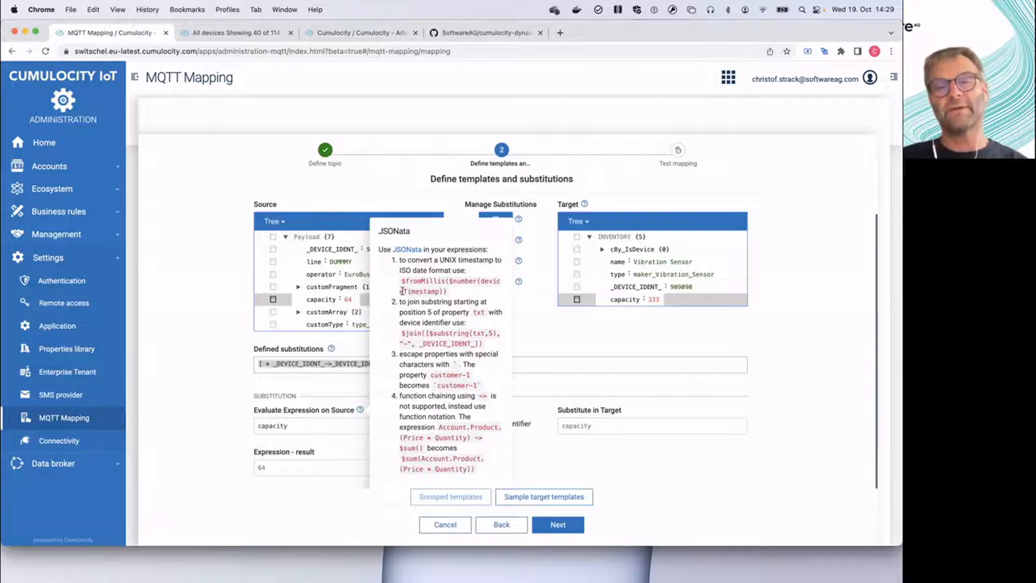
left_click(360, 410)
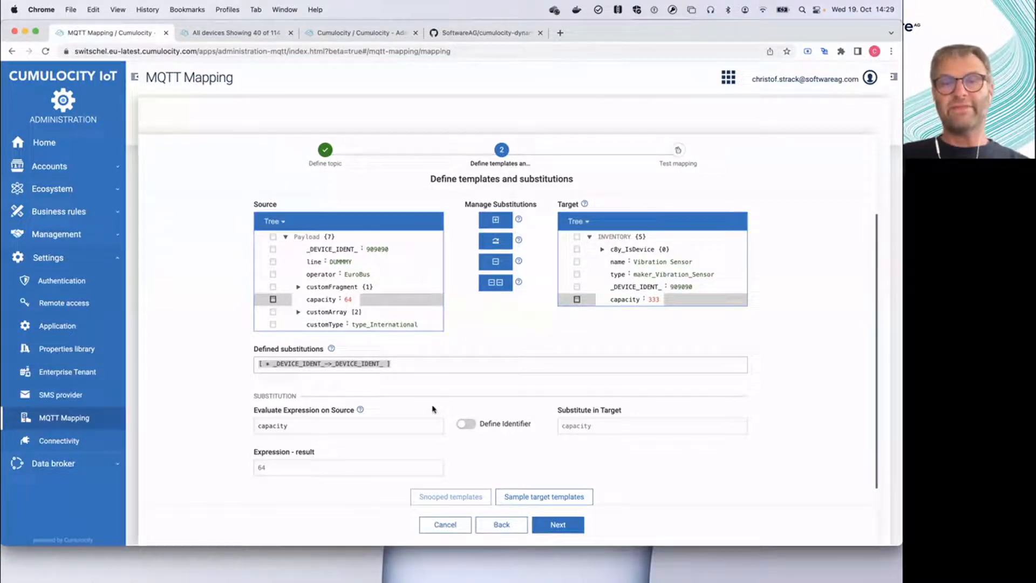
left_click(493, 221)
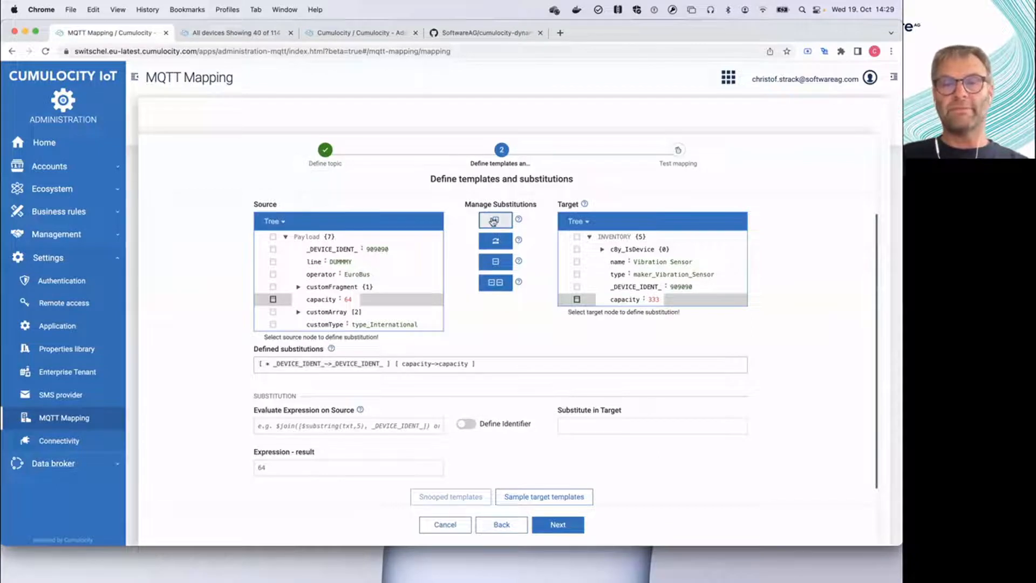
Select the defined _DEVICE_IDENT_ and capacity substitutions in turn to check which source and target nodes they link.
left_click(419, 363)
left_click(370, 364)
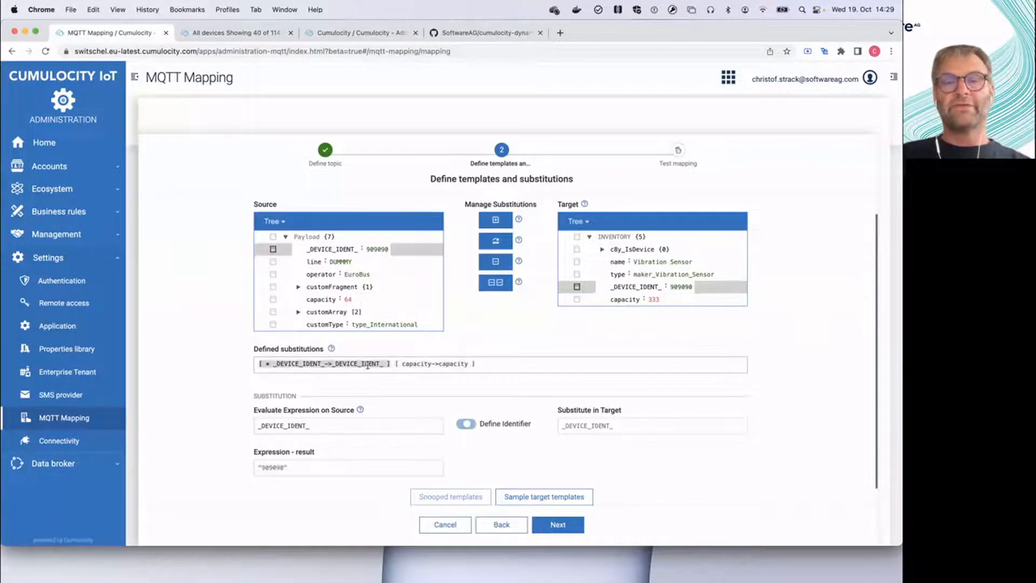
left_click(428, 366)
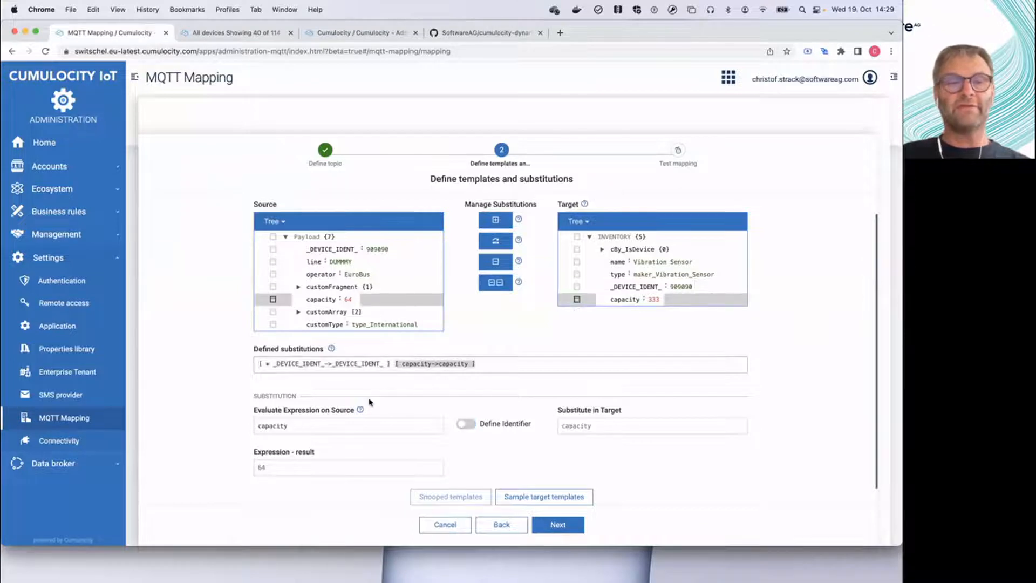
Expand customArray in the source template and add a substitution from customType to the target's type.
left_click(297, 313)
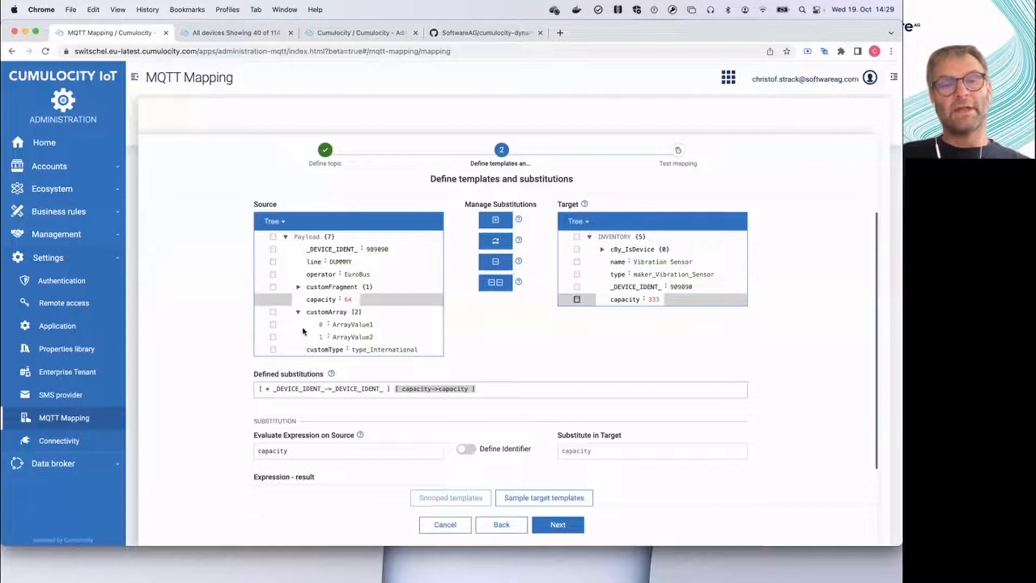
left_click(320, 324)
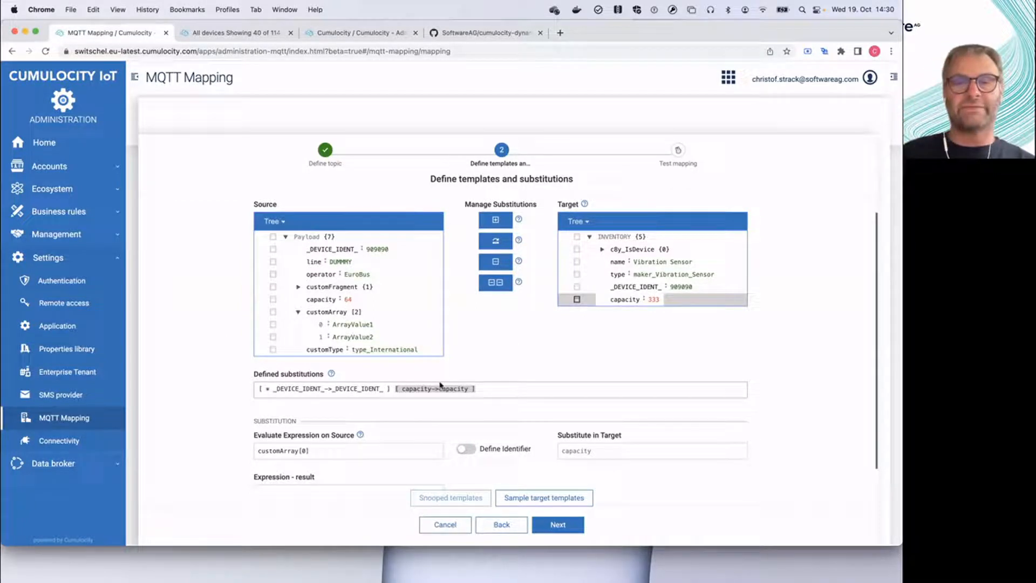
left_click(575, 274)
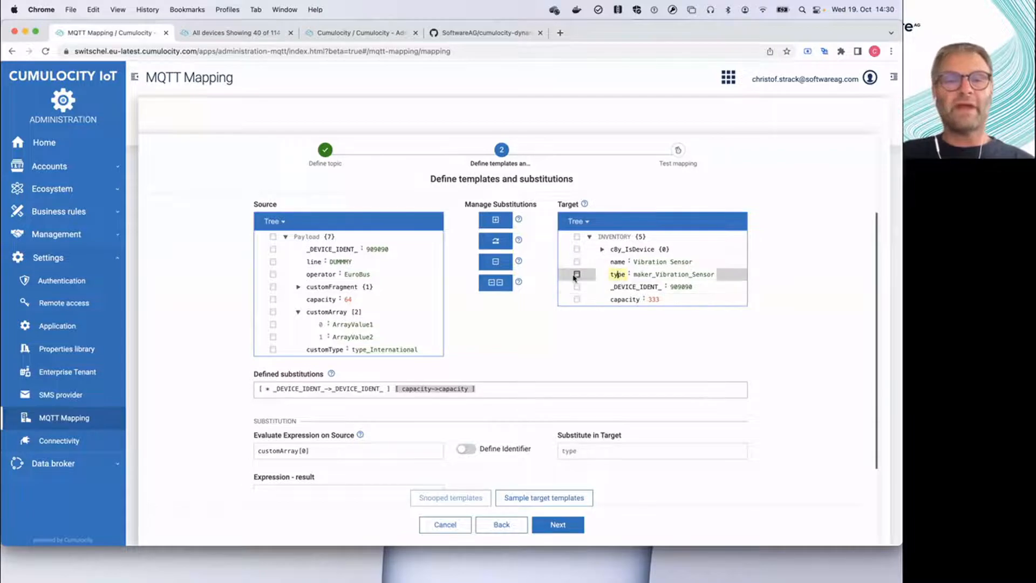
scroll(326, 306, "down", 1)
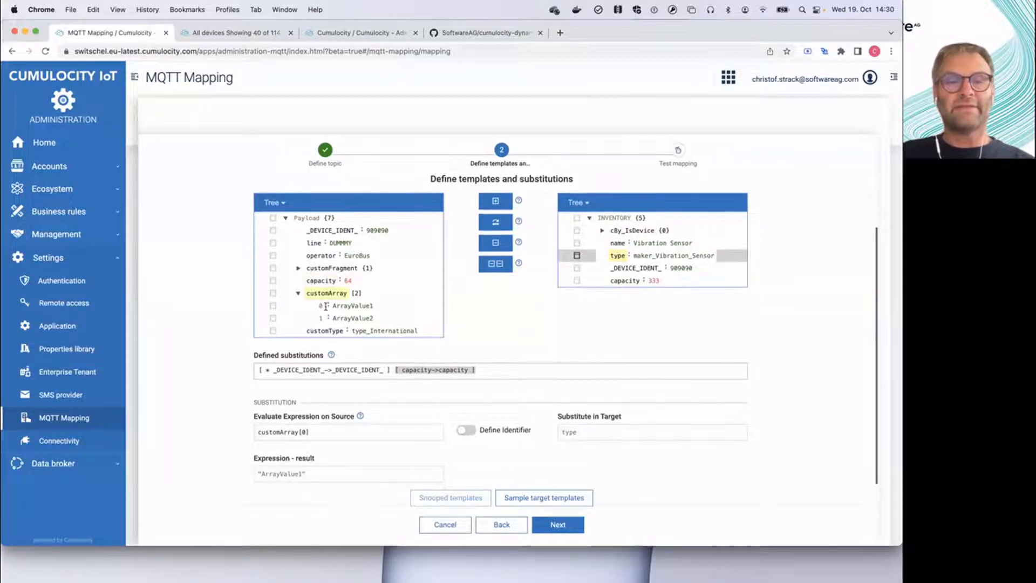
scroll(325, 306, "down", 1)
left_click(324, 325)
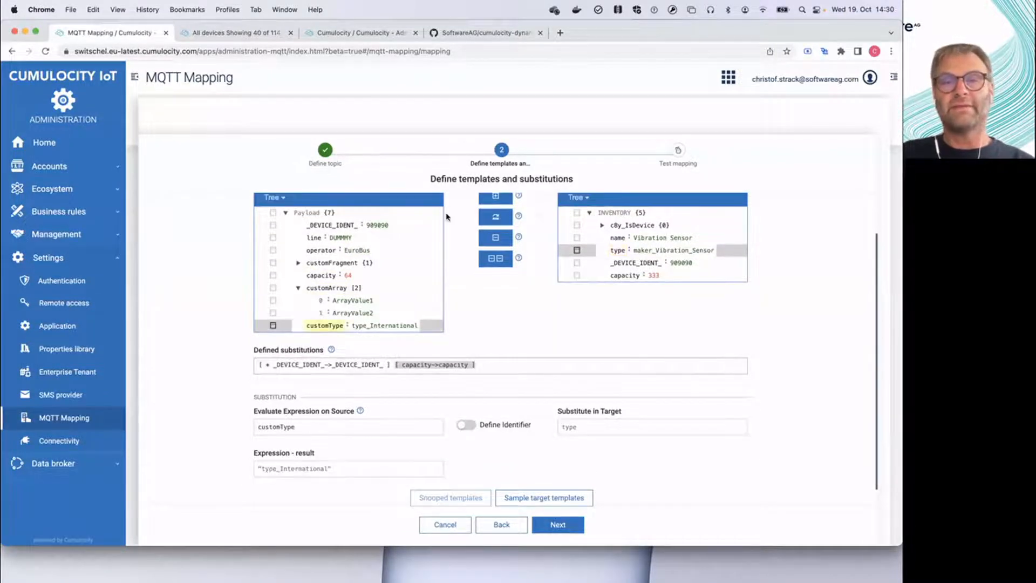
left_click(494, 198)
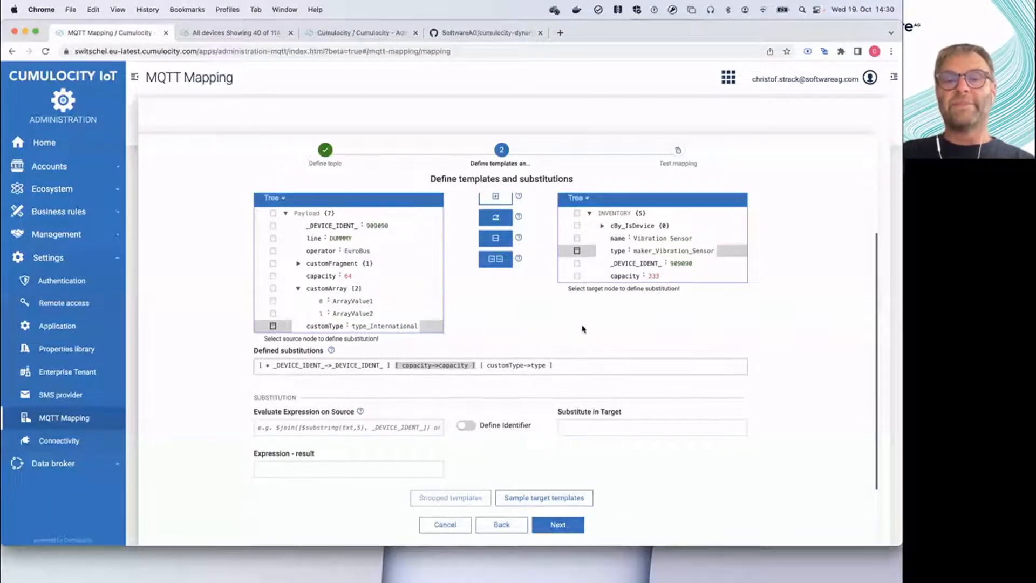
Try to add a substitution from operator to the target's capacity, and cancel overwriting the existing capacity substitution.
scroll(582, 329, "up", 1)
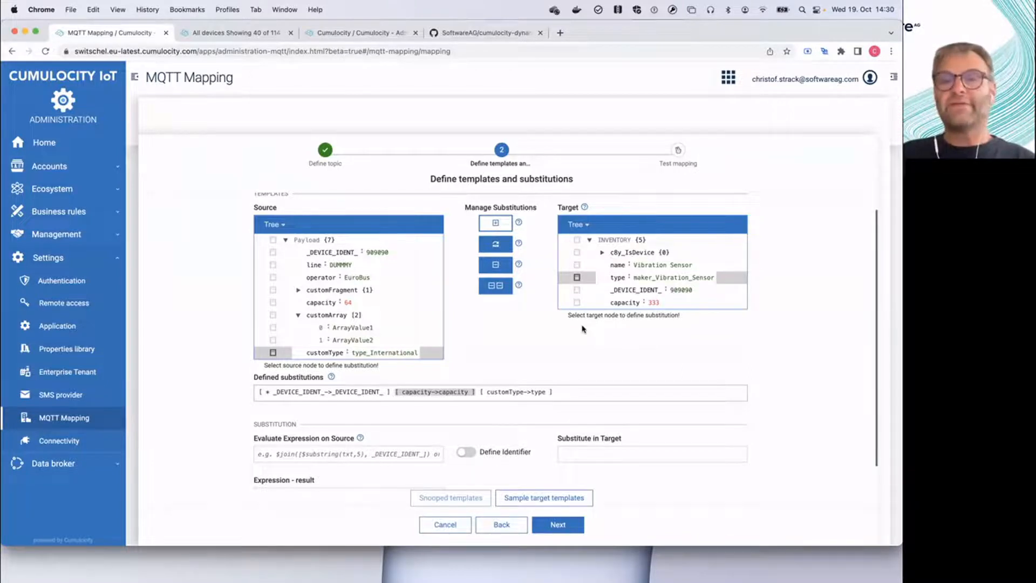
left_click(616, 302)
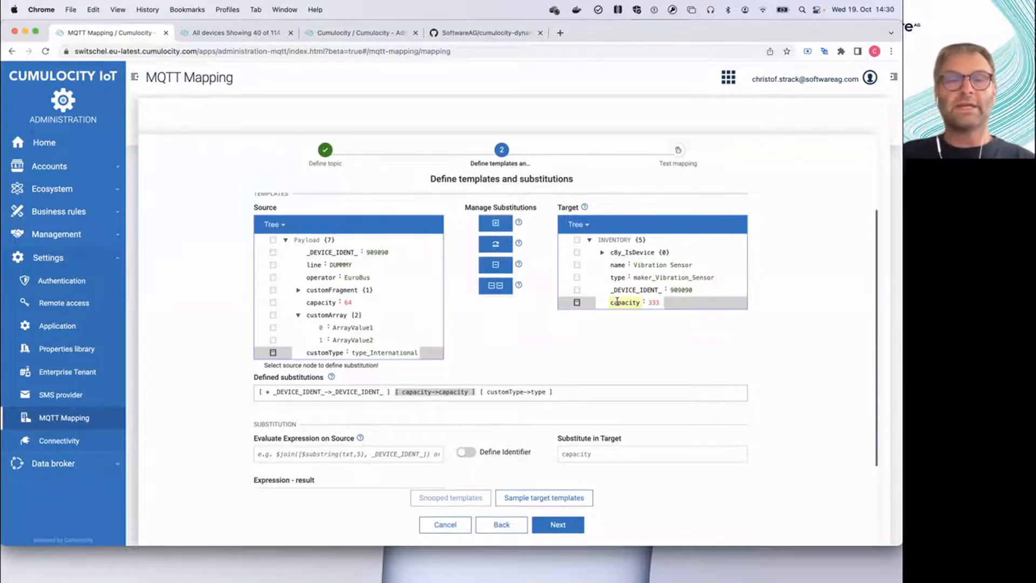
left_click(316, 277)
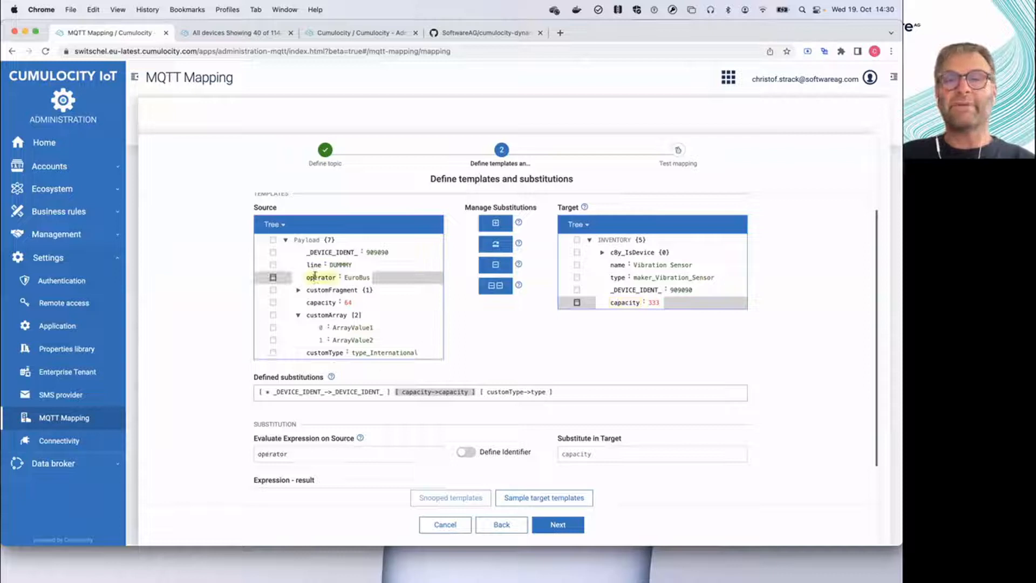
left_click(490, 229)
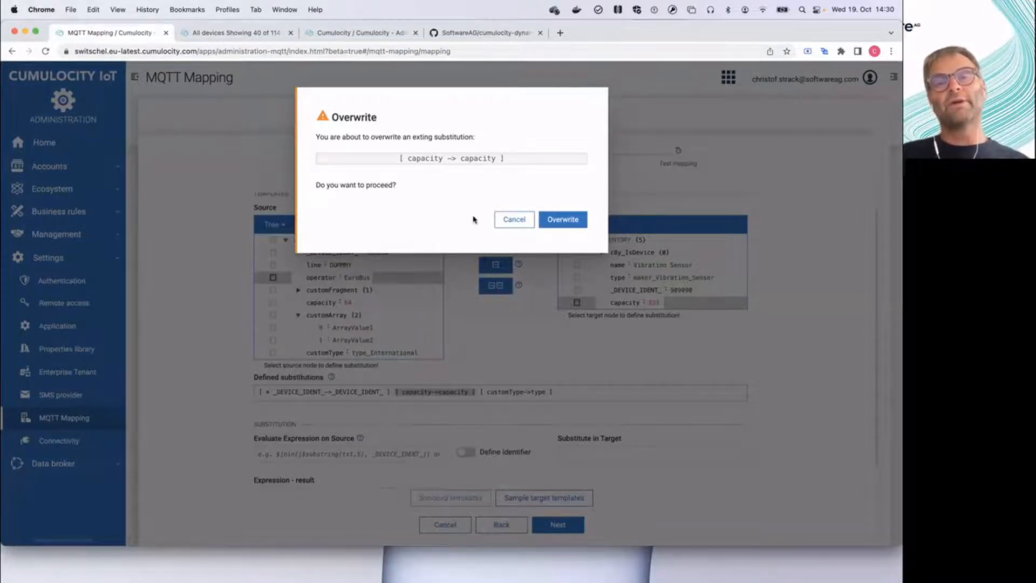
left_click(511, 220)
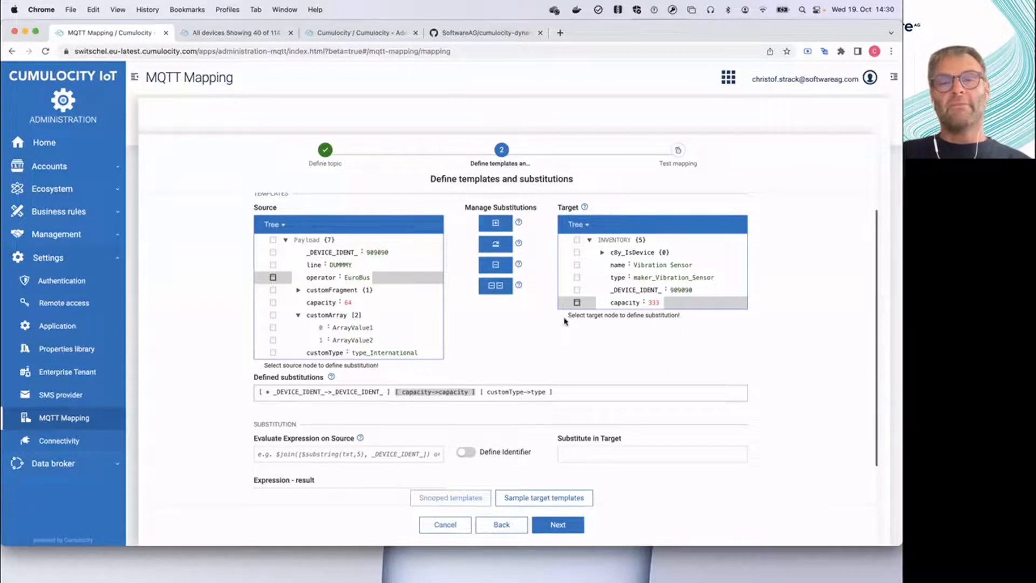
Add a substitution to the target's name using the source expression operator&"-"&line.
left_click(616, 265)
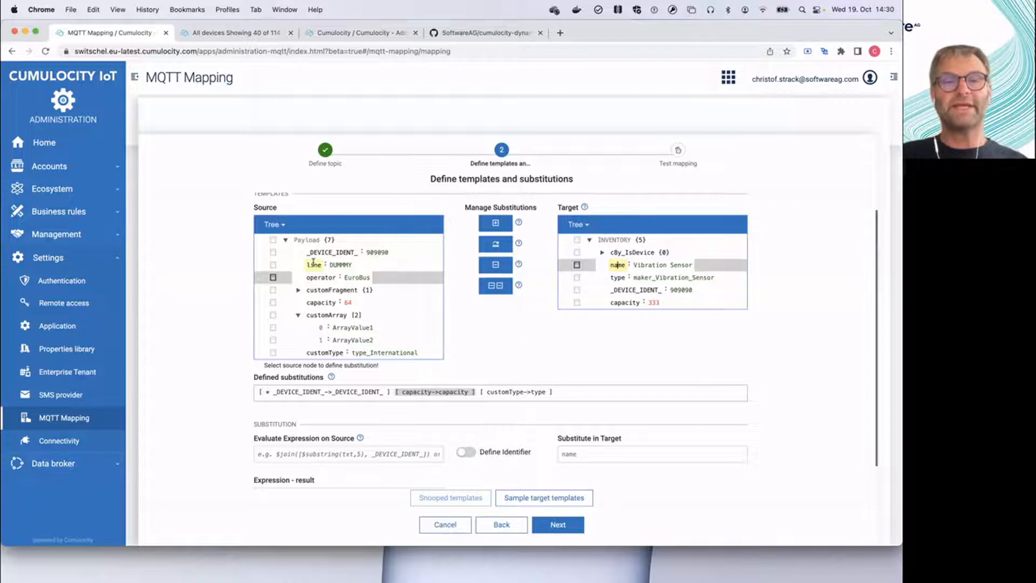
left_click(315, 277)
left_click(295, 454)
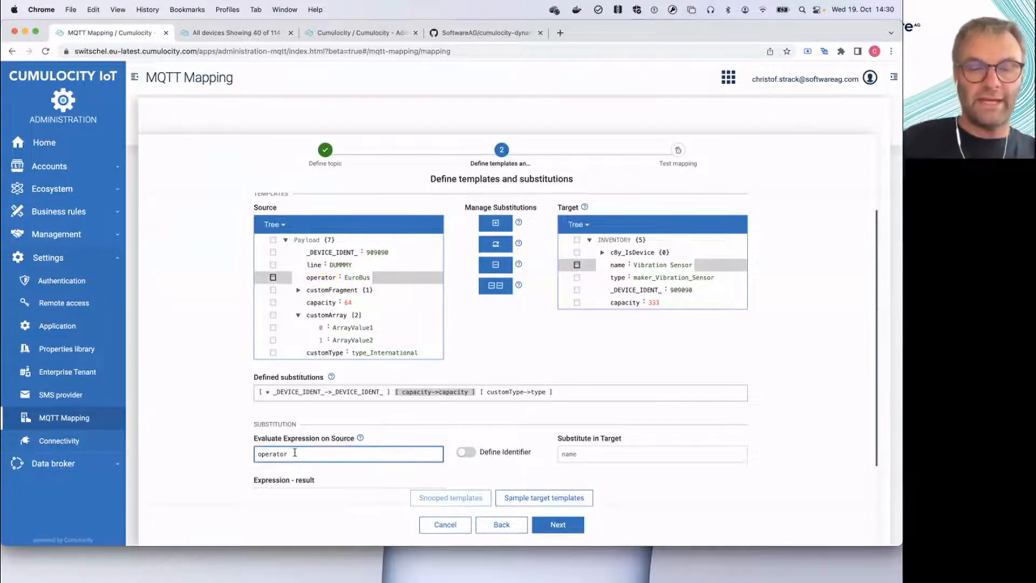
type("&")
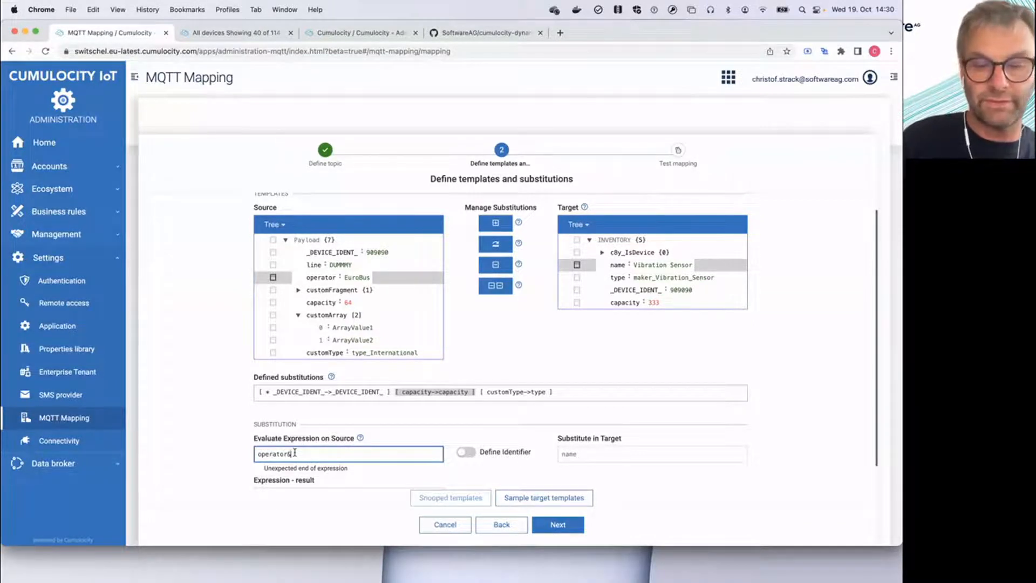
type("\"-")
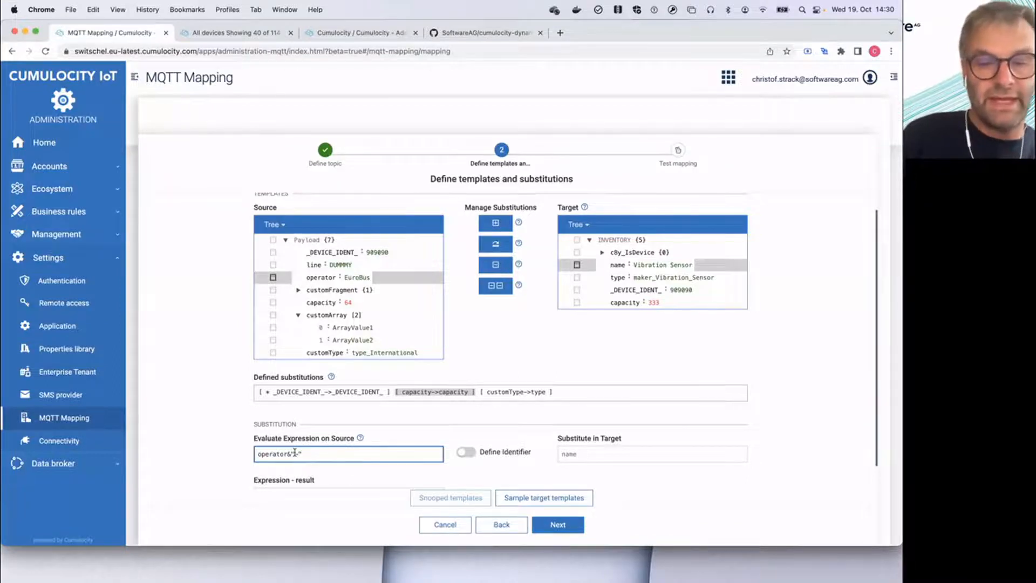
type("\"&")
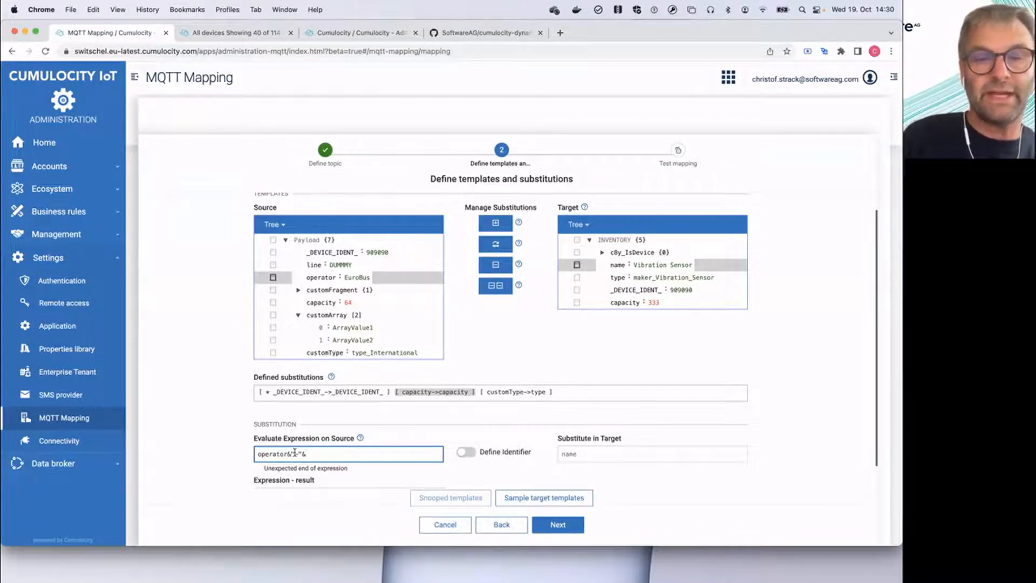
type("line")
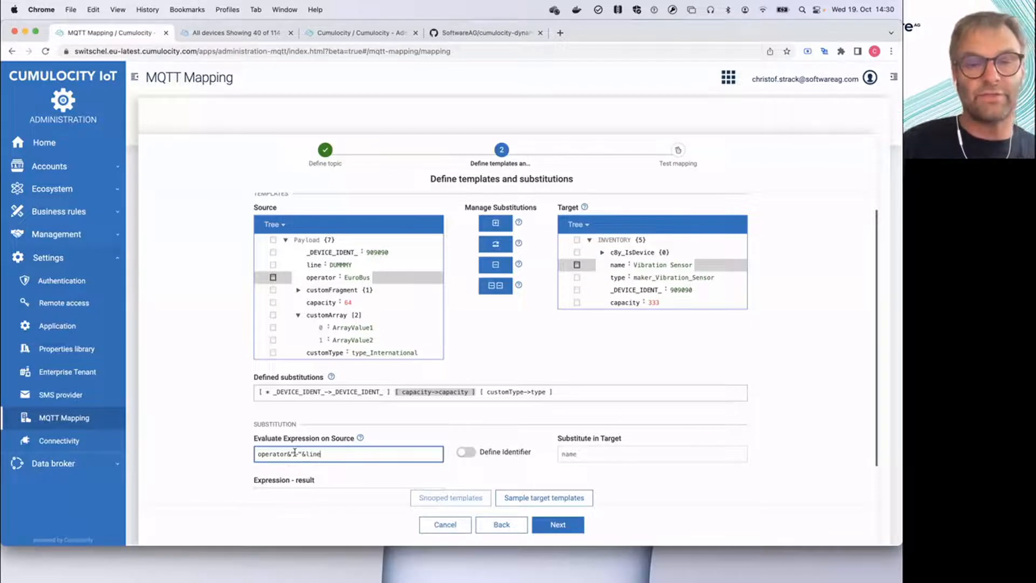
scroll(172, 447, "down", 1)
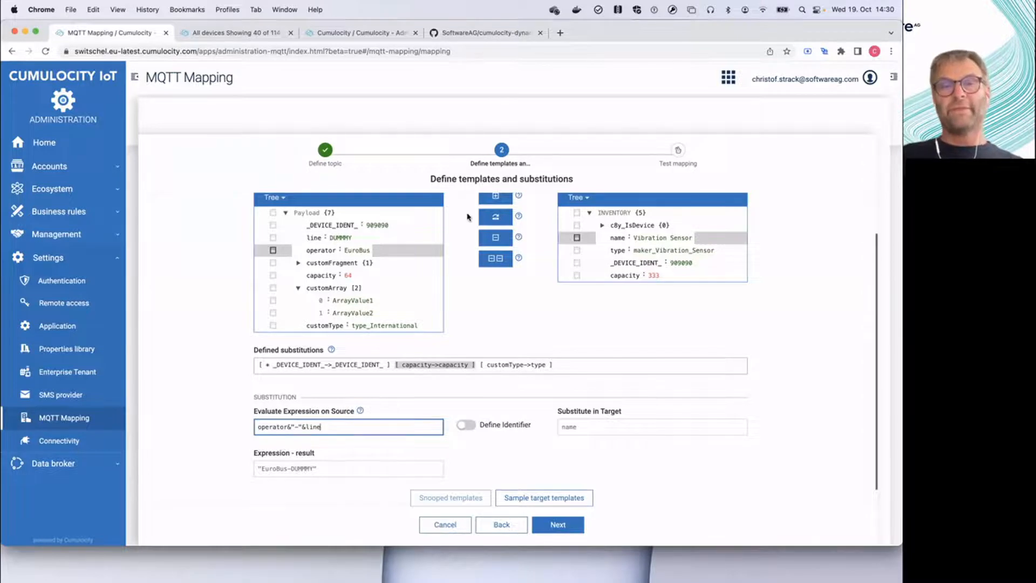
left_click(485, 202)
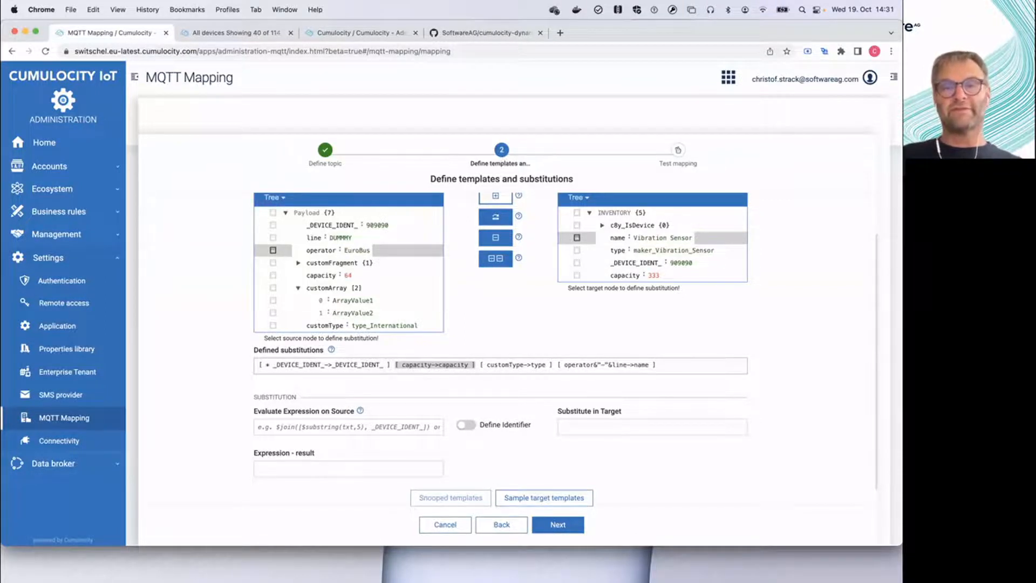
Test the mapping by transforming and sending a test message, and confirm the mapping.
mouse_move(566, 556)
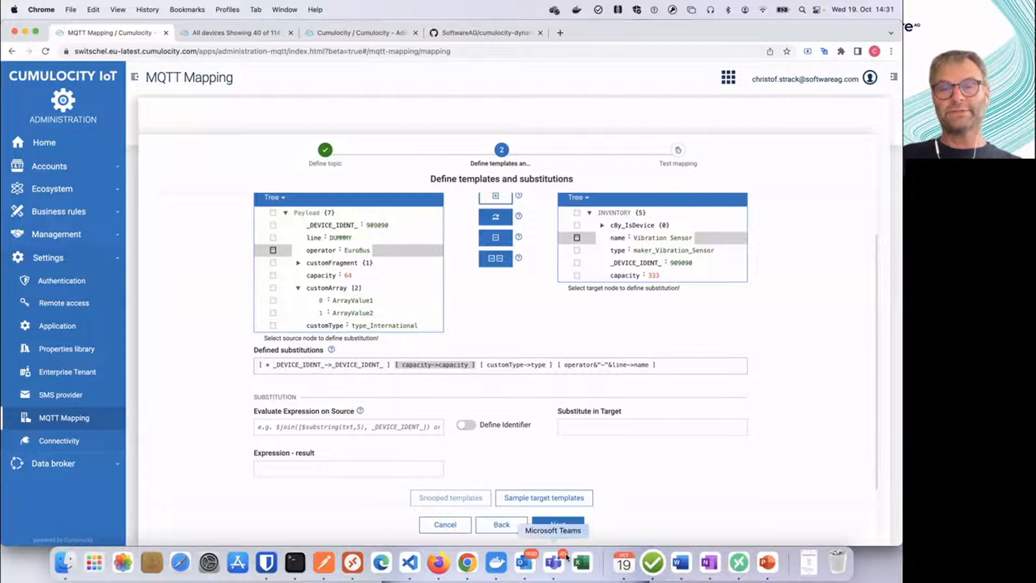
left_click(558, 524)
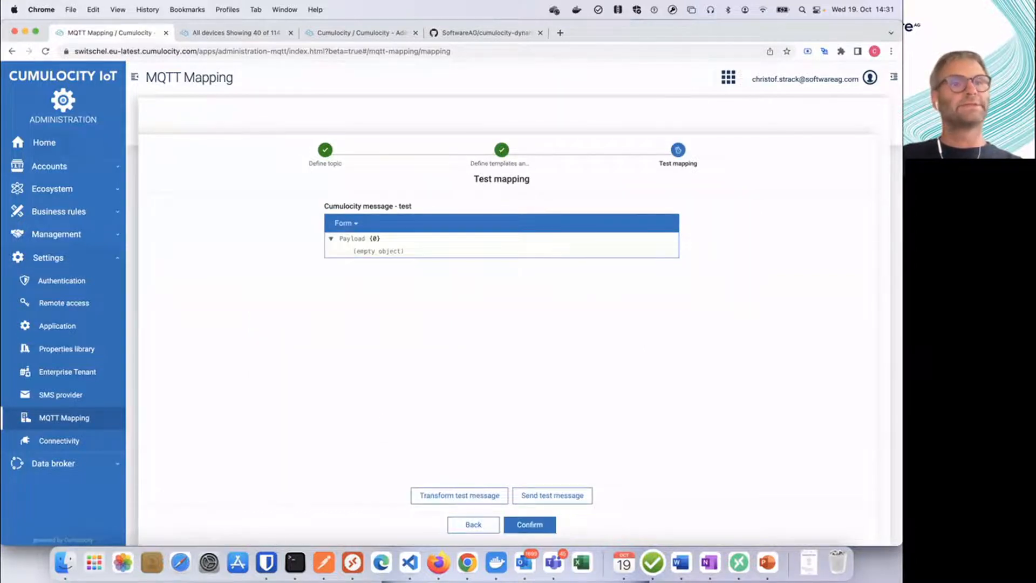
left_click(450, 494)
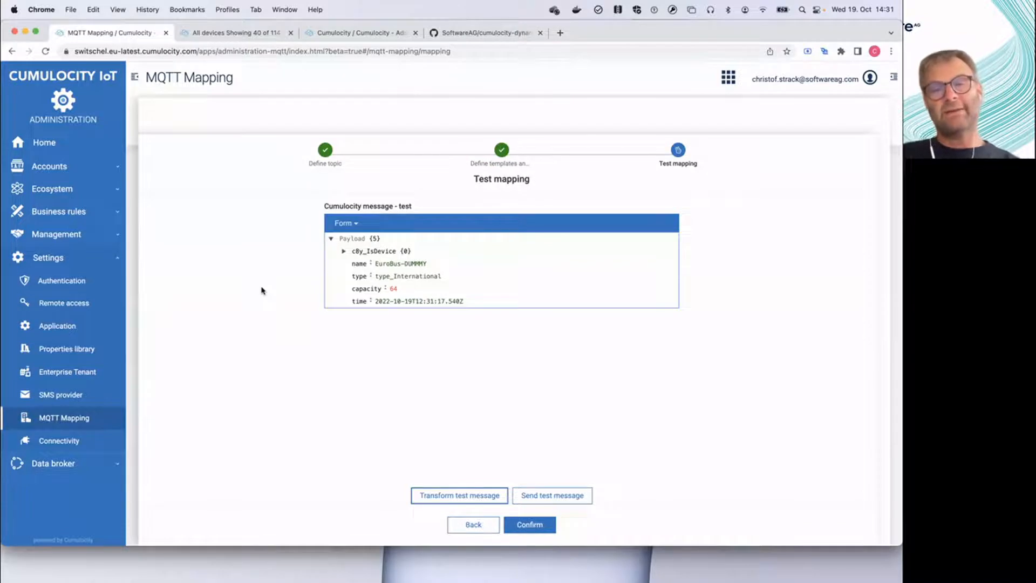
left_click(537, 502)
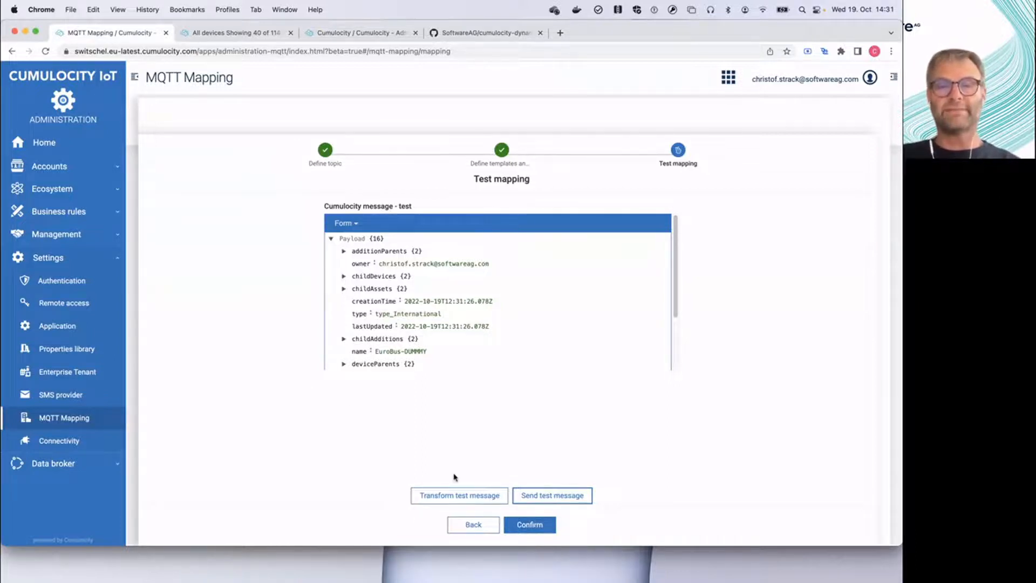
left_click(529, 528)
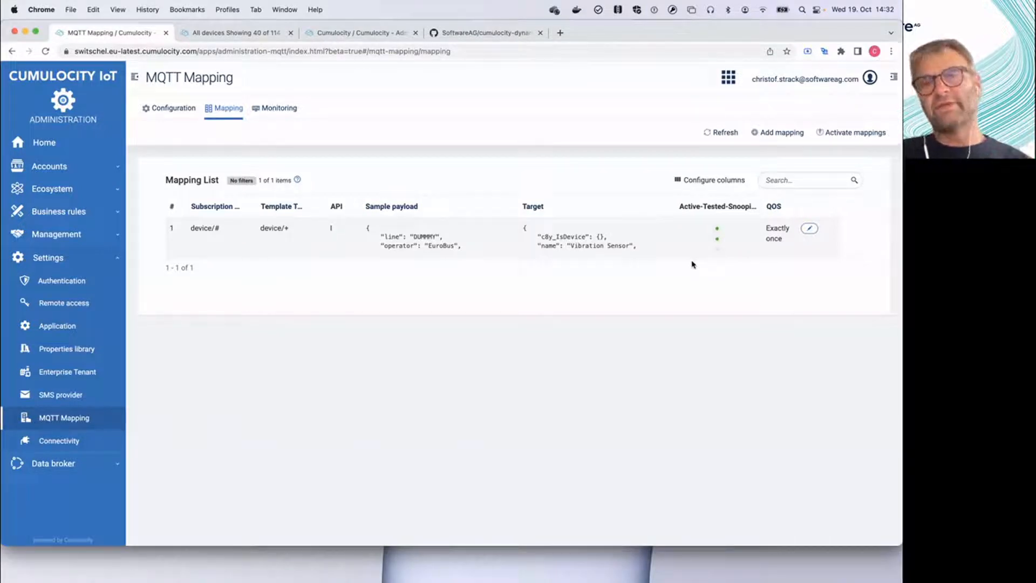
mouse_move(718, 249)
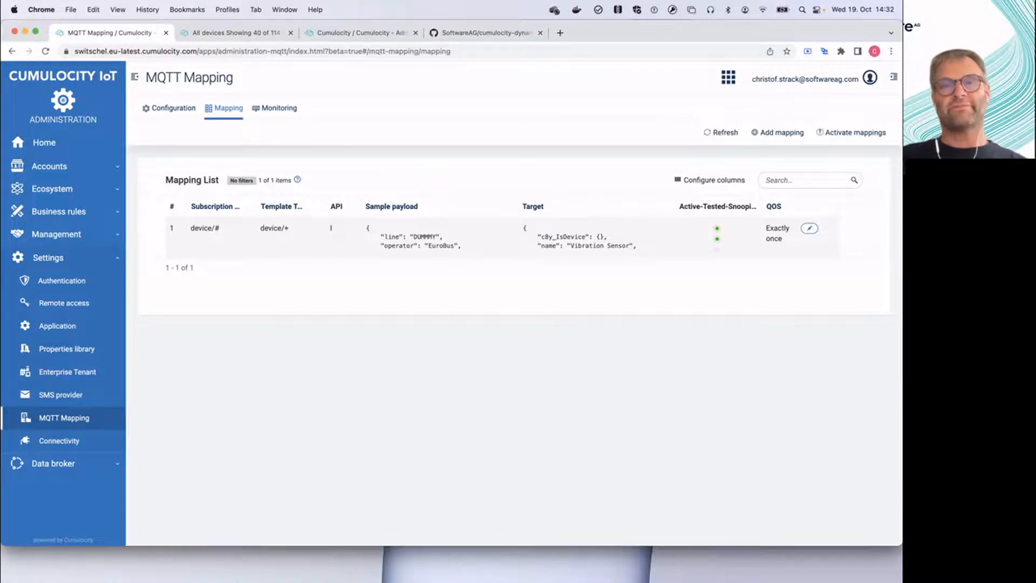
Switch to MQTTX, connect the ssl test connection and set the publish topic to device/berlin_01.
key("super+Tab")
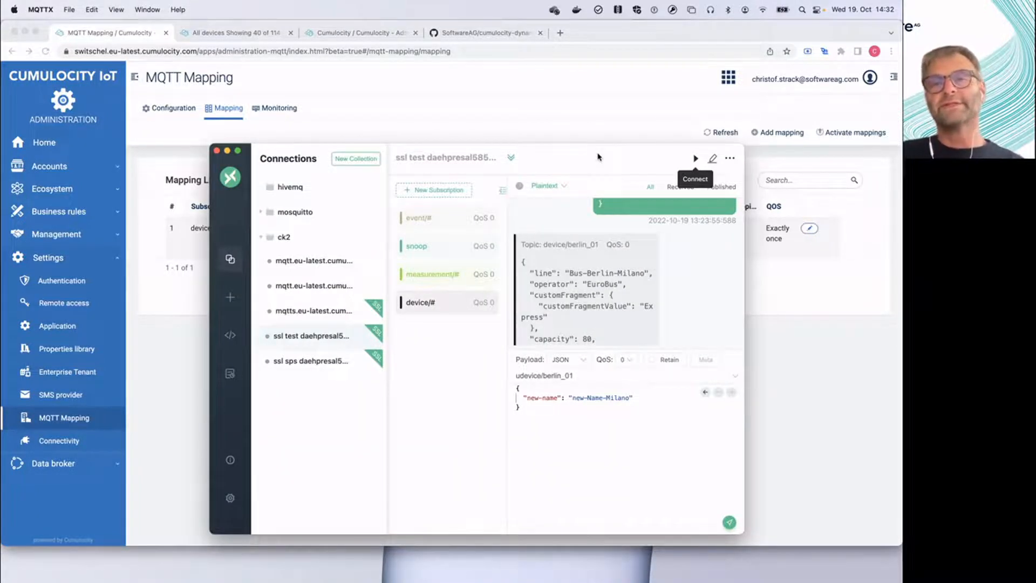
left_click(696, 158)
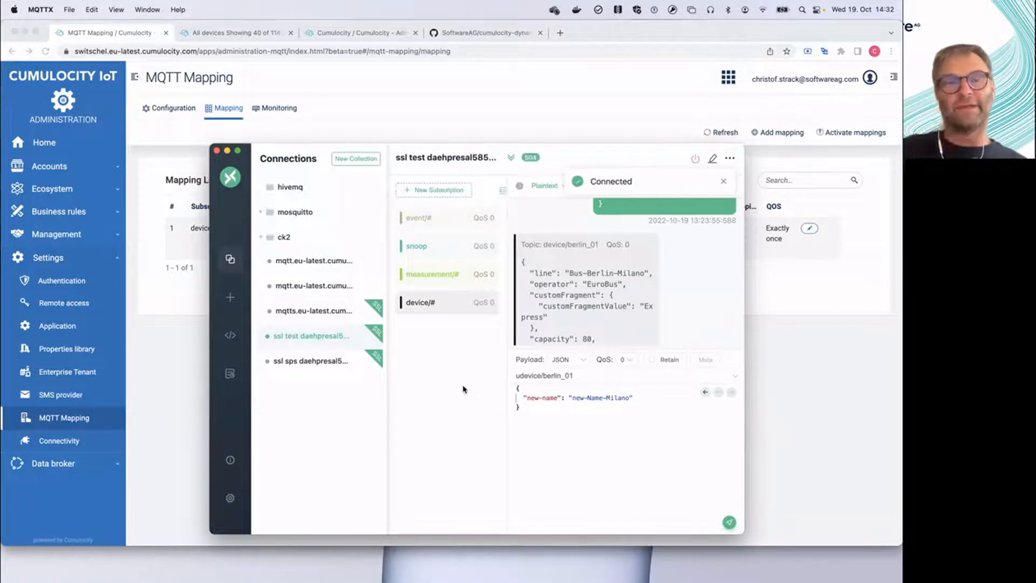
triple_click(521, 400)
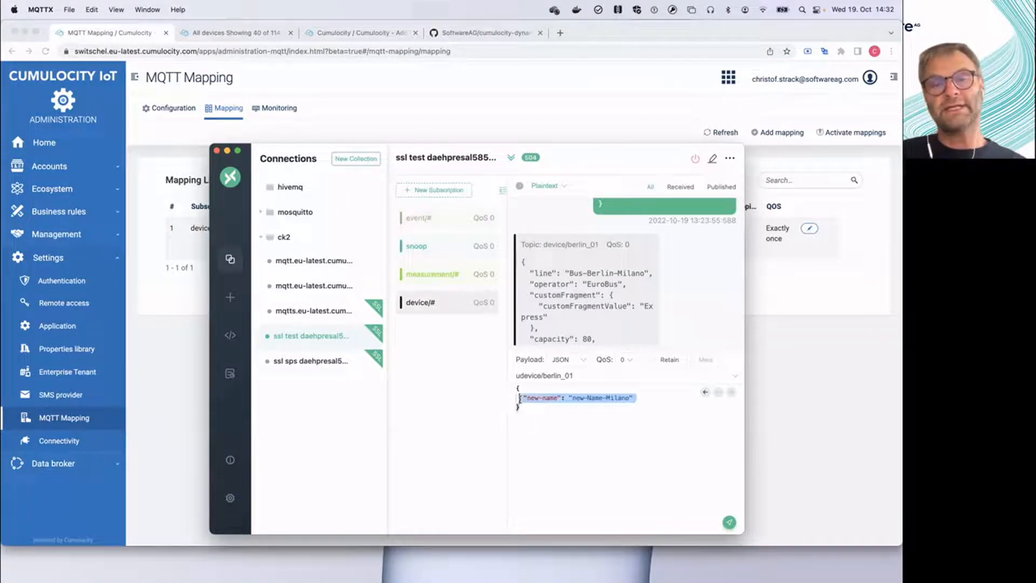
double_click(527, 376)
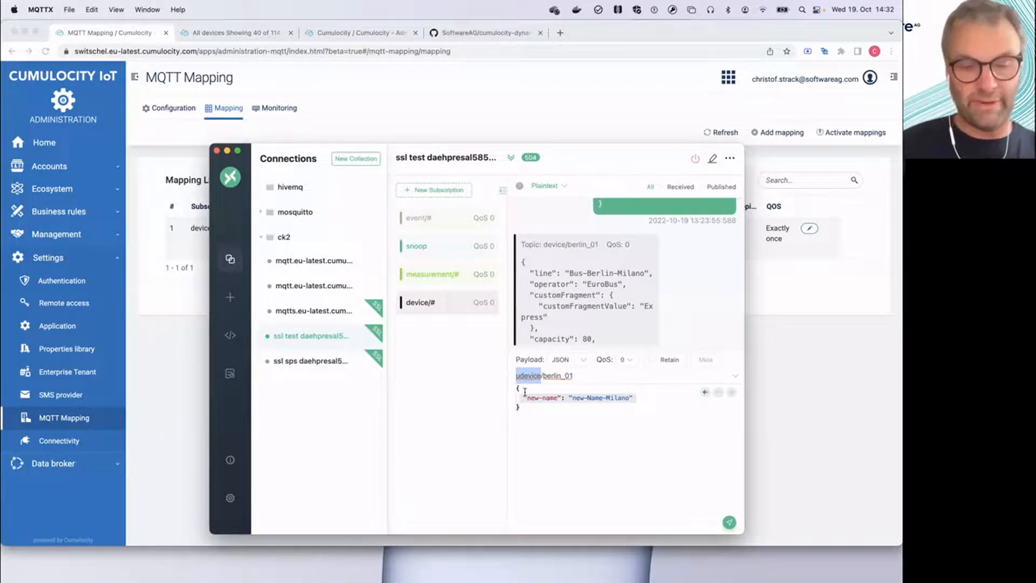
type("device")
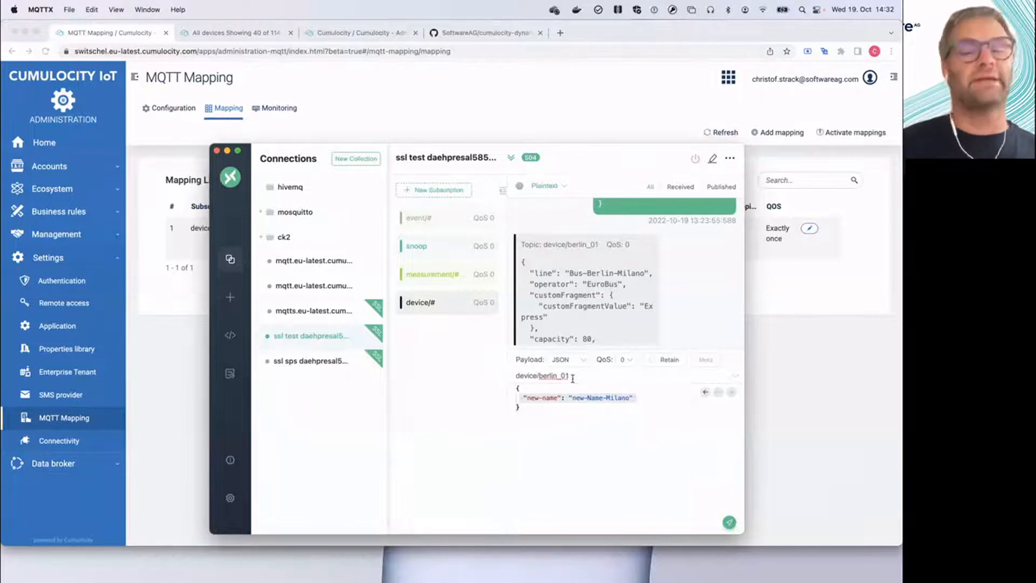
left_click_drag(570, 376, 546, 375)
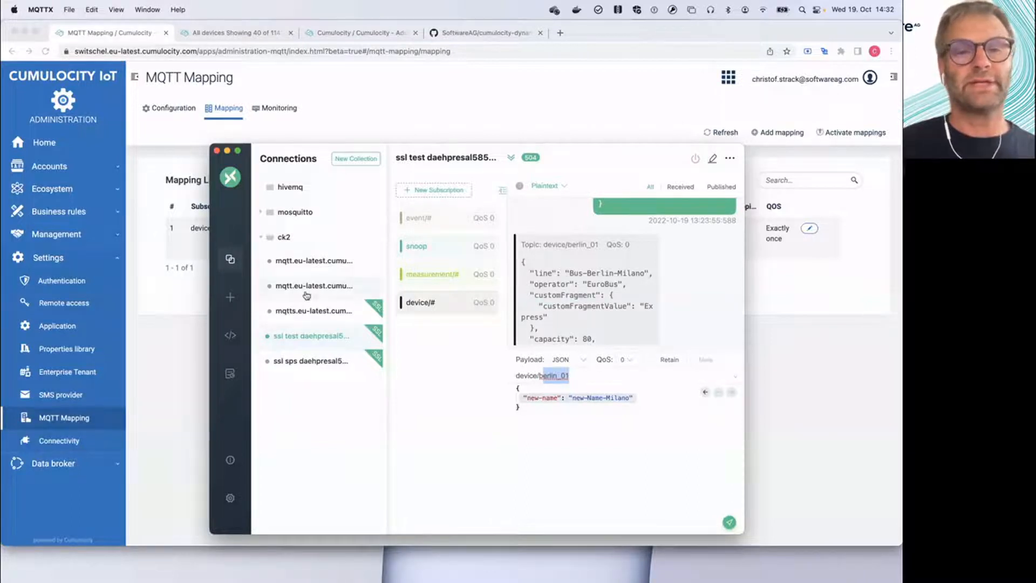
Return to the MQTT Mapping page, edit the device/# mapping's template topic to device/express/+, and save the mapping.
left_click(162, 359)
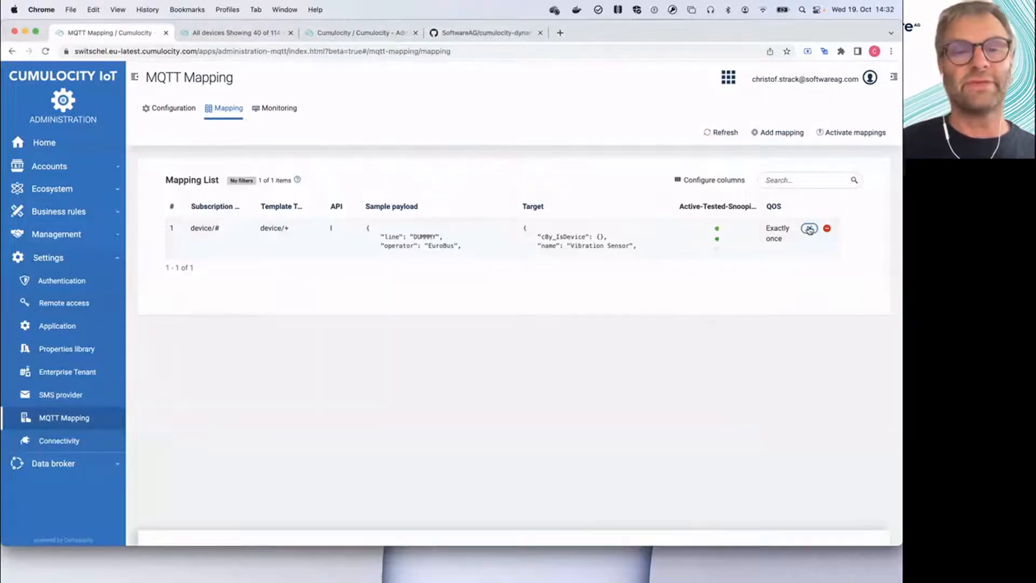
left_click(809, 229)
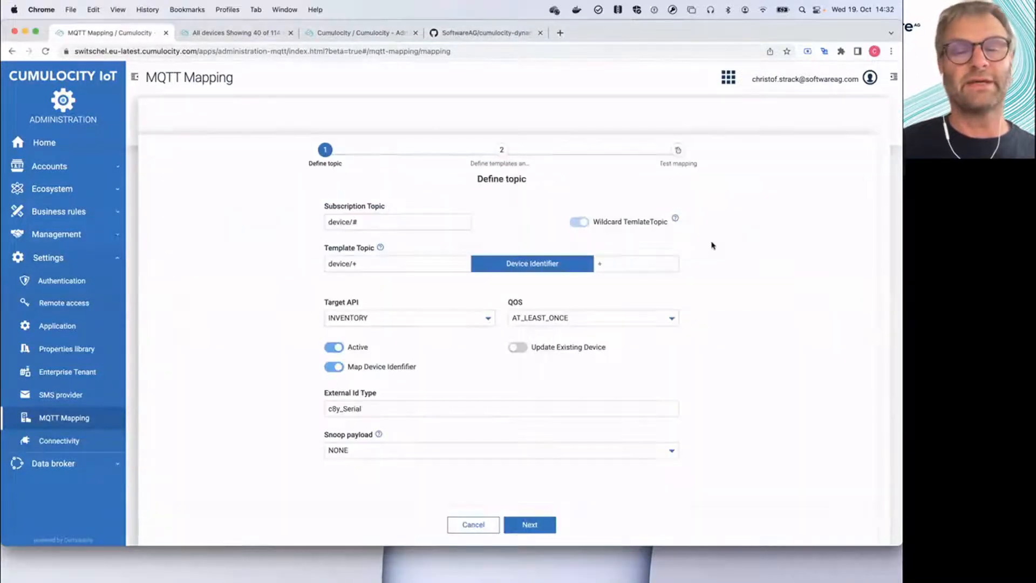
left_click(354, 265)
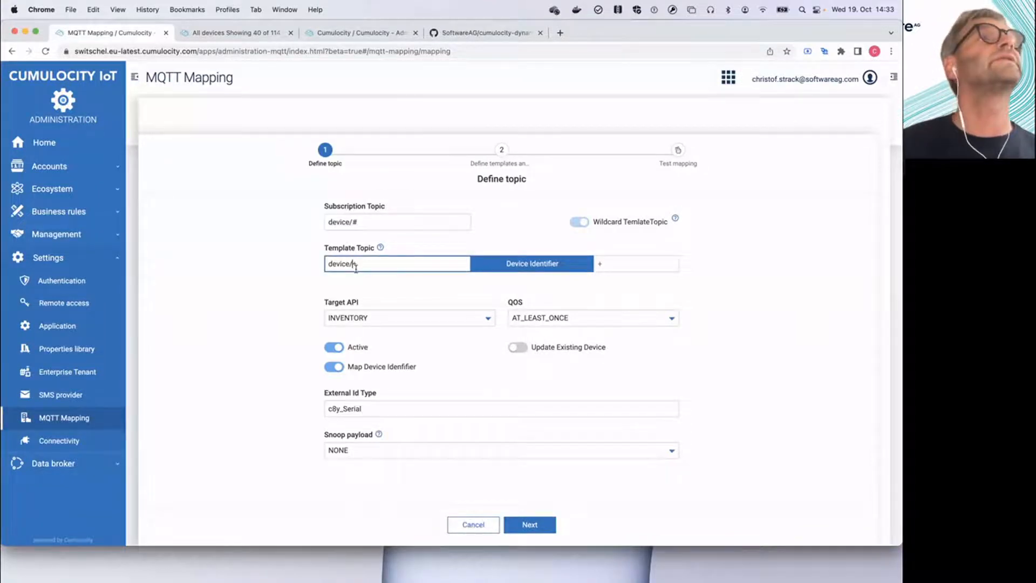
type("express")
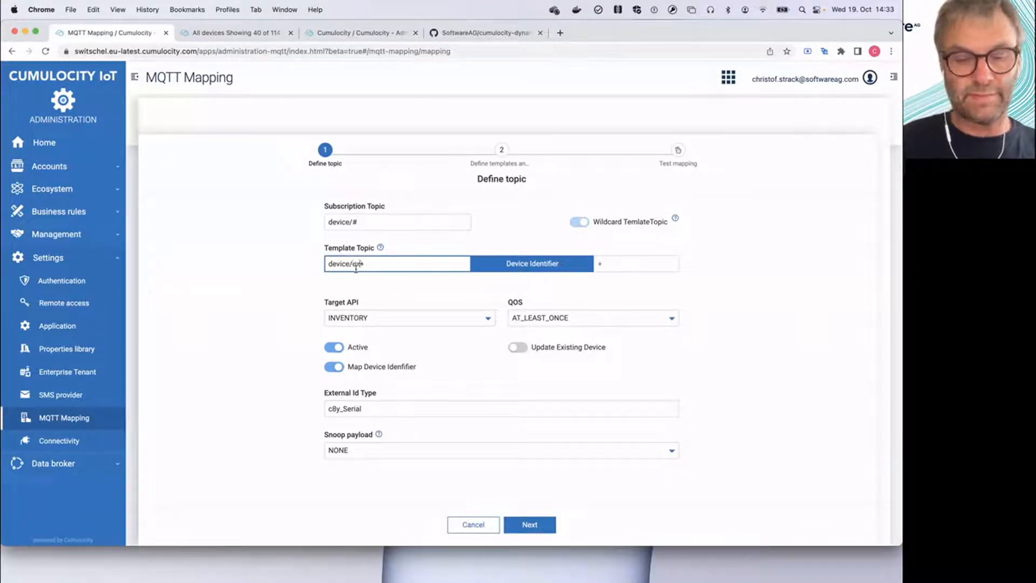
type("/")
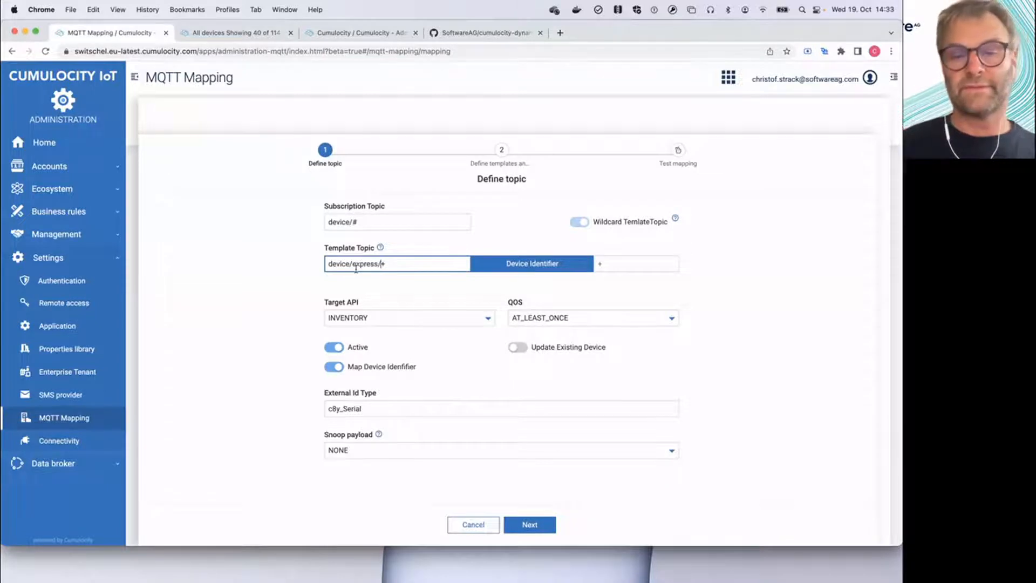
left_click(529, 523)
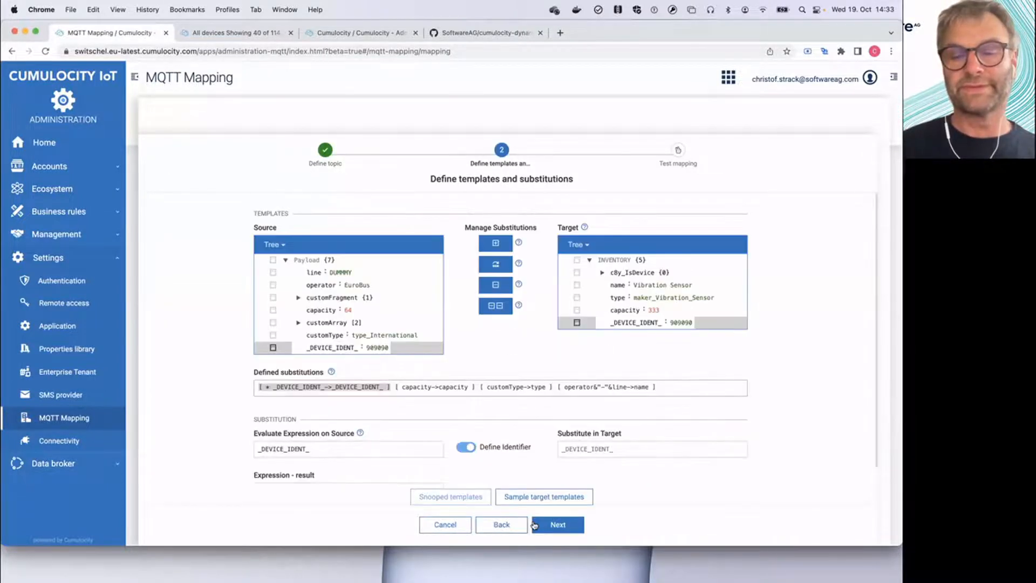
left_click(531, 524)
left_click(536, 525)
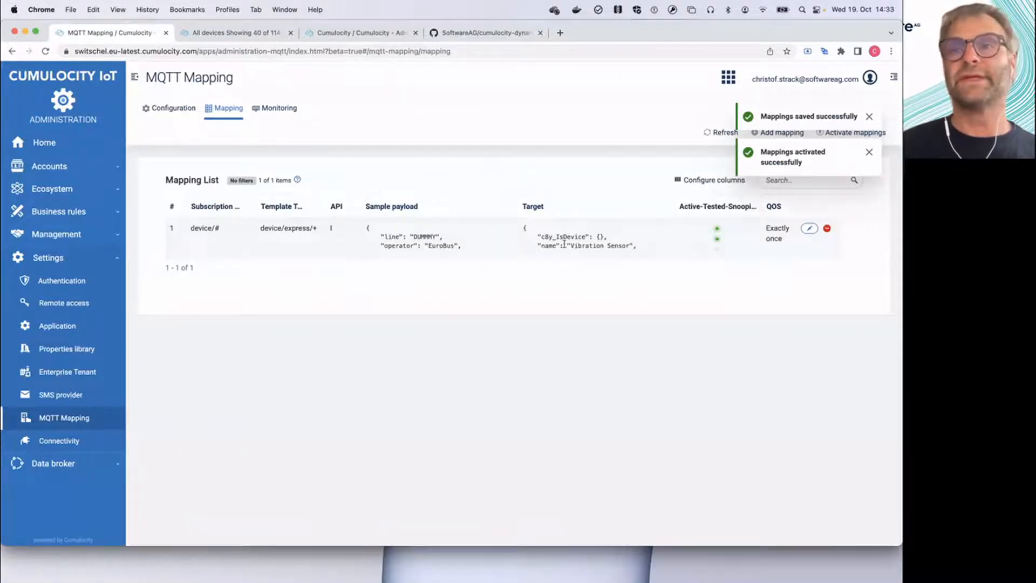
Switch back to MQTTX and set the publish topic to device/express/berlin_01.
key("super+Tab")
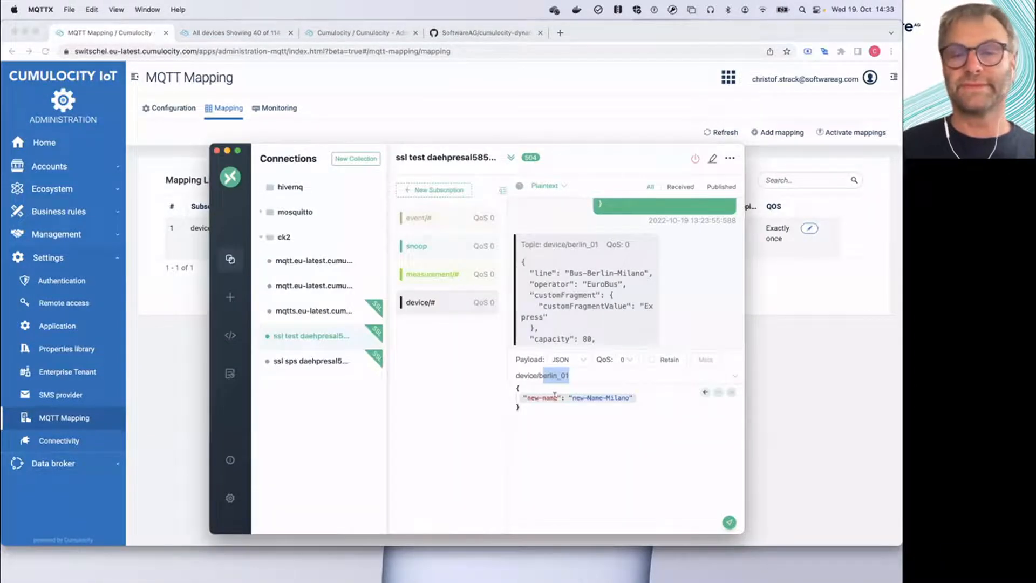
left_click(538, 376)
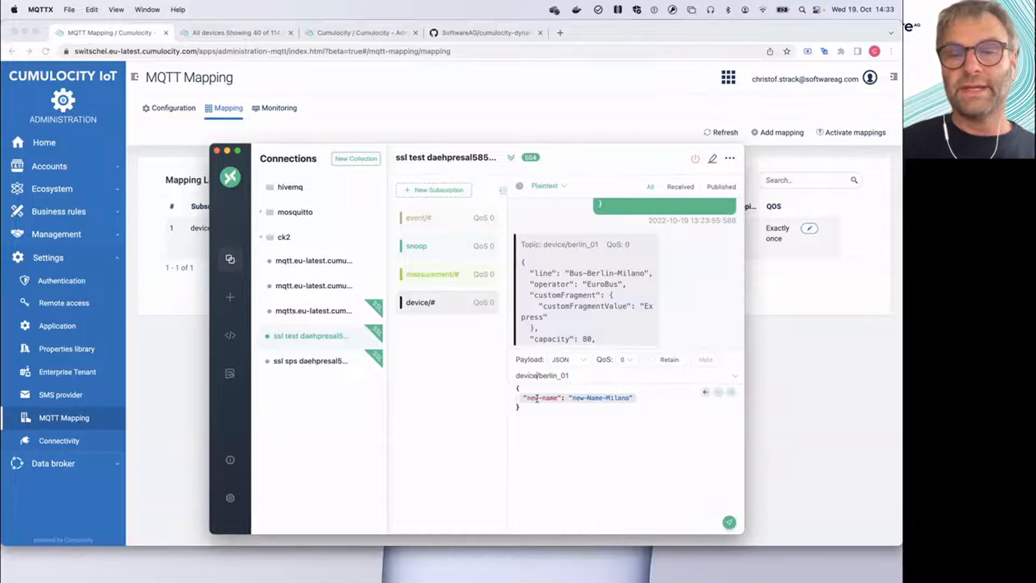
type("e")
key("BackSpace")
type("/extress/")
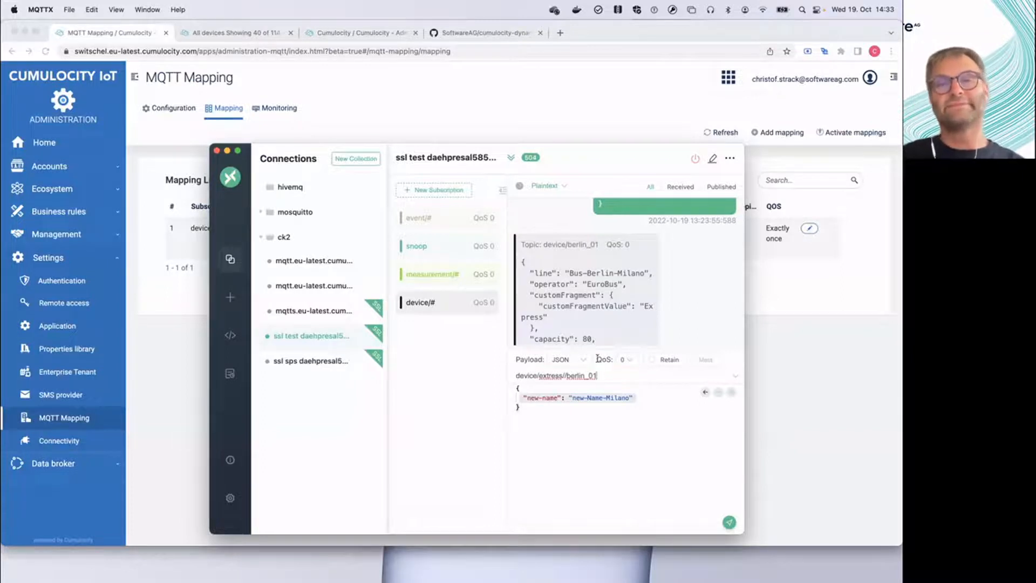
left_click_drag(605, 154, 669, 160)
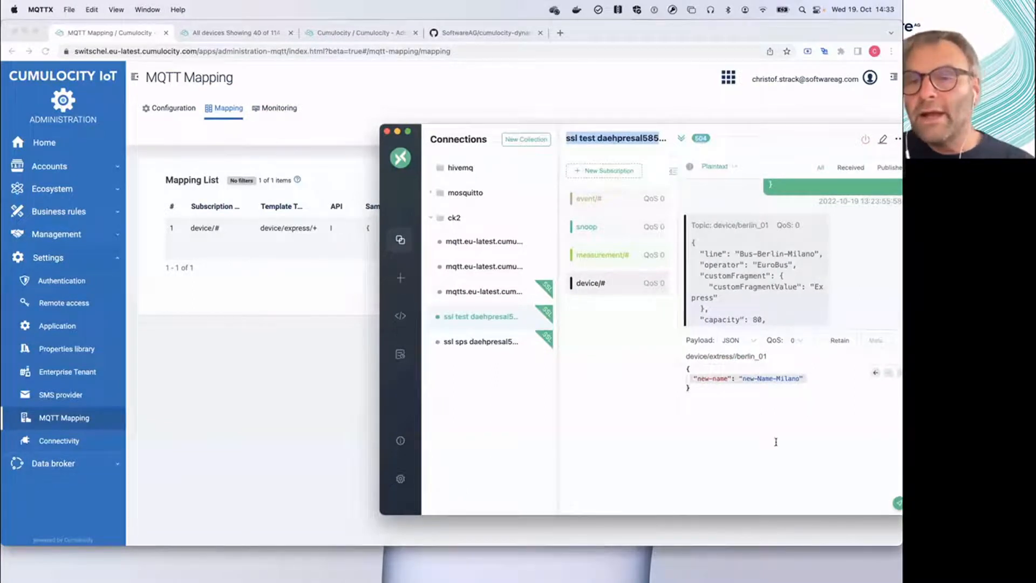
left_click(718, 361)
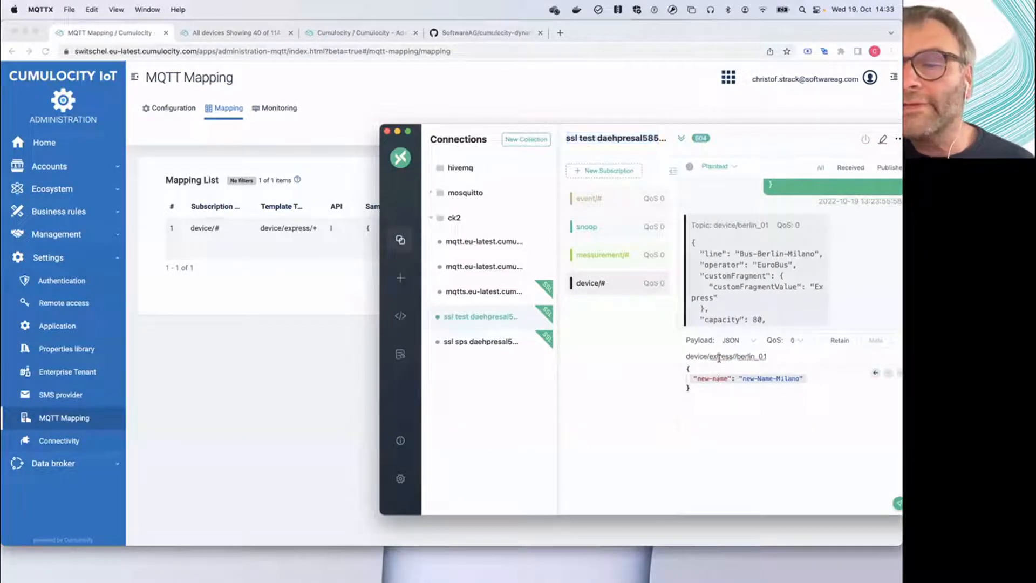
key("BackSpace")
type("p")
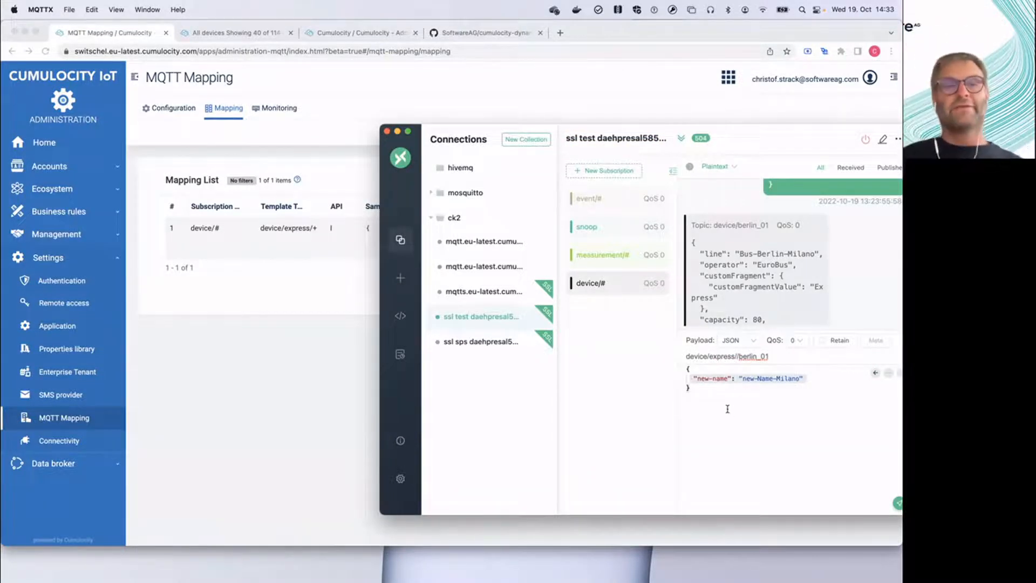
left_click(737, 358)
key("BackSpace")
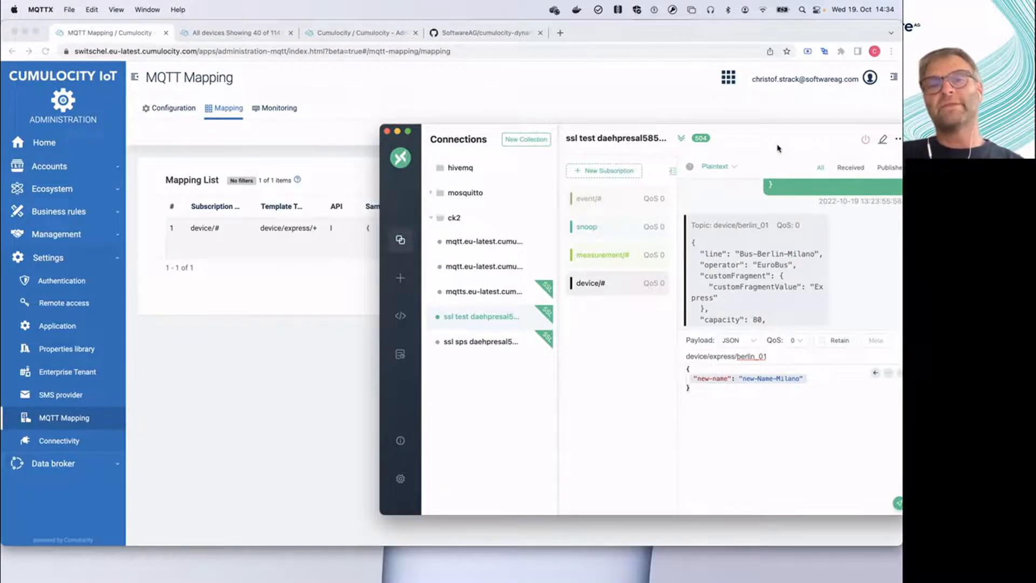
Replace the message payload with the full Bus-Berlin-Rom JSON for operator EuroBus and set its capacity to 90.
left_click_drag(779, 143, 589, 113)
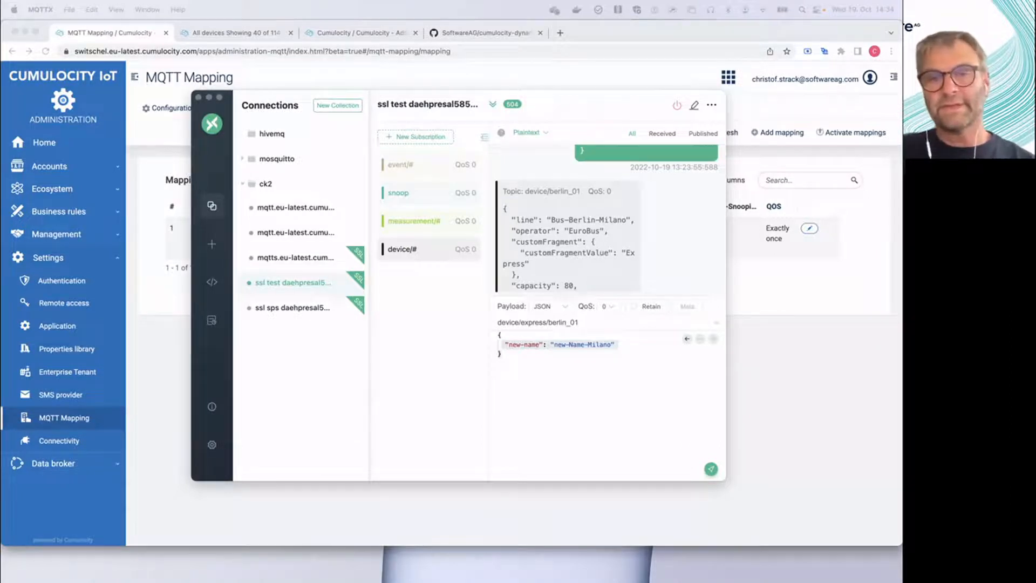
left_click(596, 383)
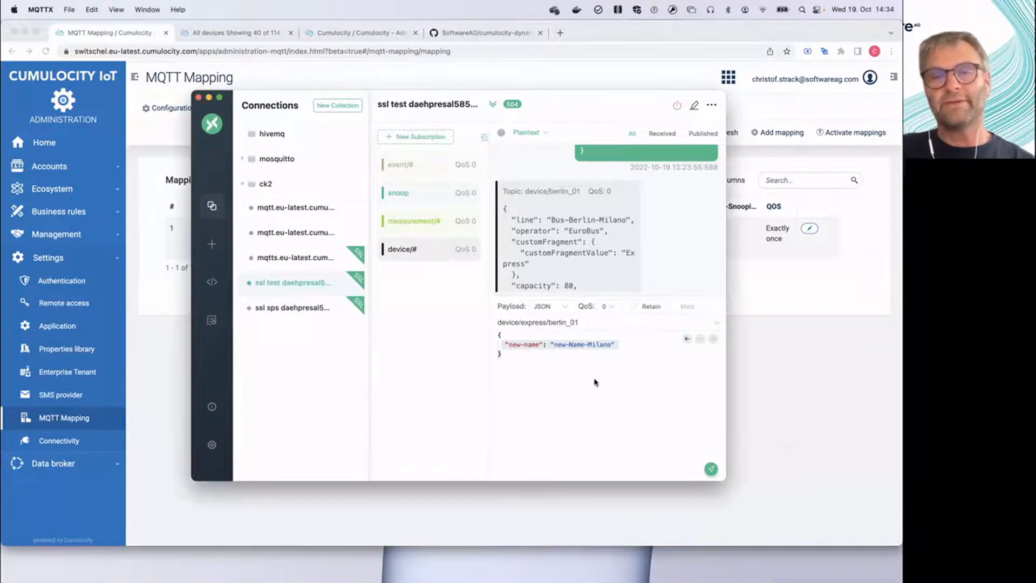
key("super+a")
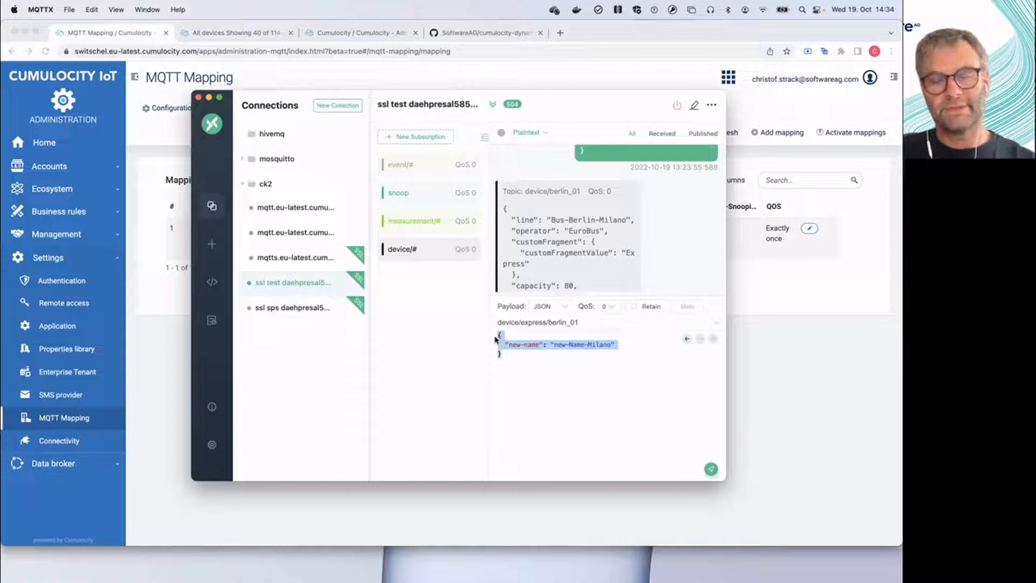
type("{   \"line\": \"Bus-Berlin-Rom\",   \"operator\": \"EuroBus\",   \"customFragment\": {     \"customFragmentValue\": \"Express\"   },   \"capacity\": 64,   \"customArray\": [     \"ArrayValue1\",     \"ArrayValue2\"   ],   \"customType\": \"type_International\" }")
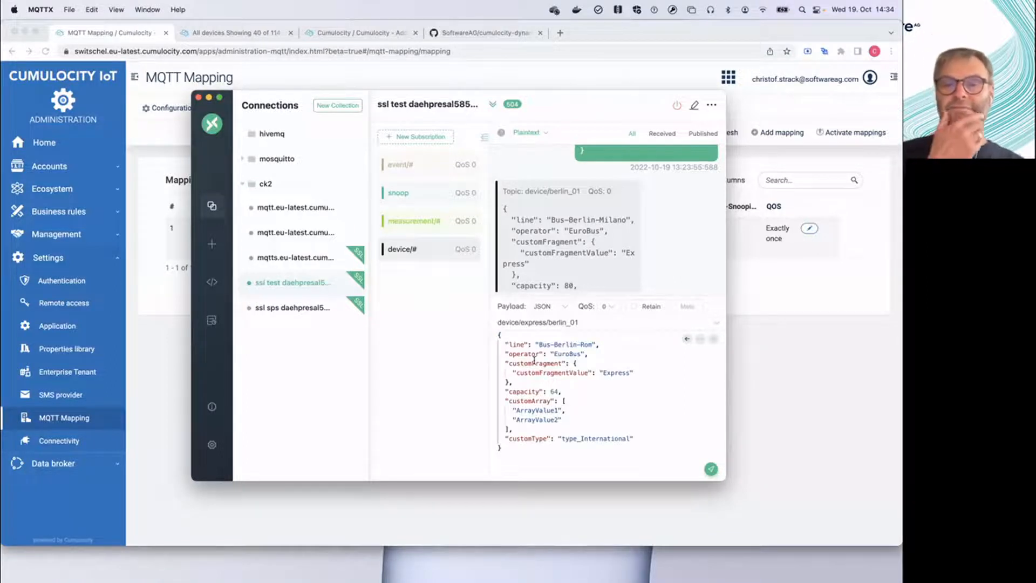
left_click(553, 391)
key("Delete")
key("BackSpace")
type("90")
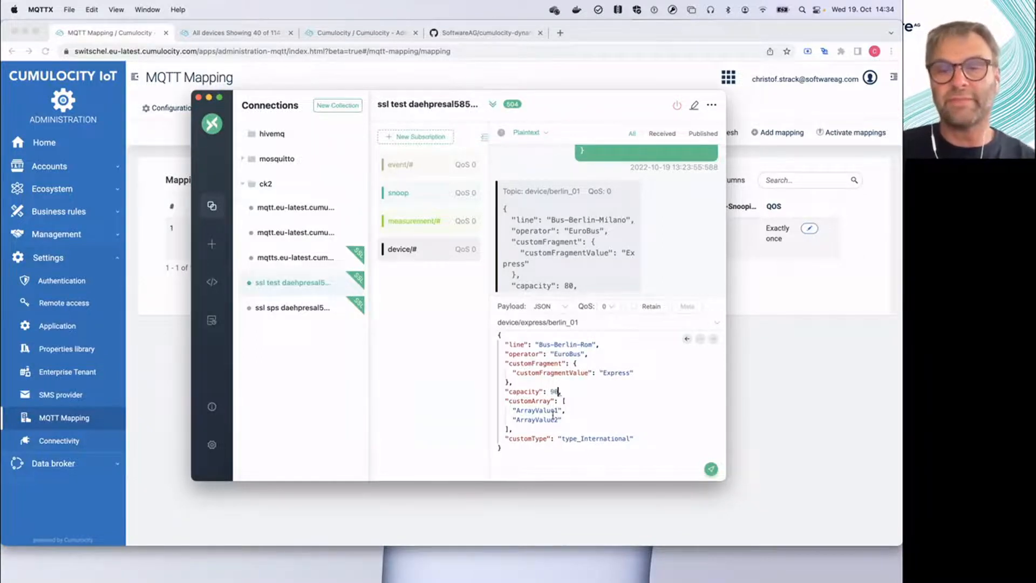
Set the payload's line value to Bus-Berlin-Milano.
left_click(584, 344)
key("Delete")
key("Delete")
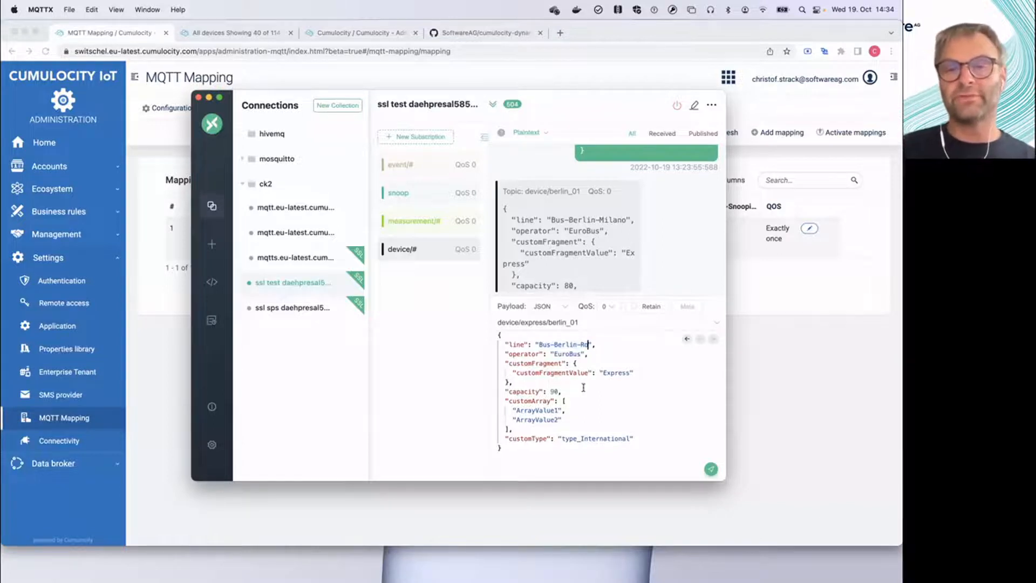
key("BackSpace")
type("Mi")
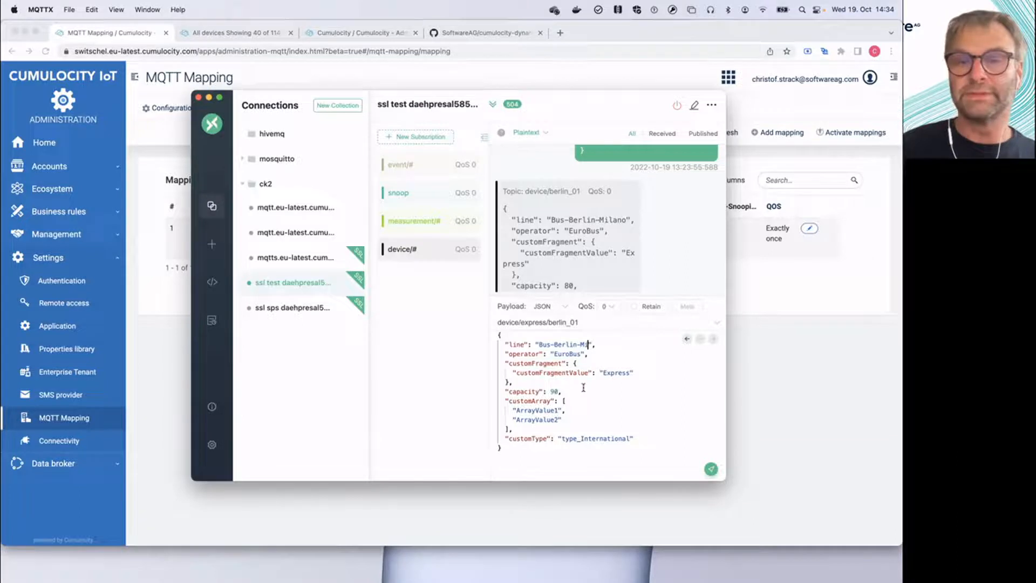
type("lano")
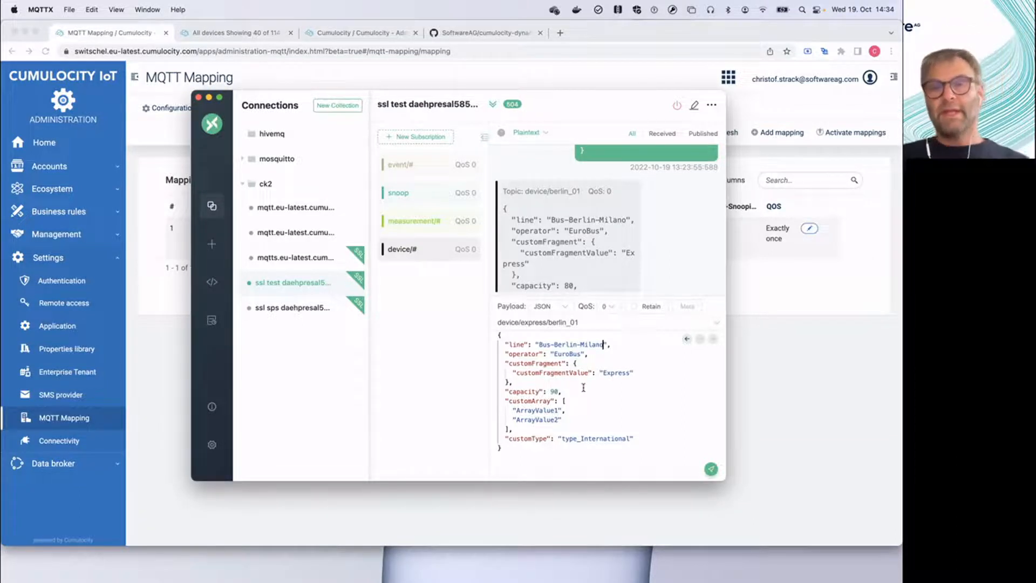
Publish the message to device/express/berlin_01 and review the sent and received copies.
left_click(711, 470)
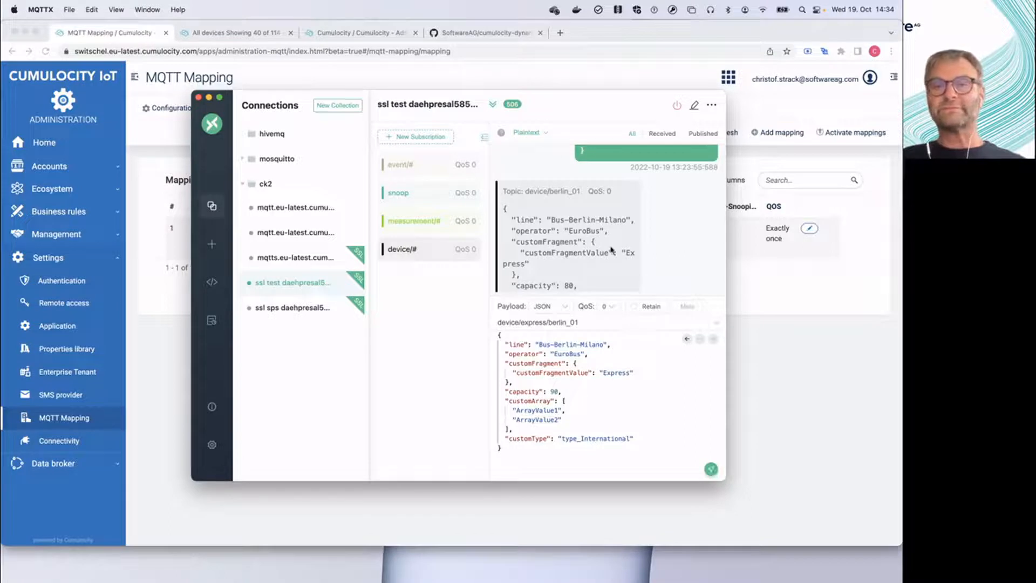
scroll(607, 237, "down", 2)
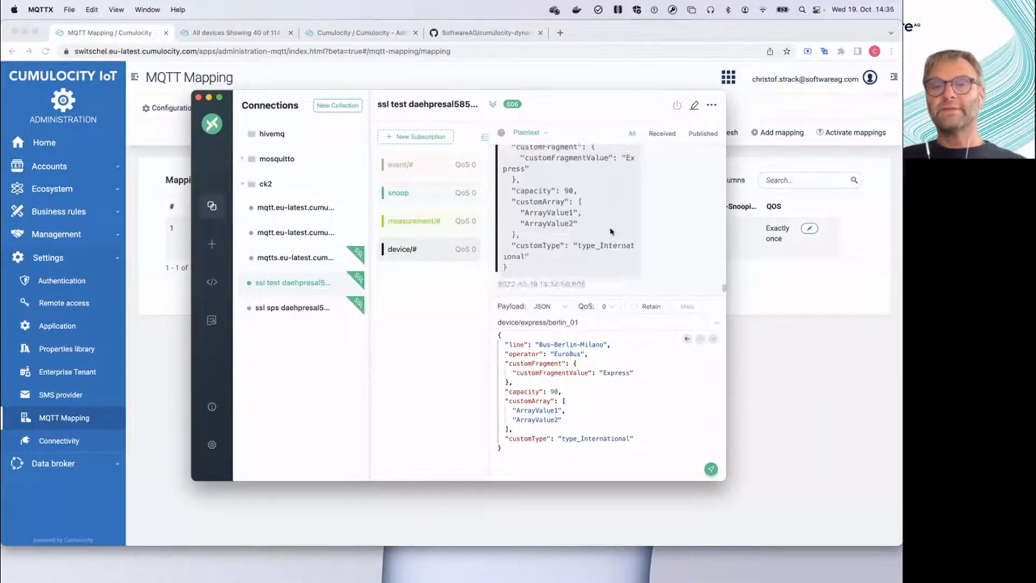
scroll(604, 227, "up", 4)
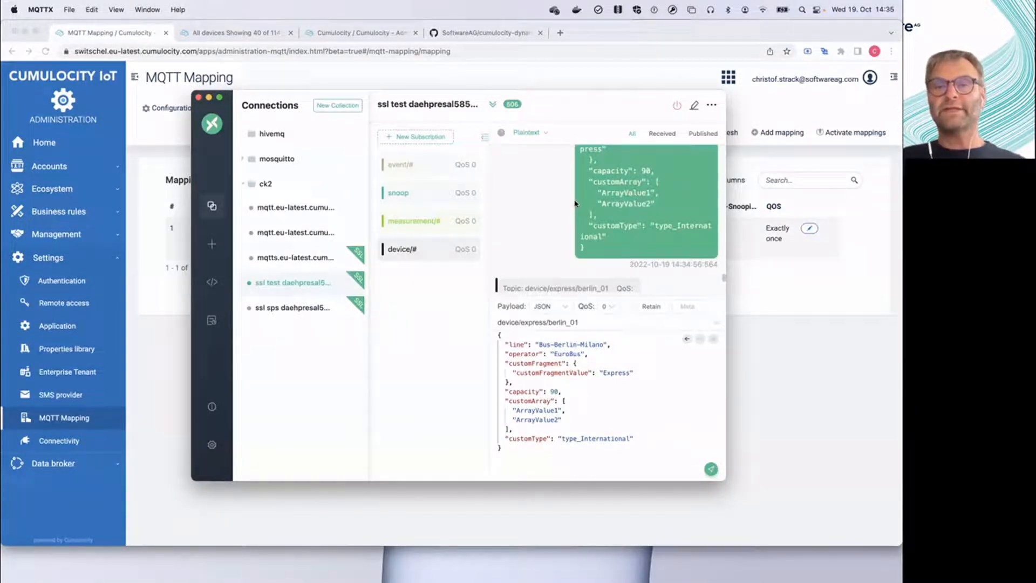
Return to Cumulocity, check the mapping monitoring, and open the EuroBus-Bus-Berlin-Milano device from the list of all devices.
left_click(753, 388)
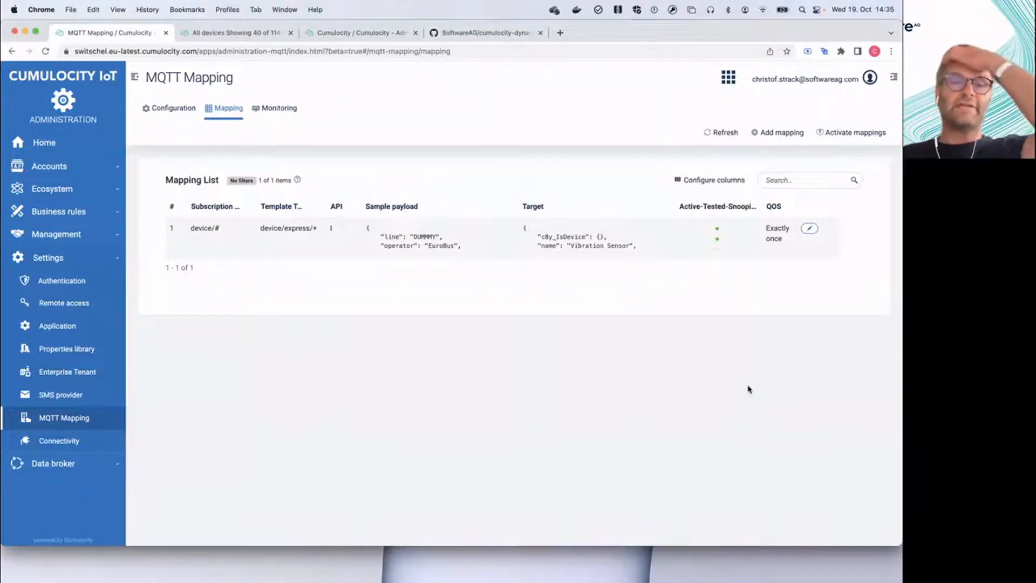
left_click(271, 109)
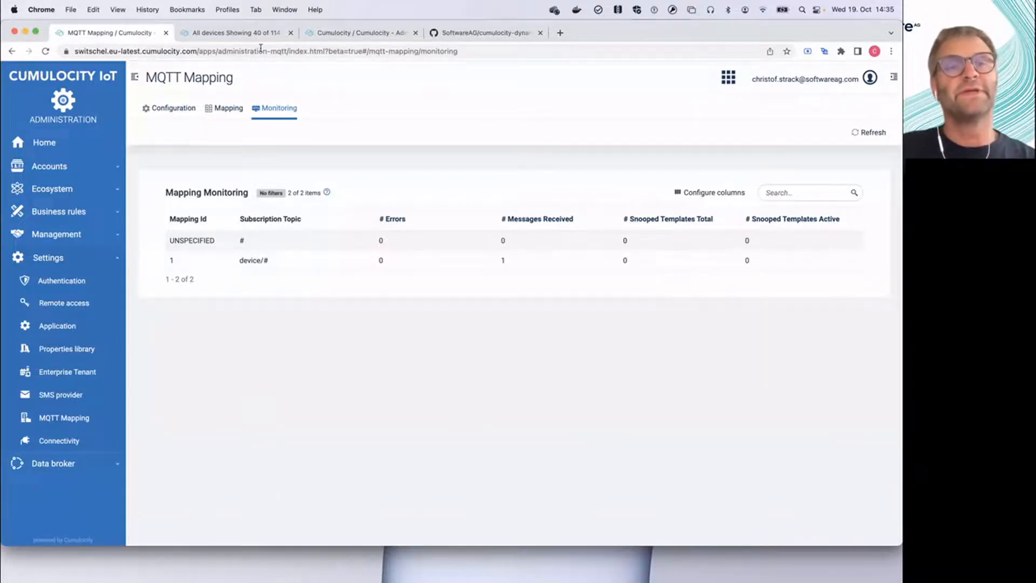
left_click(216, 34)
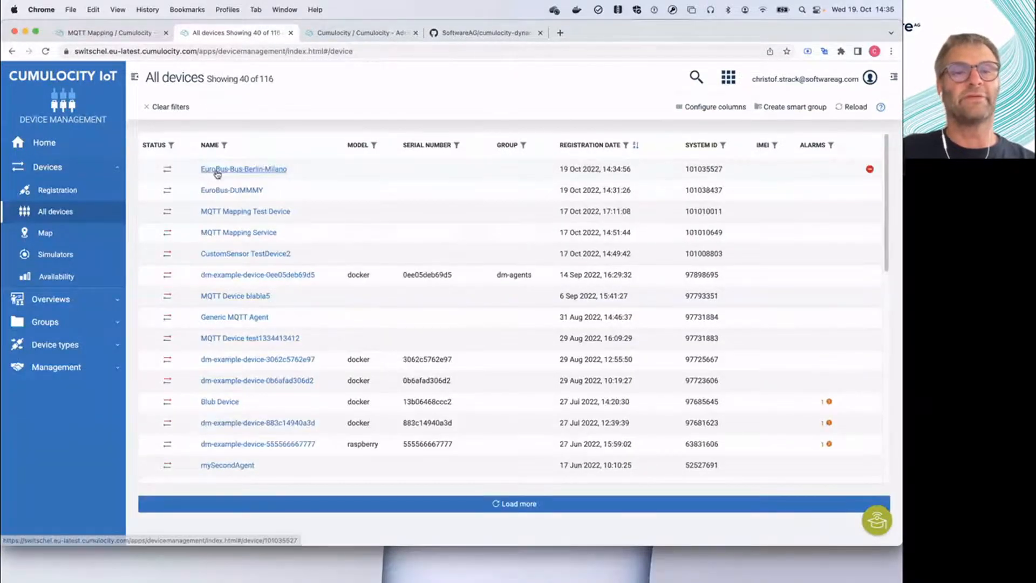
left_click(209, 169)
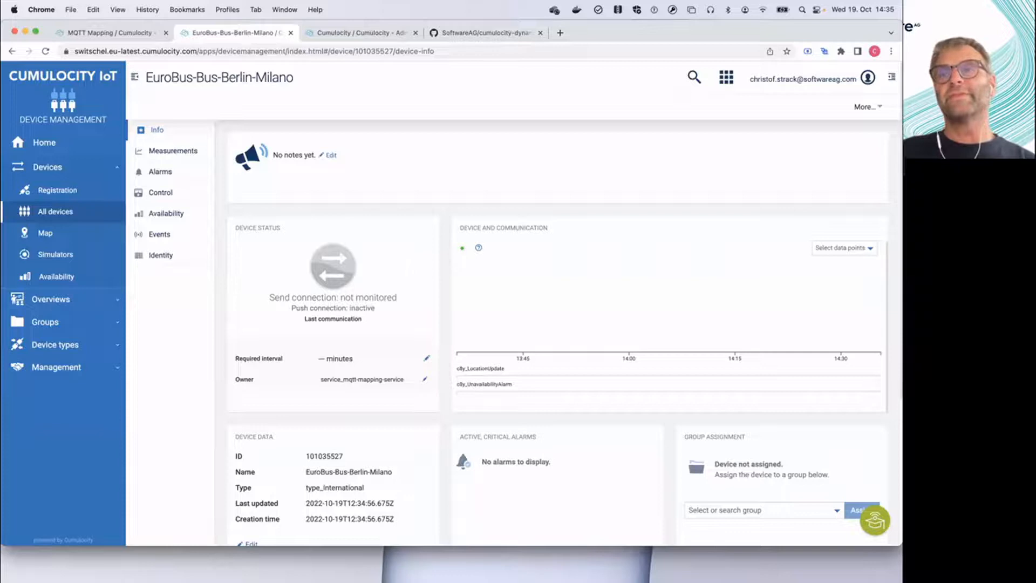
Switch to PowerPoint, dismiss the save error, and present the "1b. Mapping JSON Payload - Inventory" slide as a slide show.
key("super+Tab")
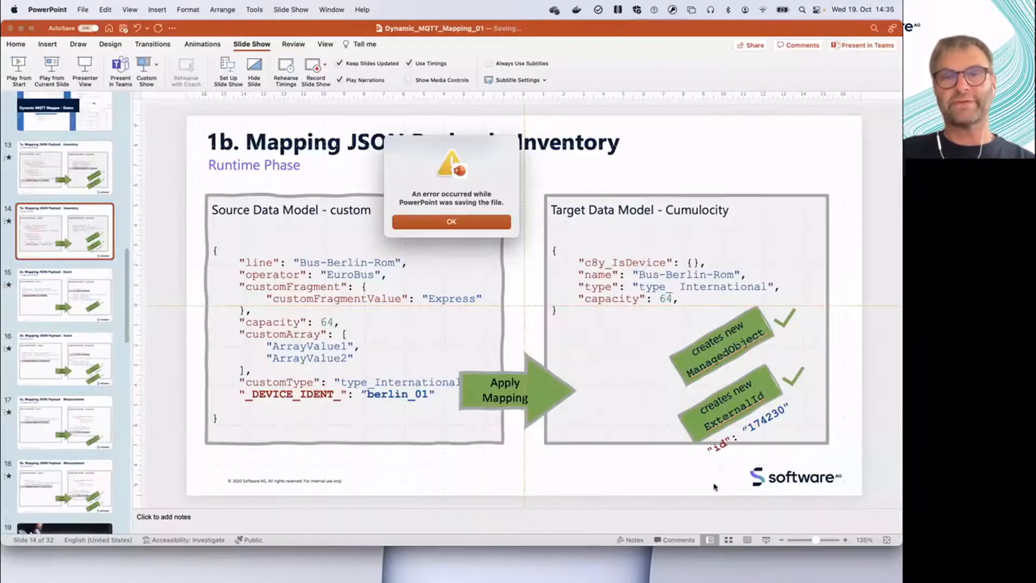
left_click(445, 227)
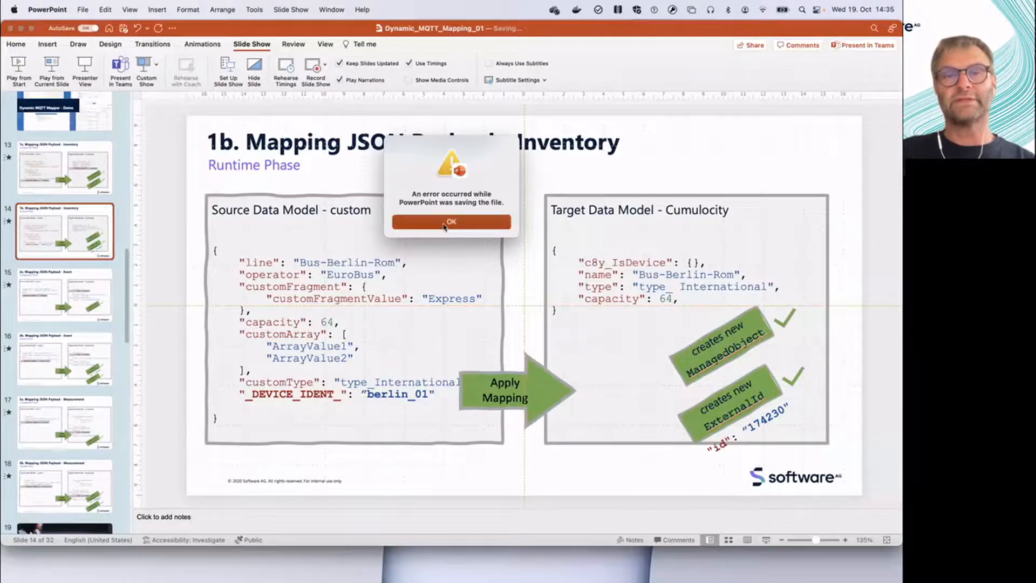
left_click(764, 542)
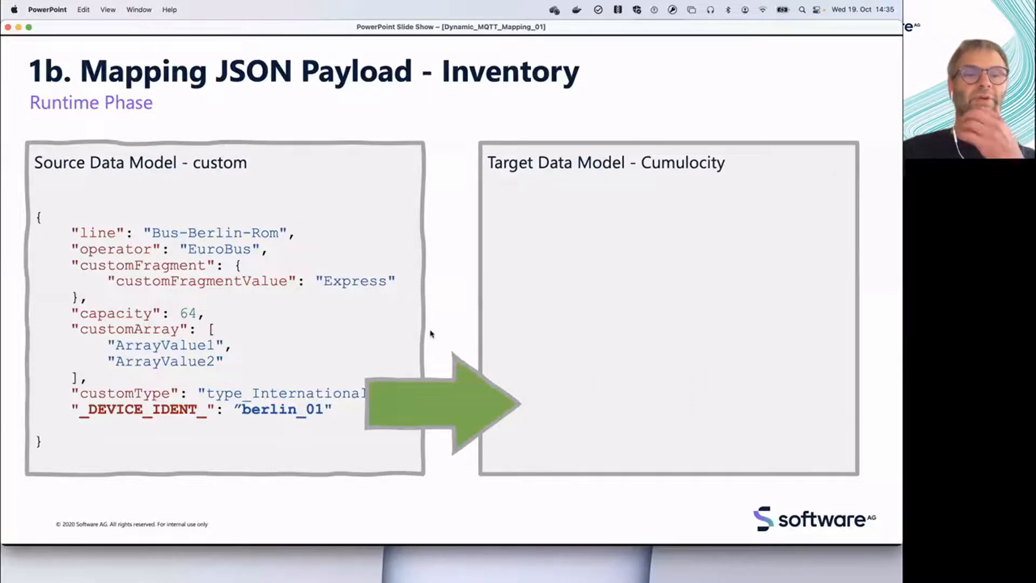
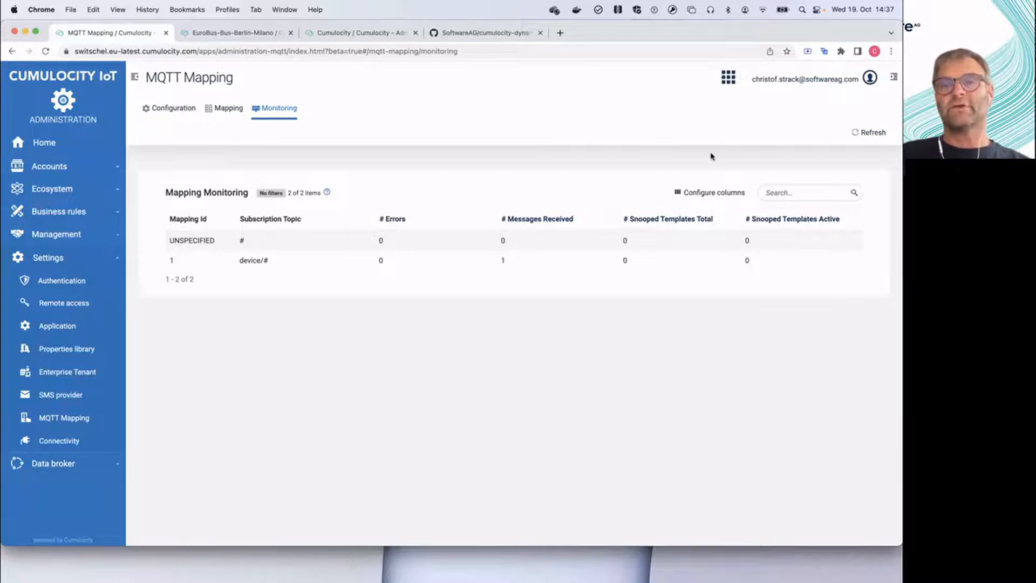
Add a new MQTT mapping in Cumulocity with the subscription topic event/# and the template topic event/+.
left_click(234, 110)
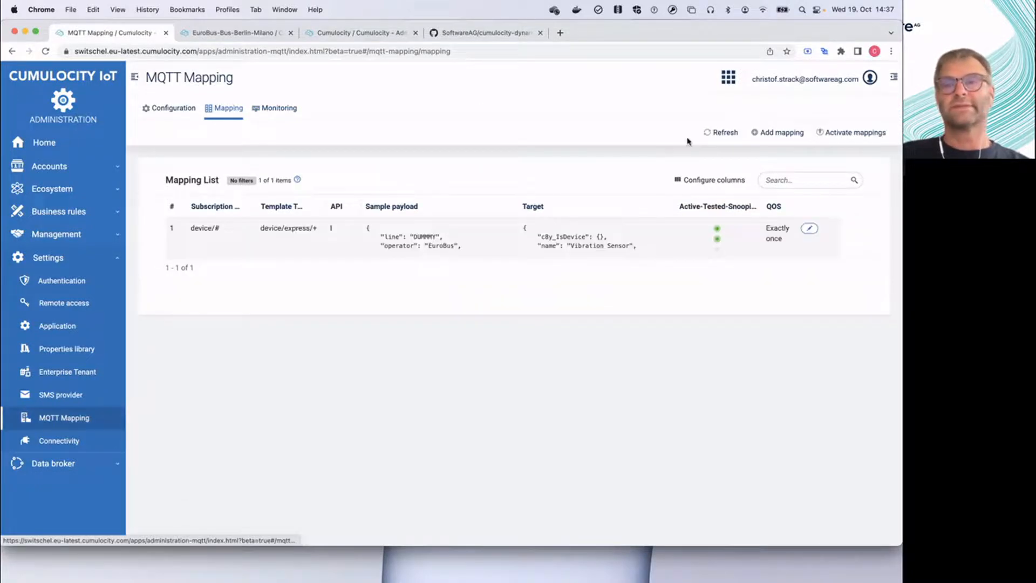
left_click(770, 133)
left_click(336, 223)
type("e")
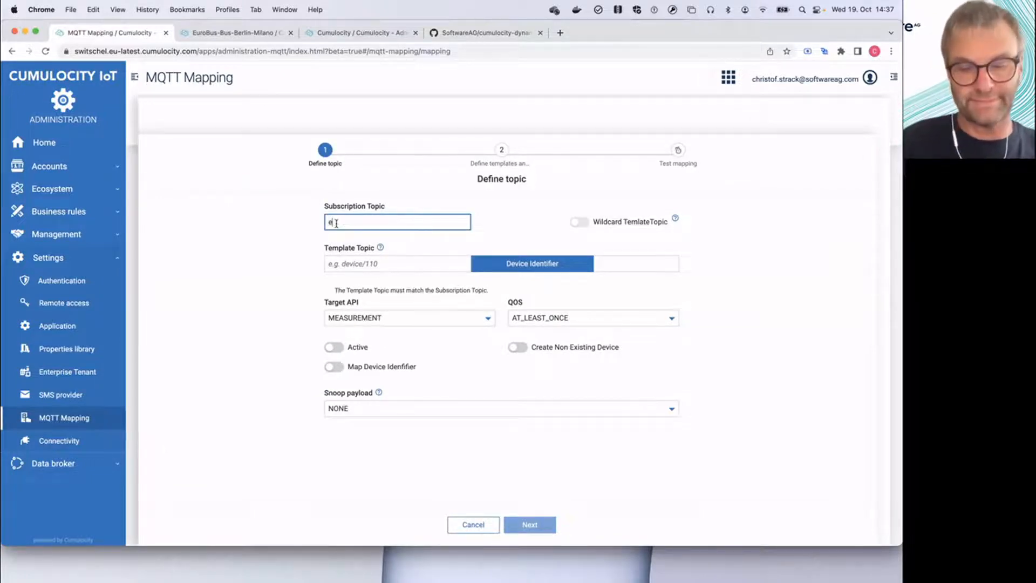
type("vent/#")
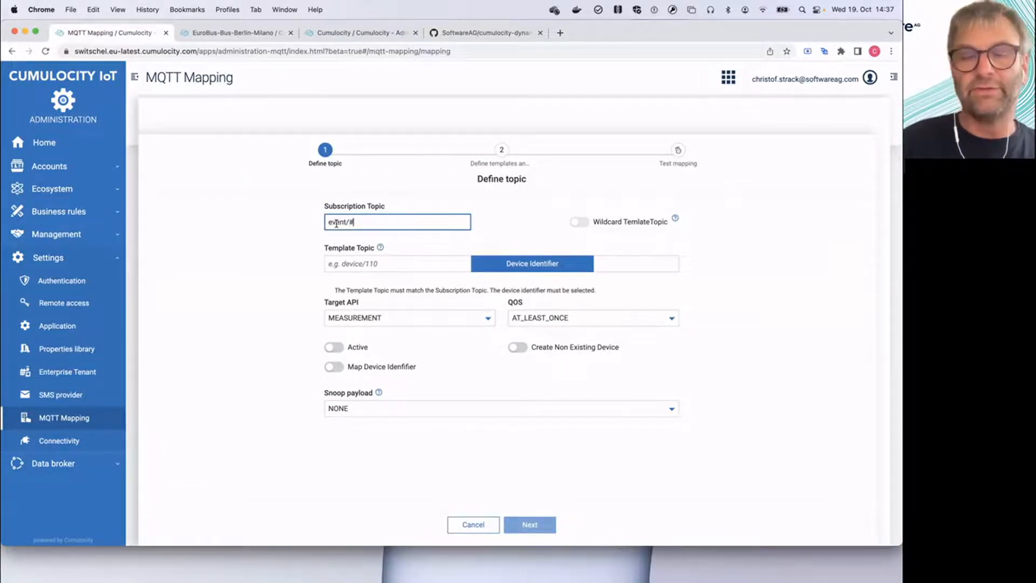
key("Tab")
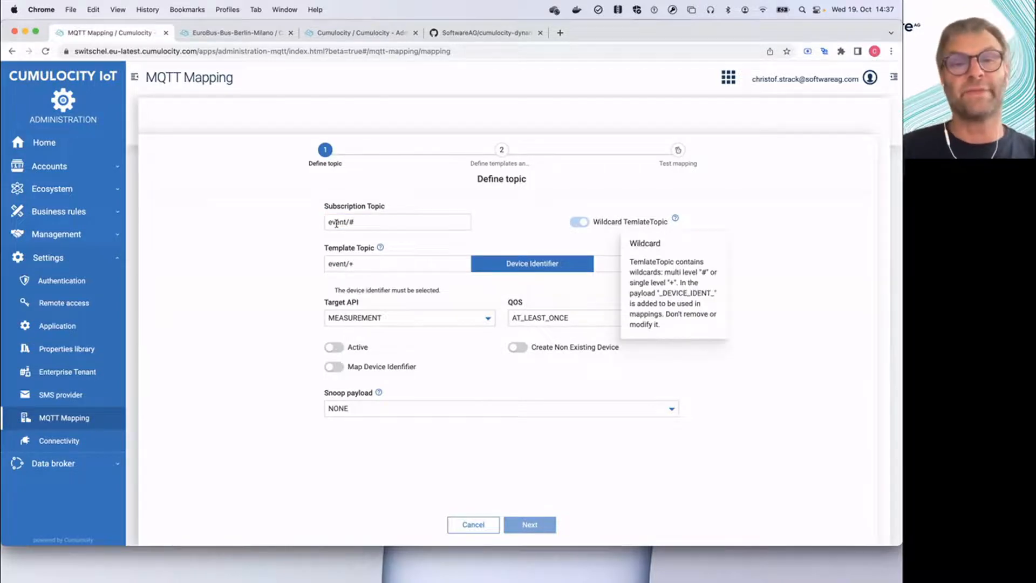
left_click(303, 299)
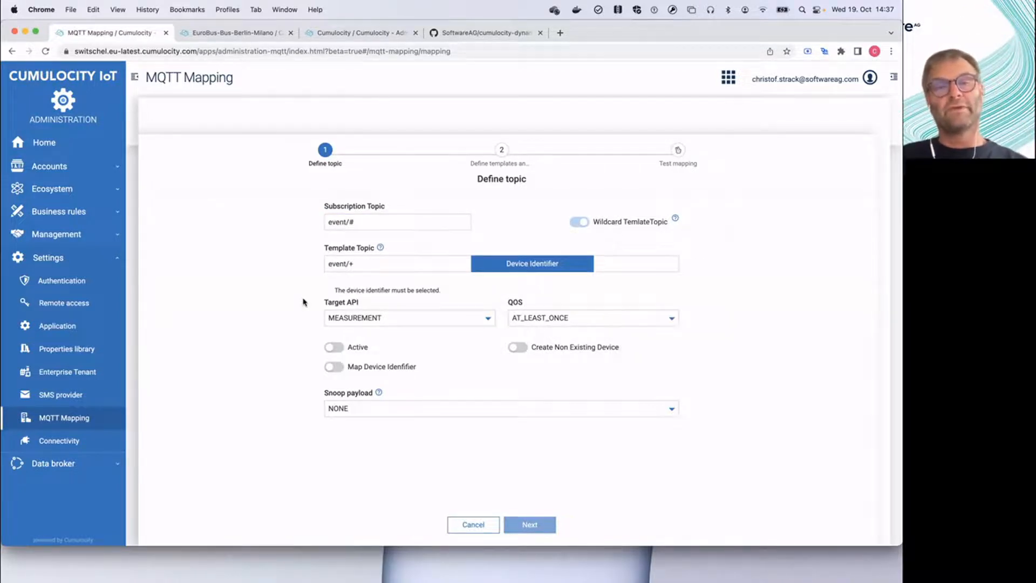
Set the mapping's target API to EVENT, activate it, and enable mapping of the device identifier.
left_click(431, 318)
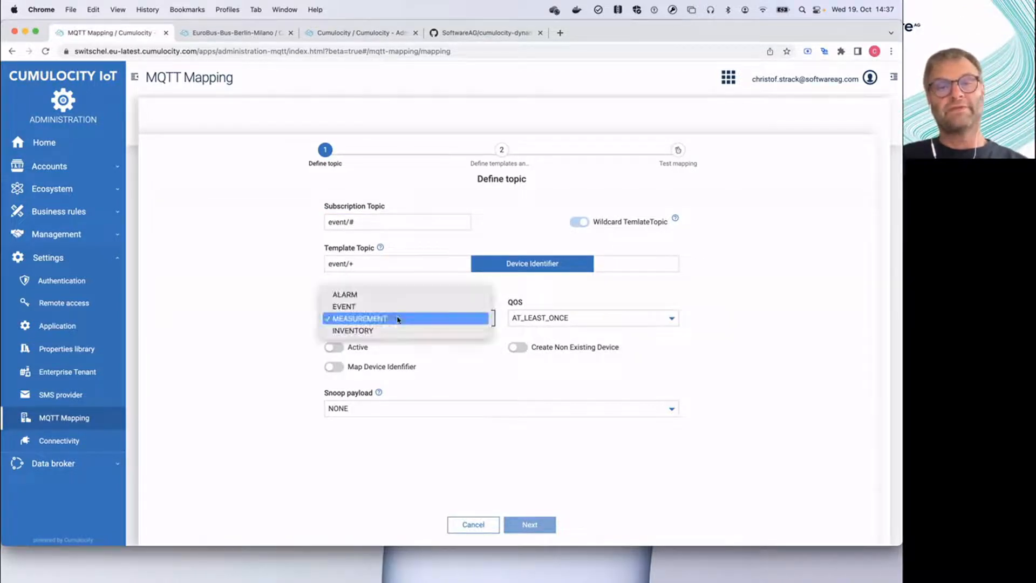
left_click(350, 310)
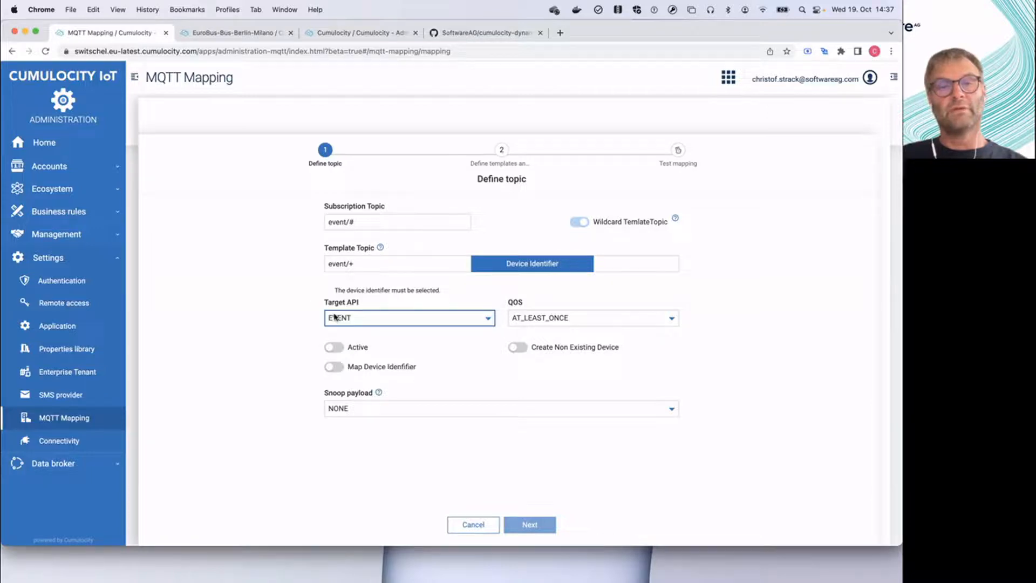
left_click(338, 346)
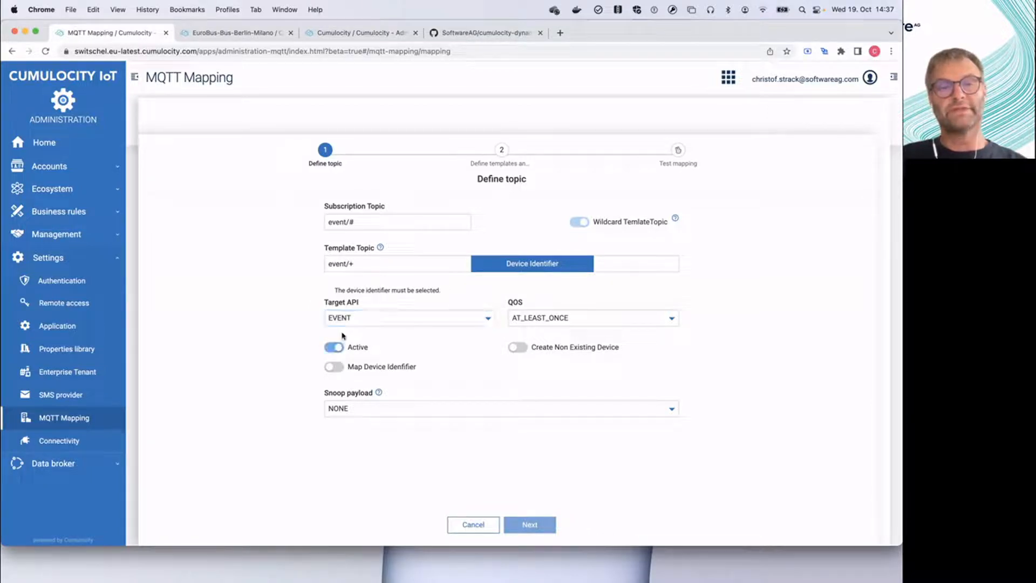
left_click(338, 367)
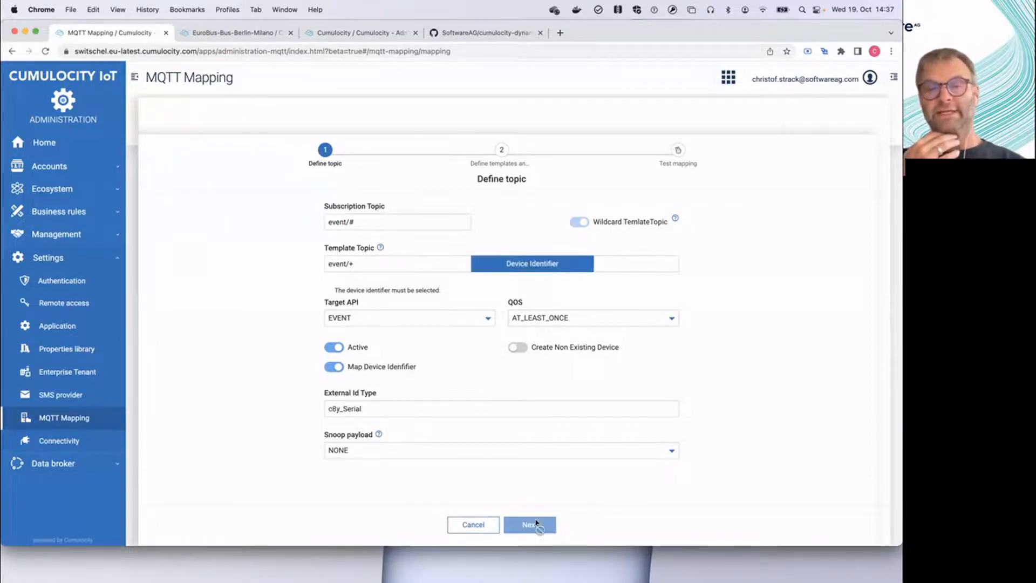
Select the + level of the template topic as the device identifier and continue to the templates and substitutions.
left_click(521, 266)
left_click(523, 267)
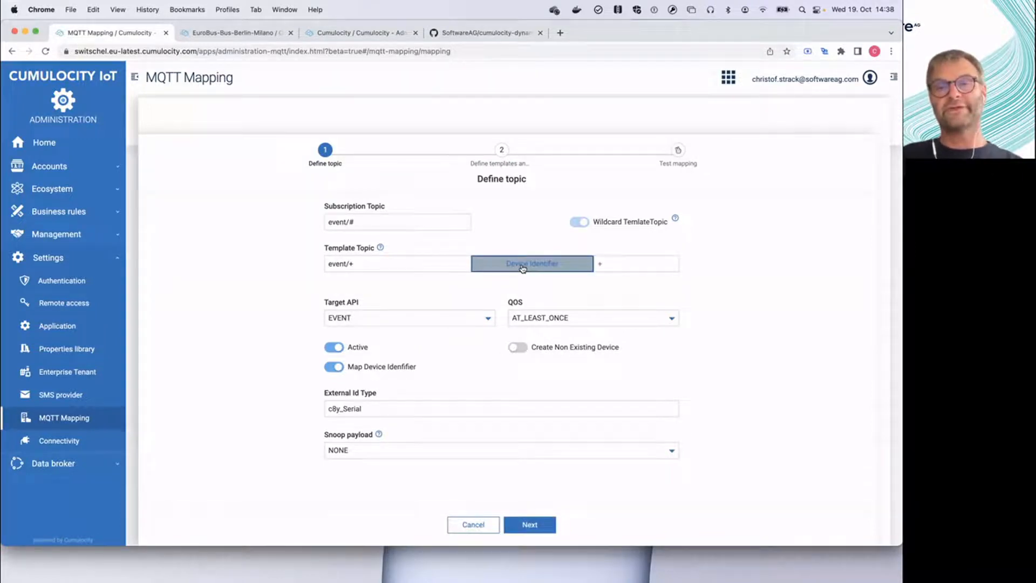
double_click(333, 265)
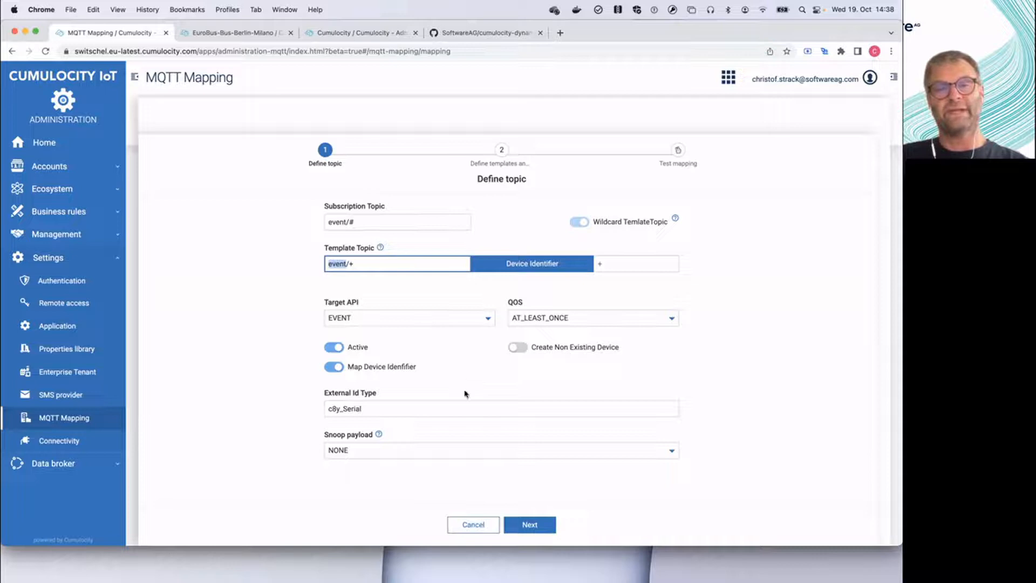
left_click(528, 524)
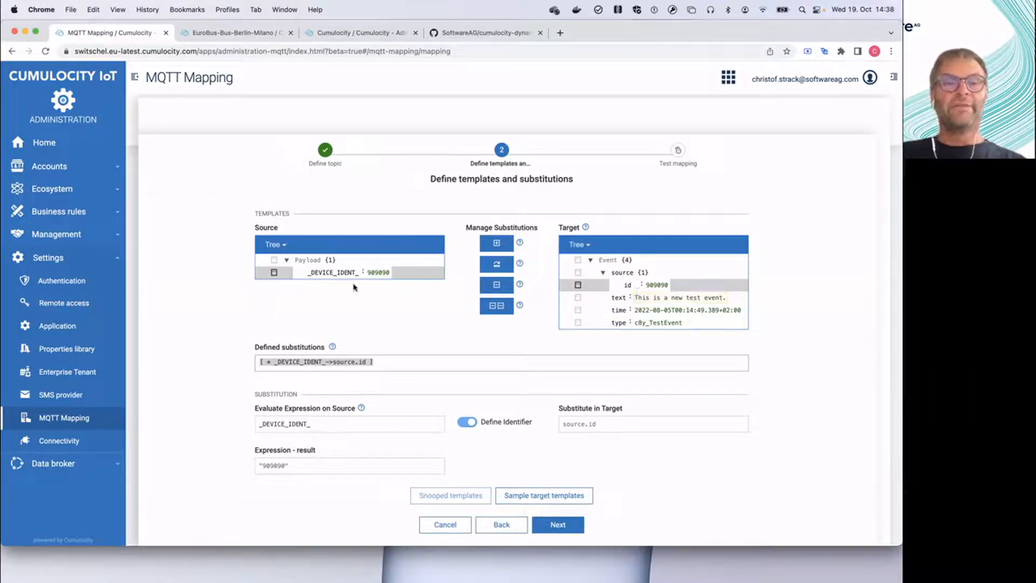
left_click(275, 244)
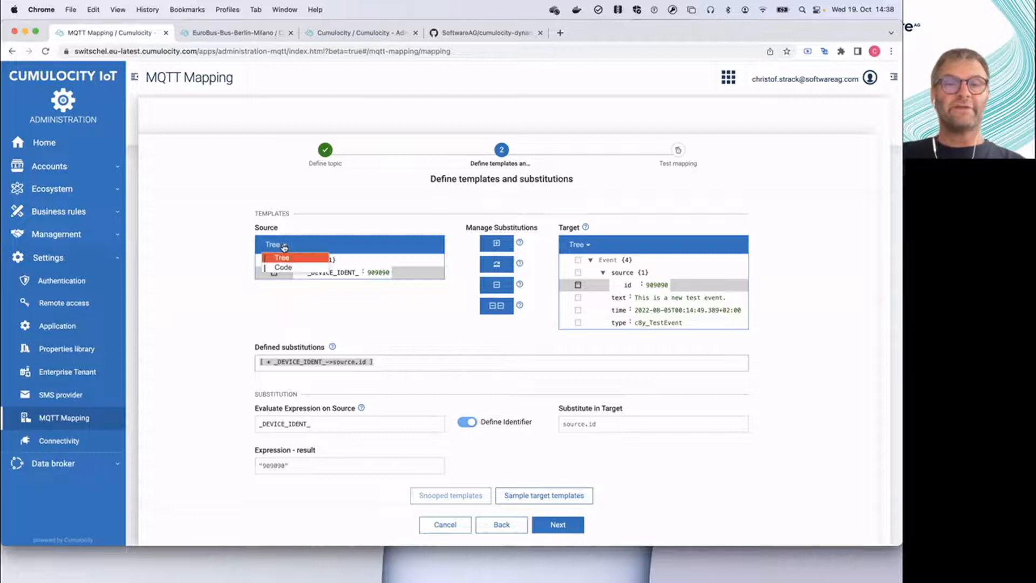
left_click(284, 268)
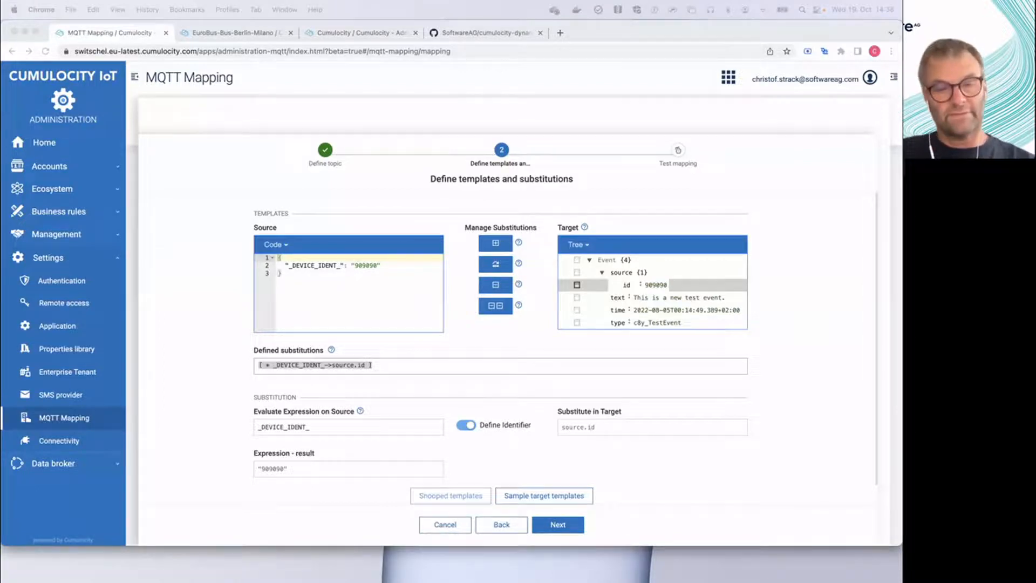
left_click(382, 267)
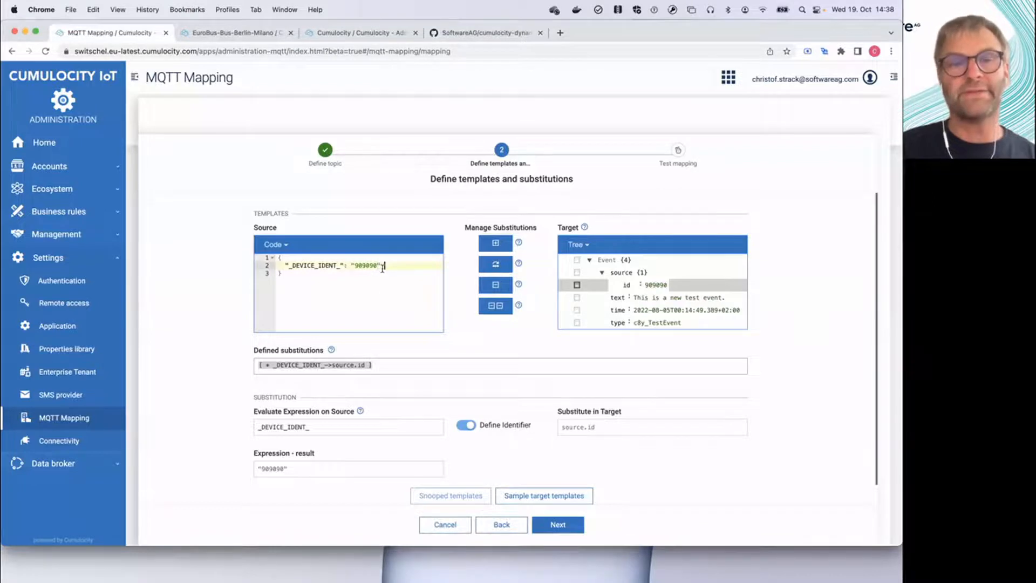
type(",")
key("Return")
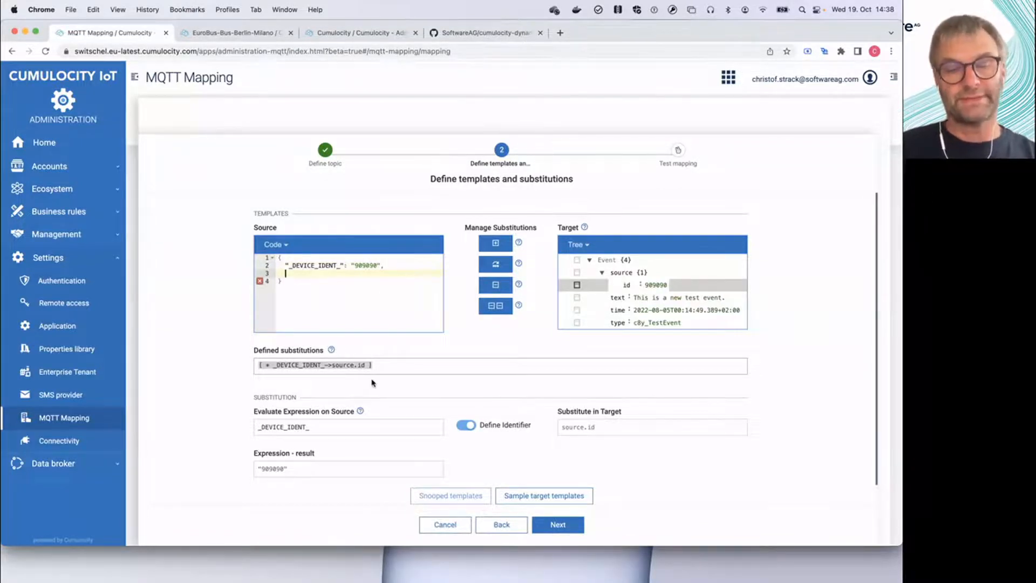
key("super+v")
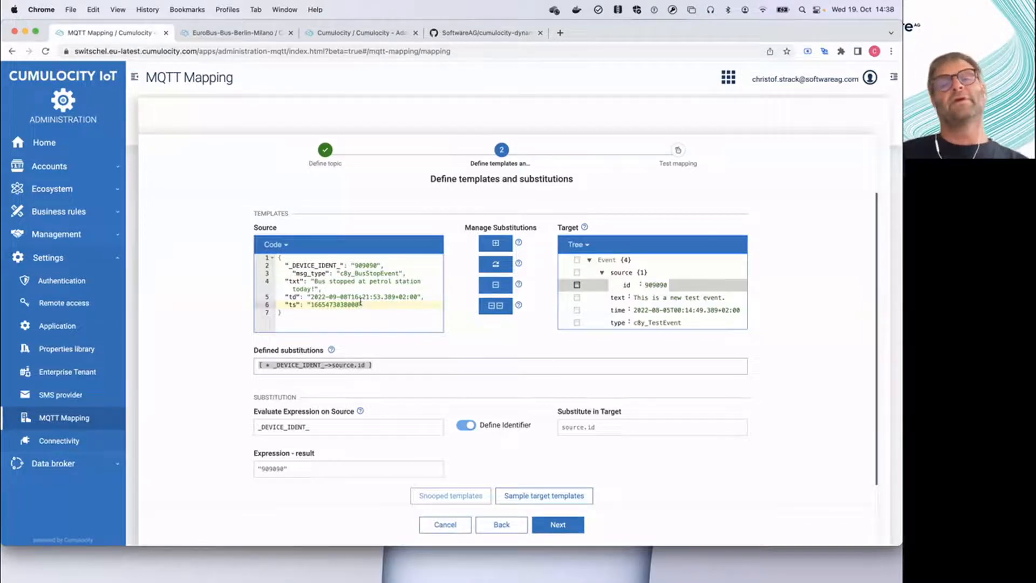
left_click(288, 252)
left_click(286, 267)
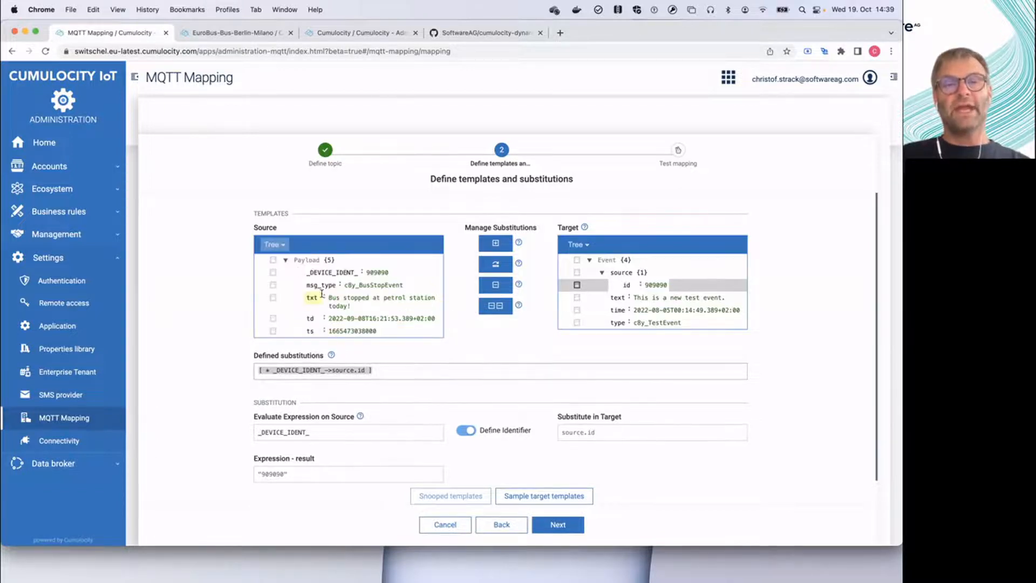
Add substitutions that map the source's msg_type to the target's type and its txt to the target's text.
scroll(322, 294, "down", 1)
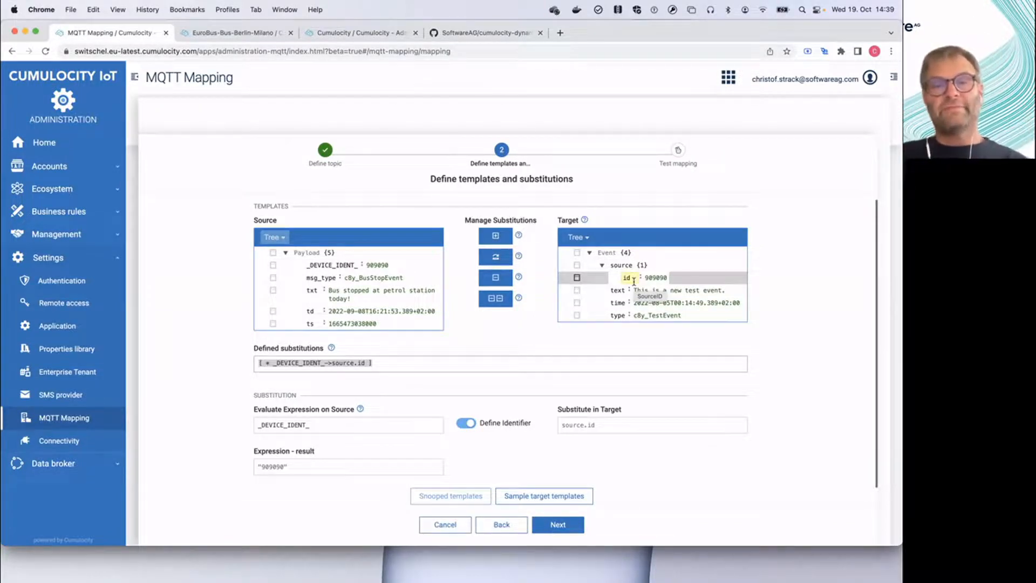
left_click(358, 277)
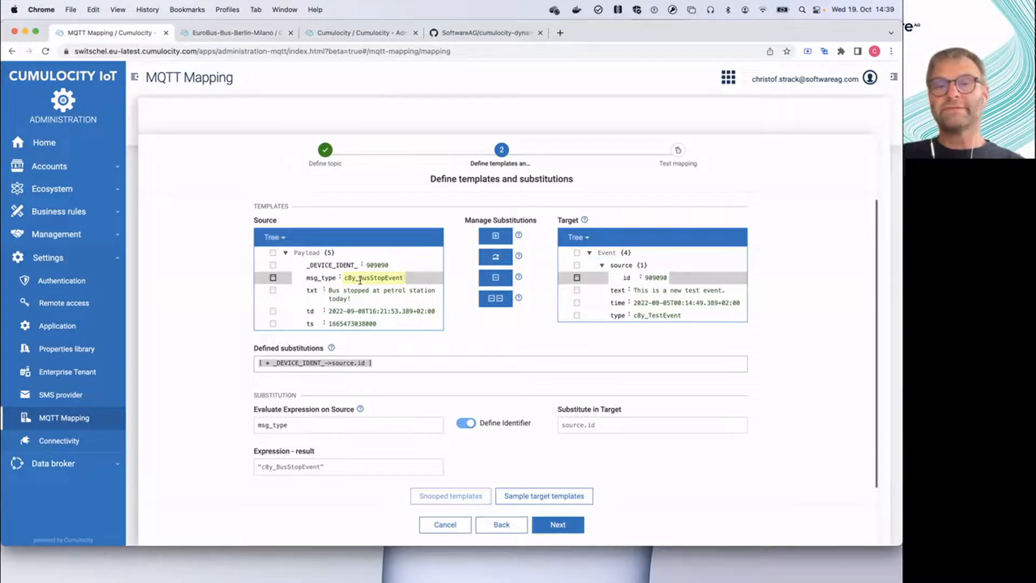
left_click(646, 316)
left_click(495, 236)
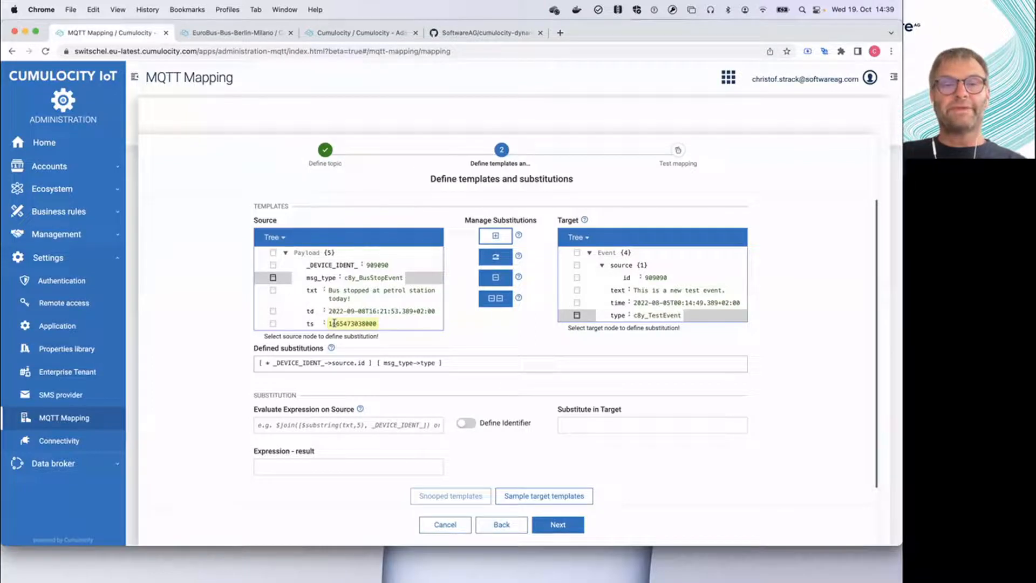
left_click(368, 304)
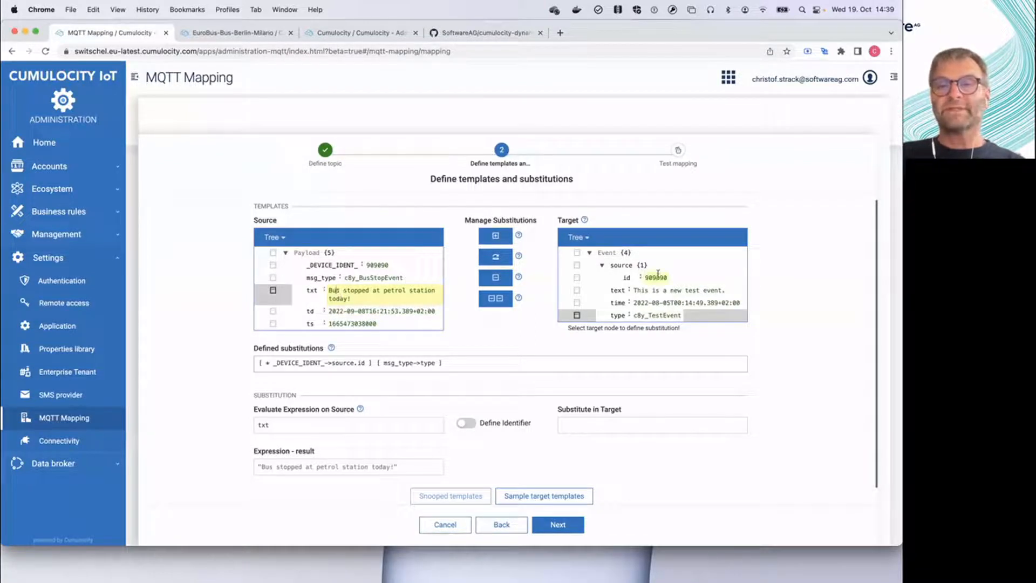
left_click(655, 291)
left_click(495, 235)
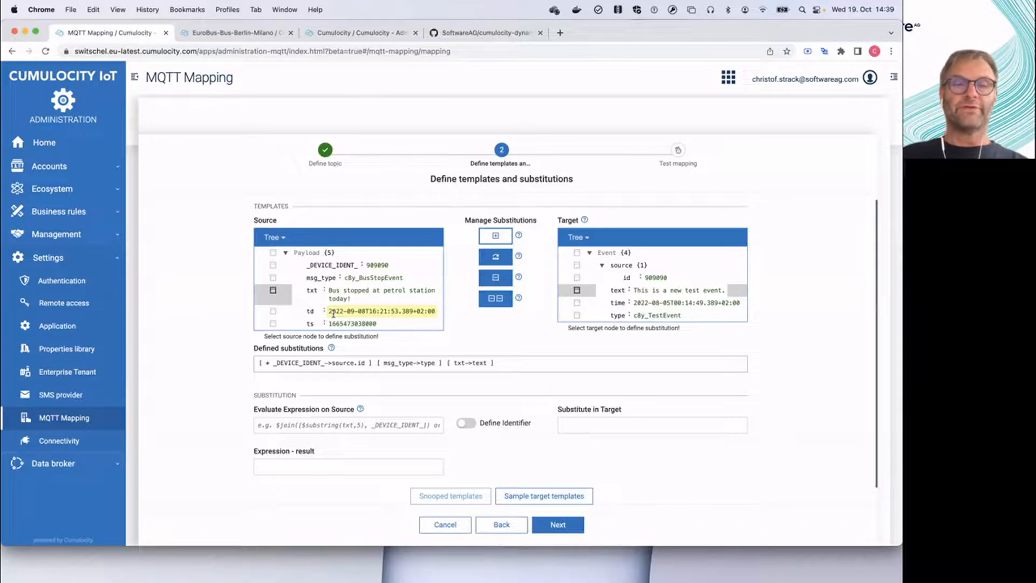
Consult the JSONata help, add a substitution mapping the expression $now() to the target's time, and highlight the device identifier substitution.
left_click(361, 408)
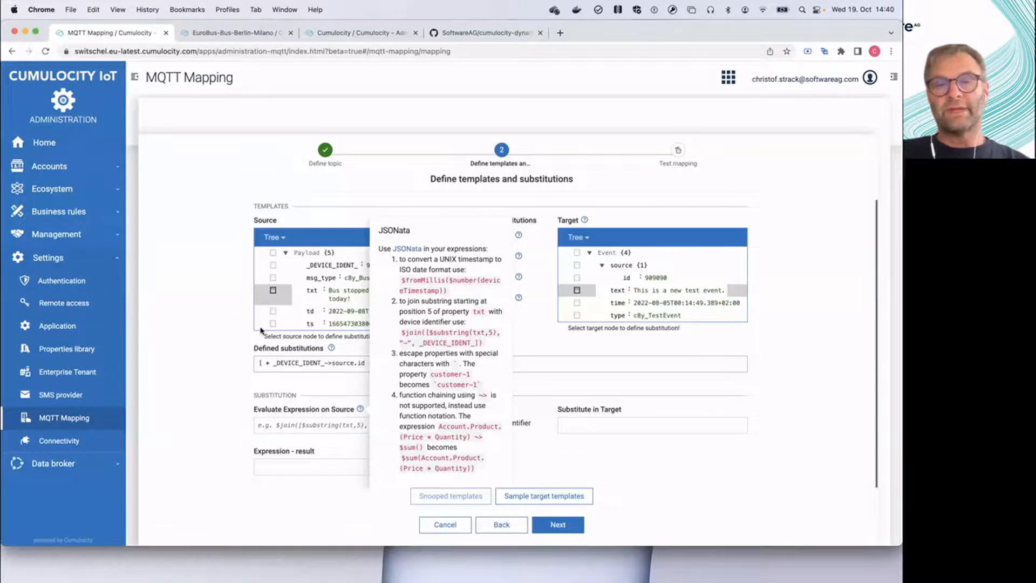
left_click(360, 409)
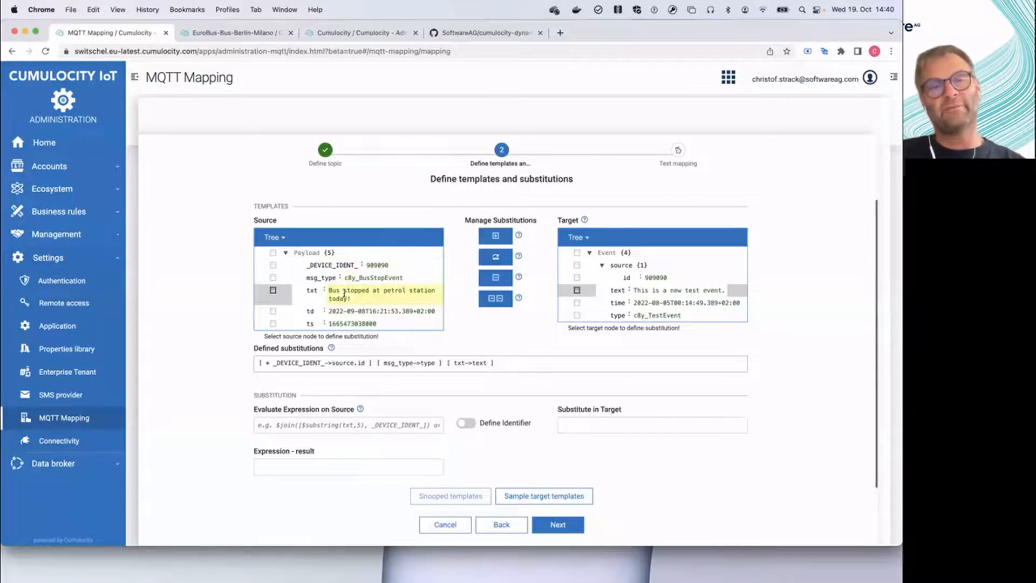
left_click(275, 425)
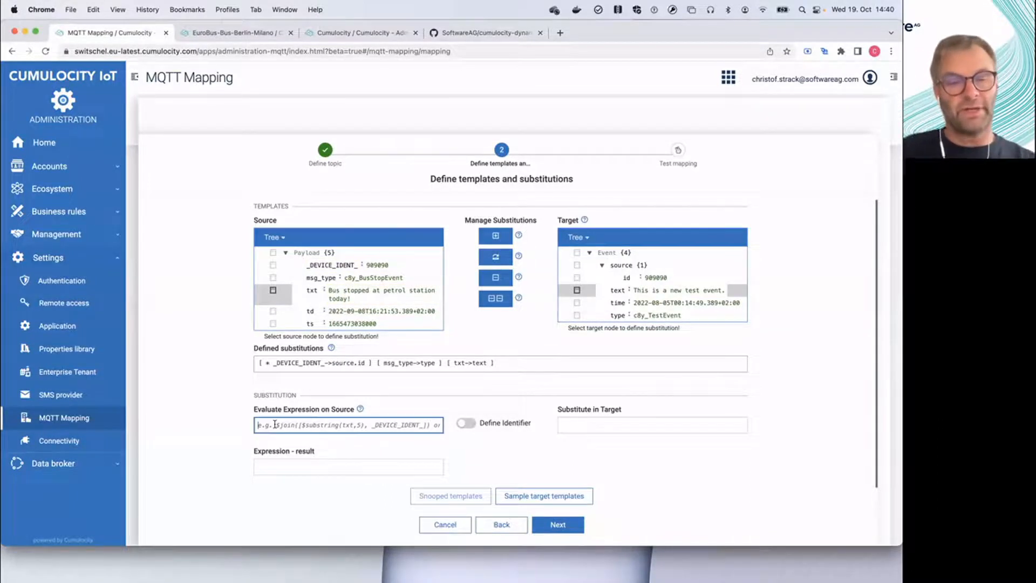
type("$")
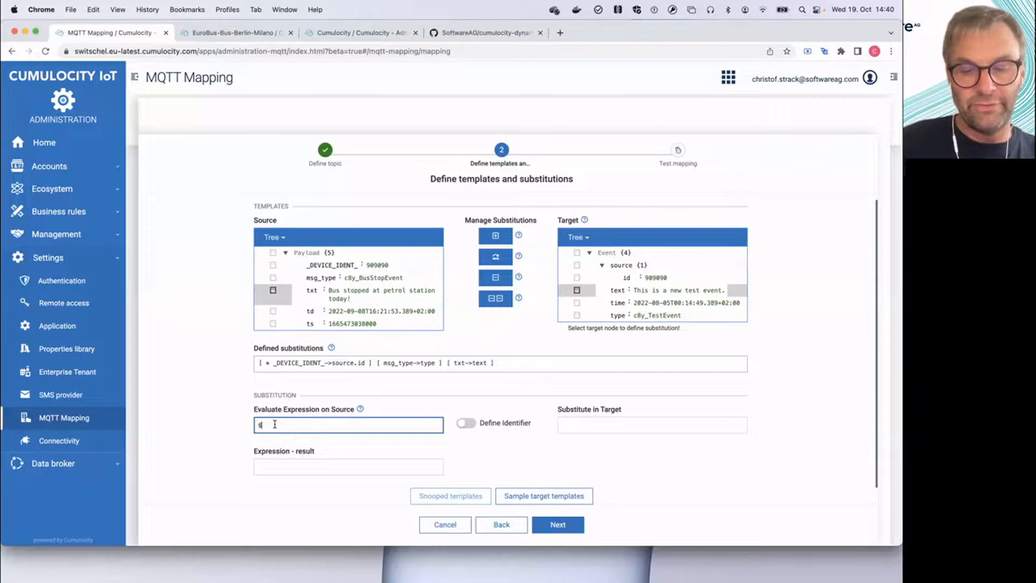
type("now()")
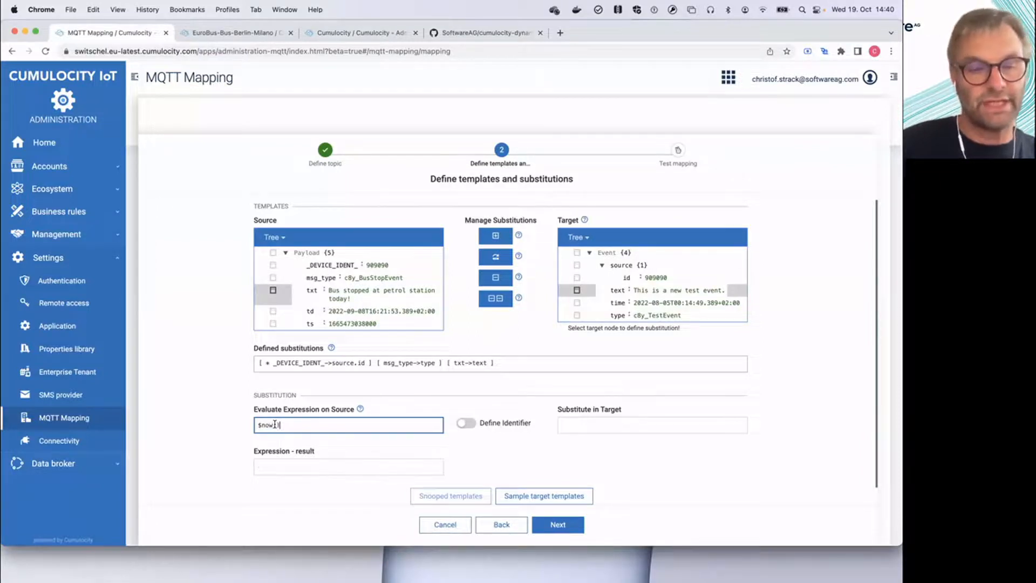
key("Tab")
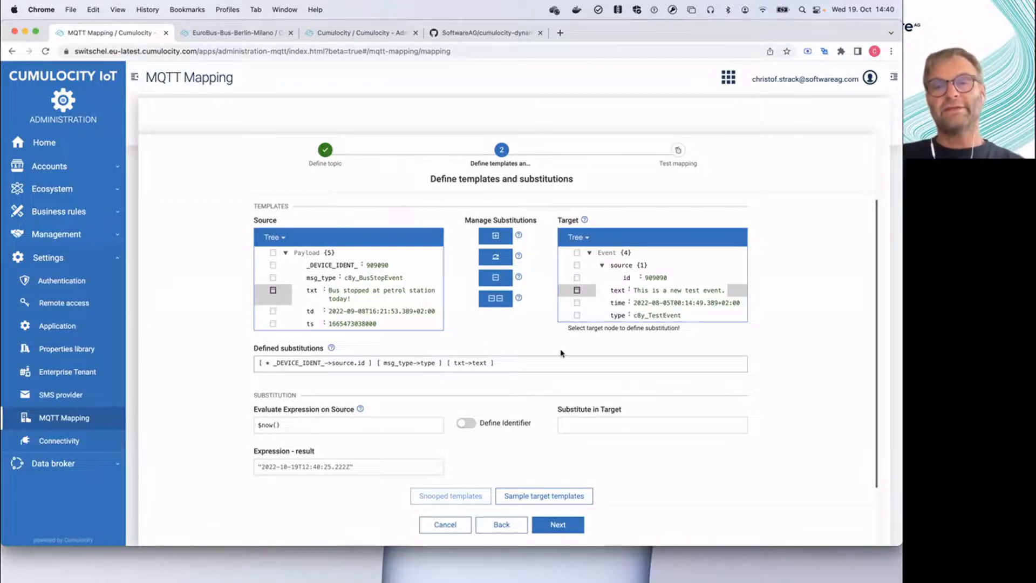
left_click(619, 301)
left_click(495, 235)
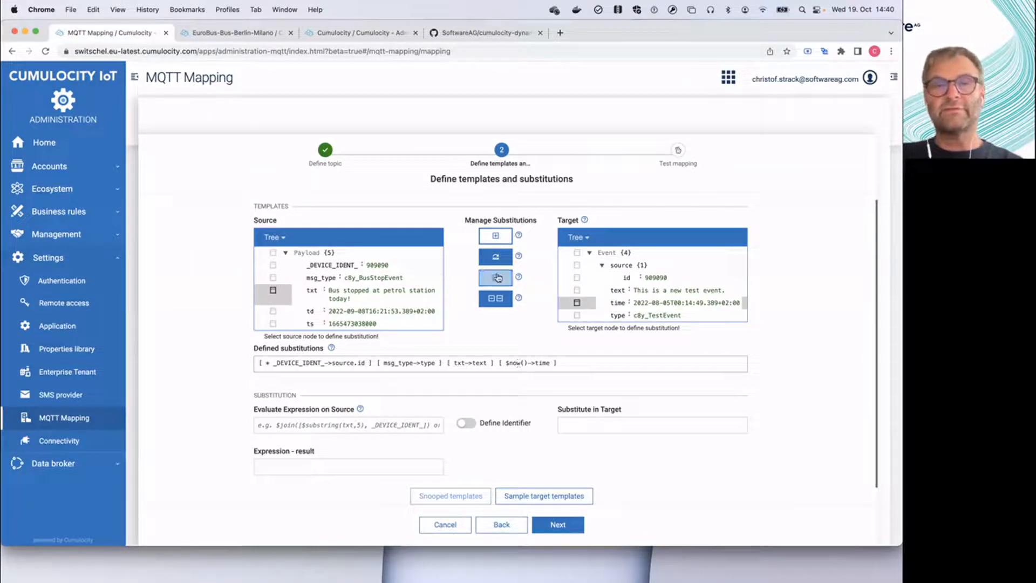
left_click(493, 258)
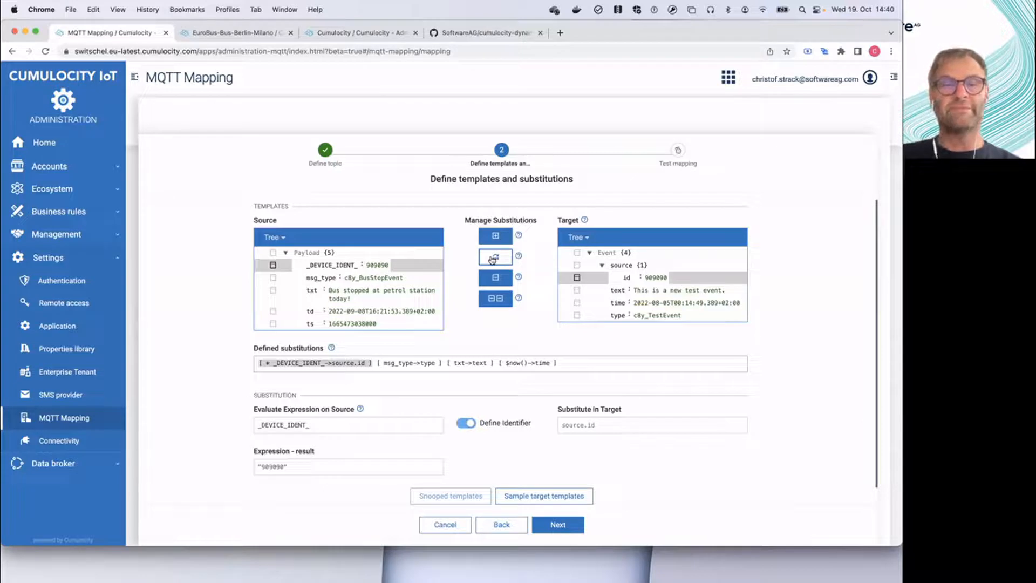
Review the defined substitutions one by one: msg_type to type, txt to text, and $now() to time.
left_click(492, 259)
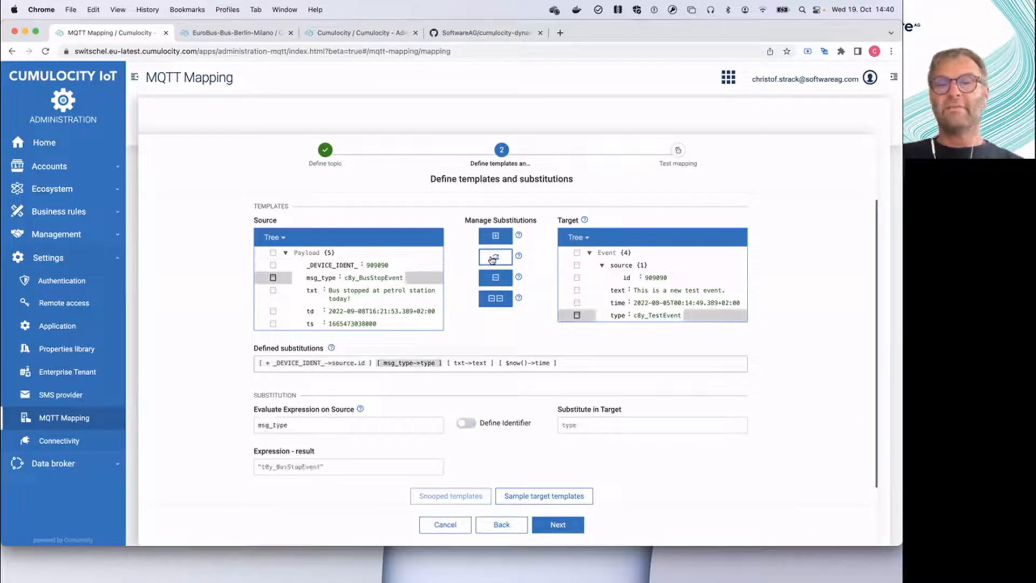
left_click(492, 260)
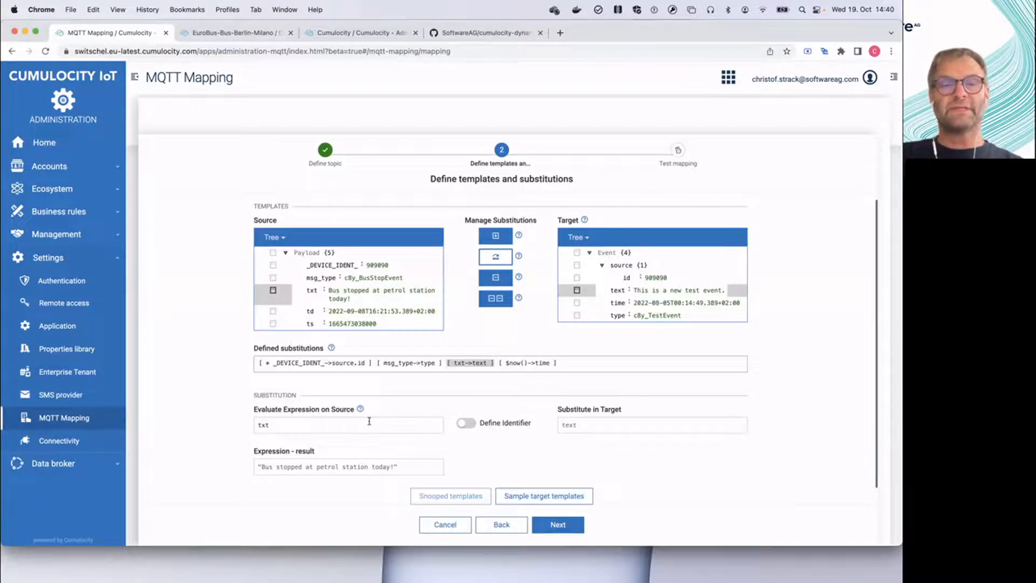
left_click(296, 425)
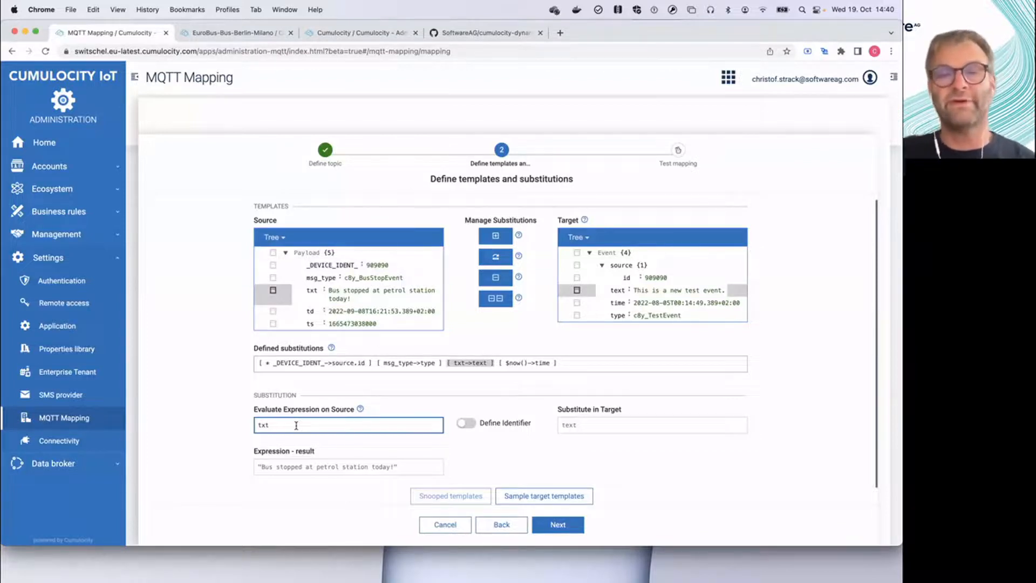
left_click(494, 257)
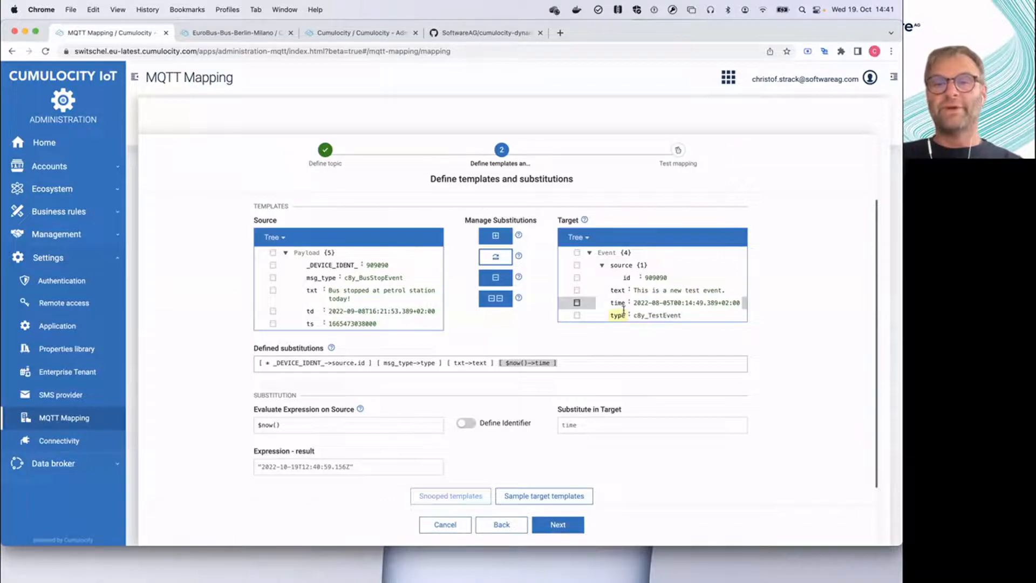
Continue to the mapping test, transform the test message and confirm the event/# mapping.
left_click(564, 528)
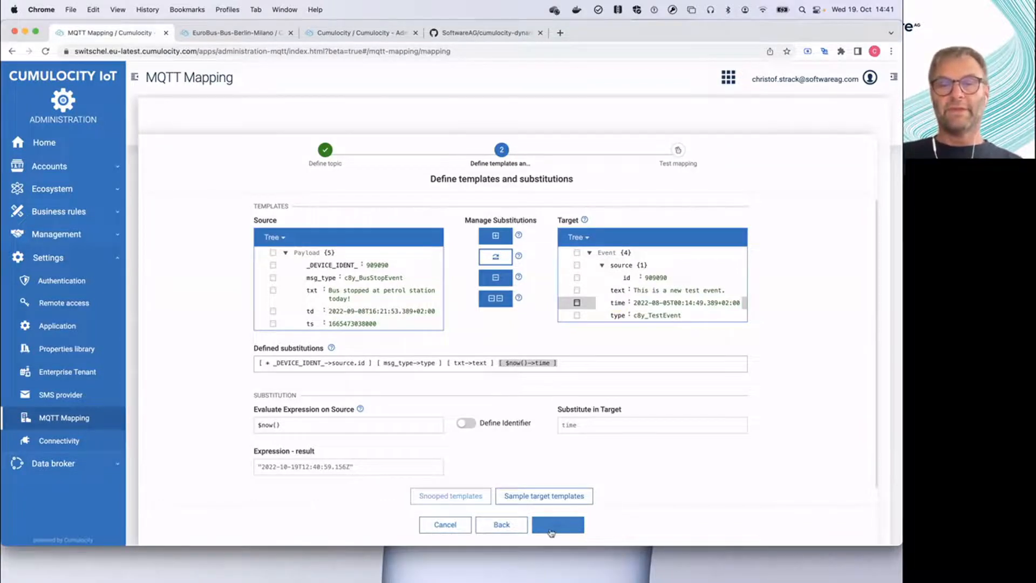
left_click(459, 497)
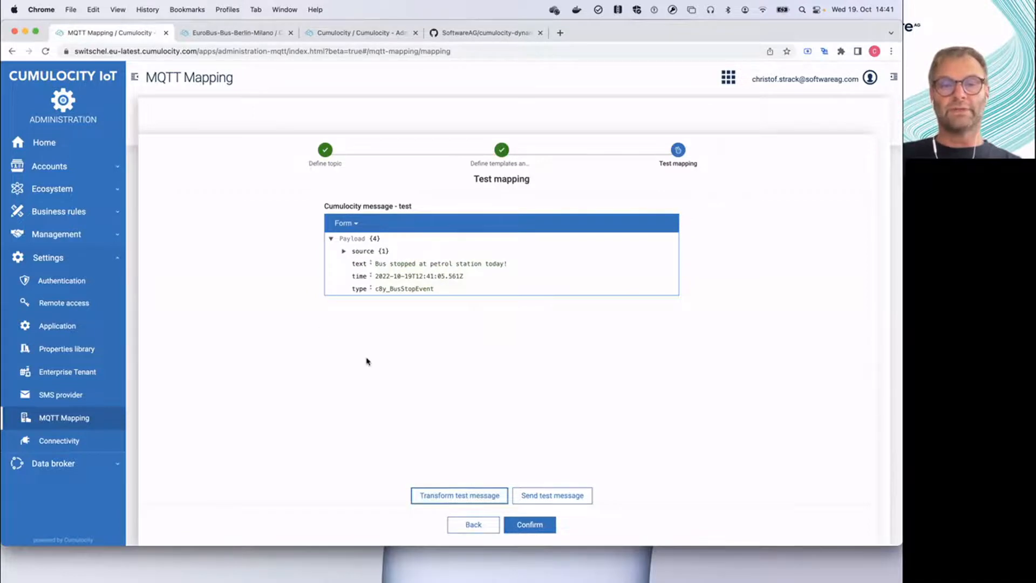
left_click(528, 531)
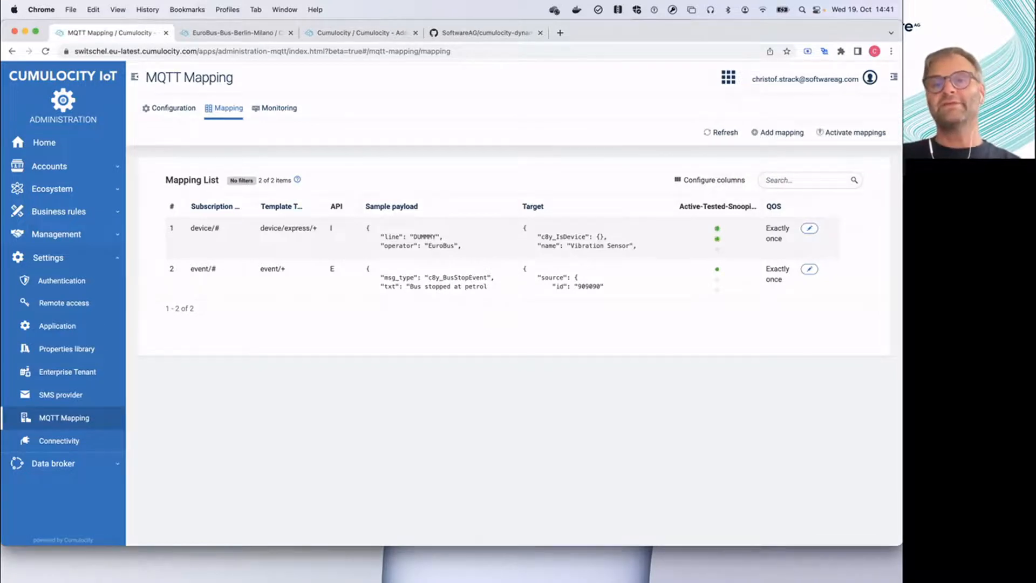
Switch to MQTTX and change the publish topic to event/berlin_01.
key("super+Tab")
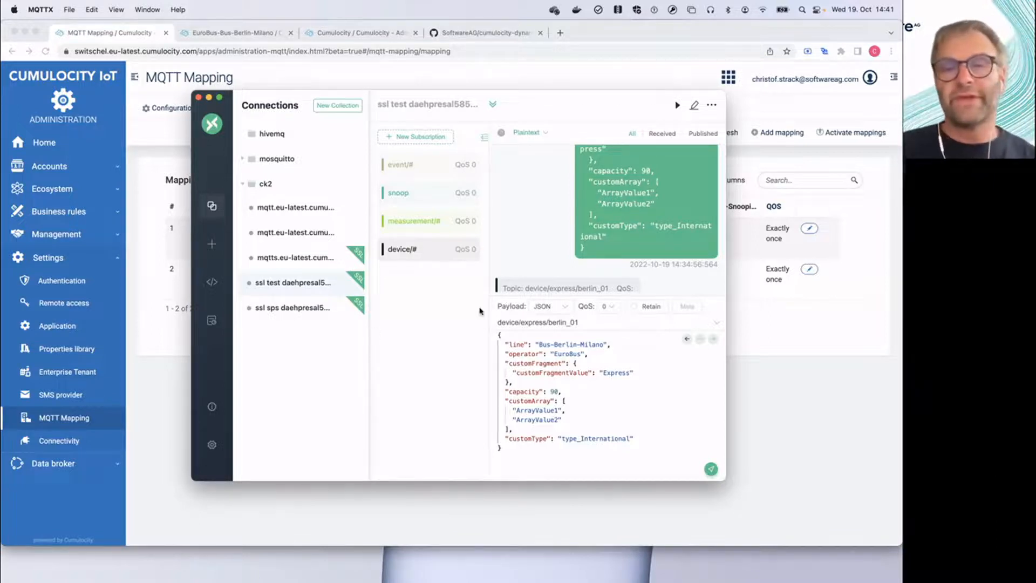
double_click(508, 322)
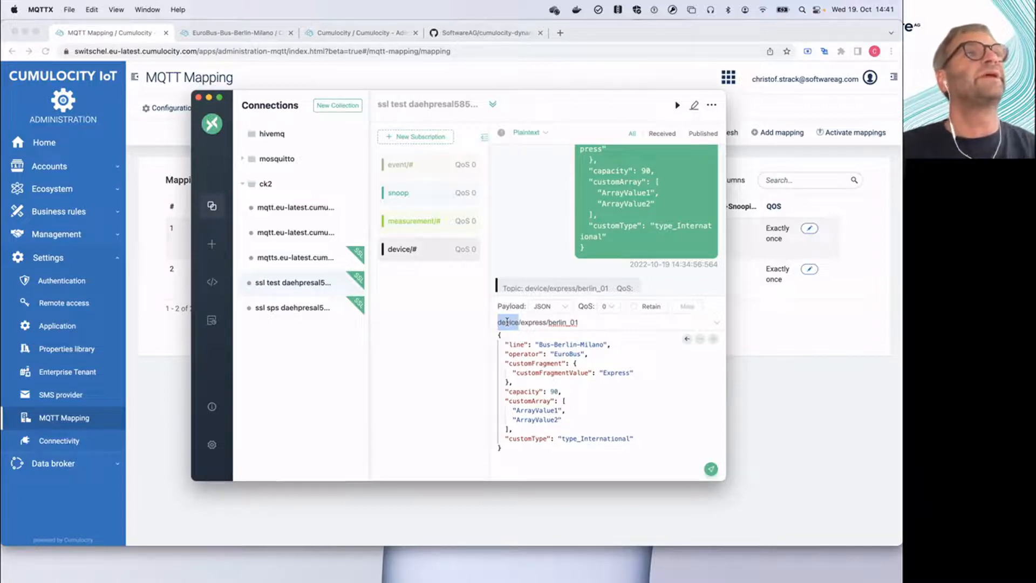
type("event")
double_click(532, 323)
key("BackSpace")
key("BackSpace")
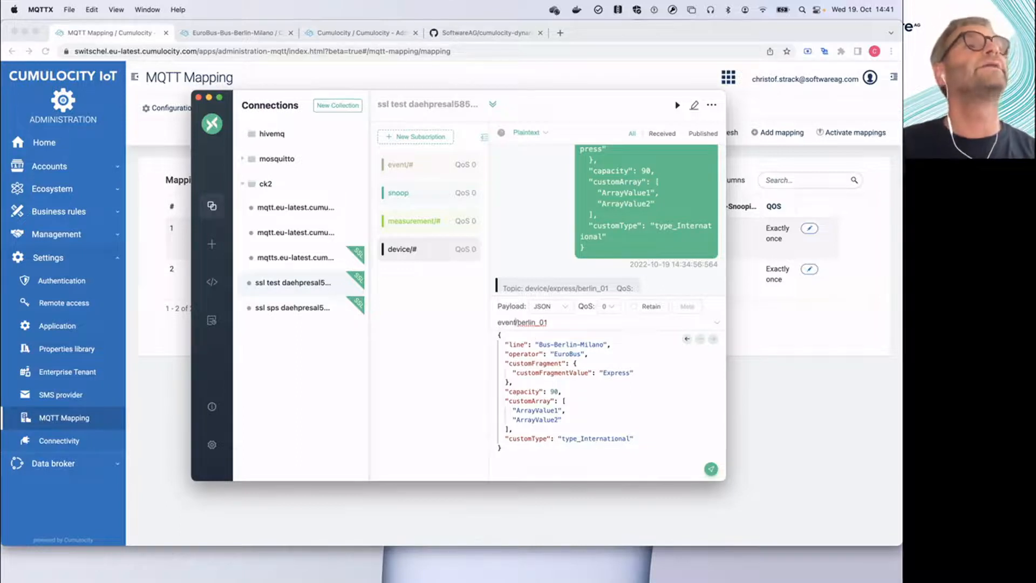
Replace the message payload with the copied c8y_BusStopEvent JSON and remove its td and ts fields.
key("super+Tab")
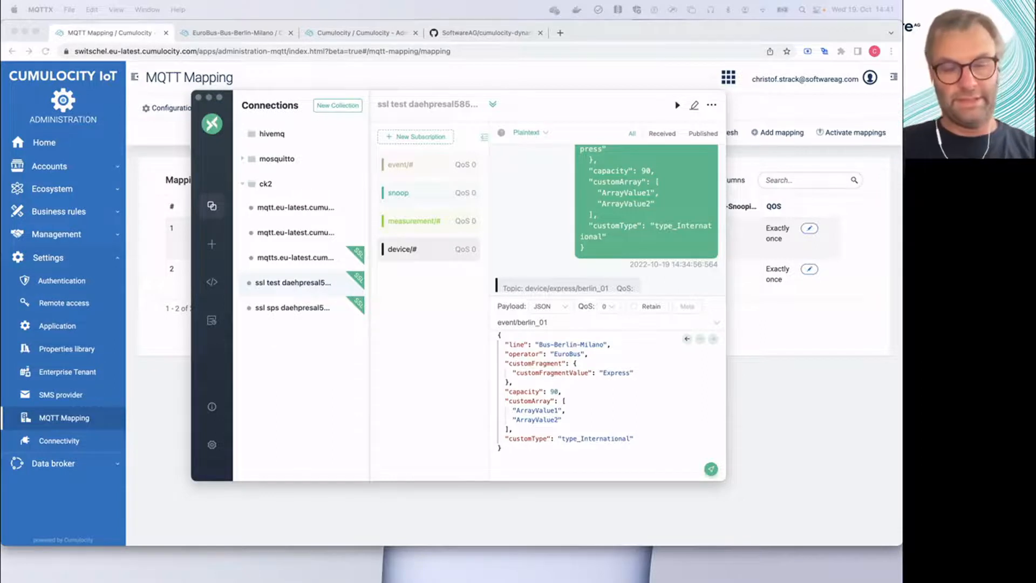
left_click(551, 453)
key("super+a")
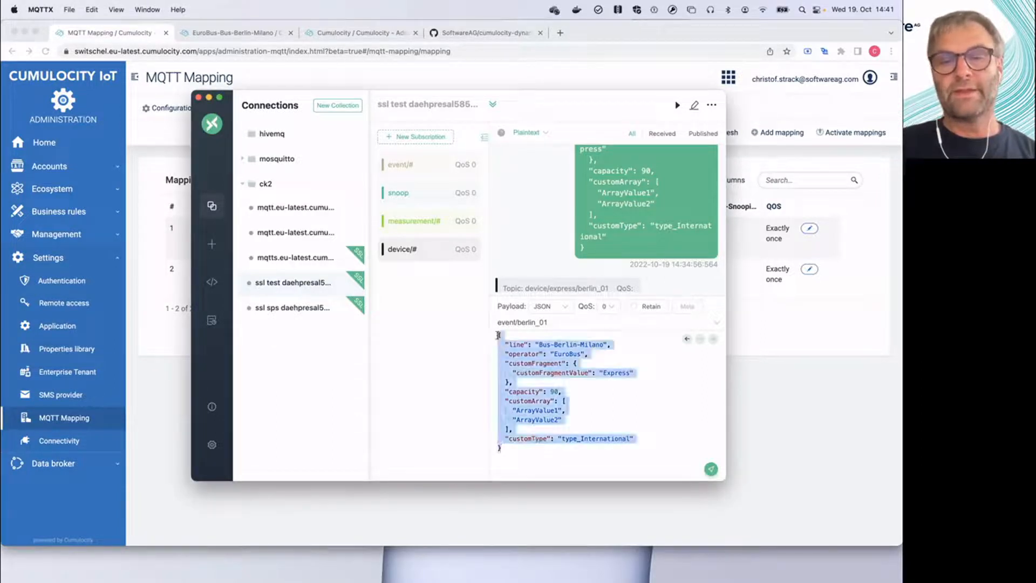
key("super+v")
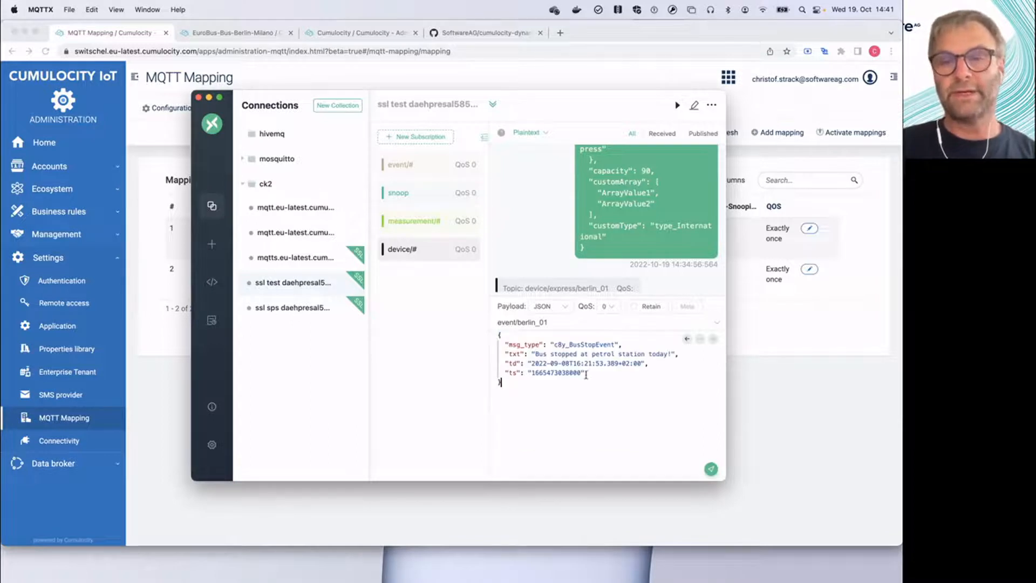
left_click_drag(585, 373, 498, 366)
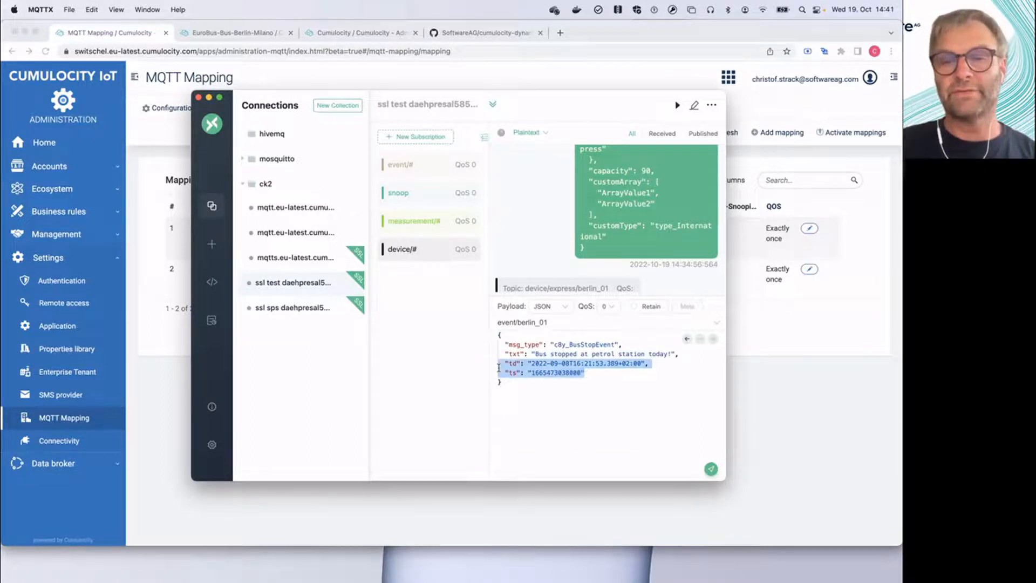
key("BackSpace")
key("BackSpace")
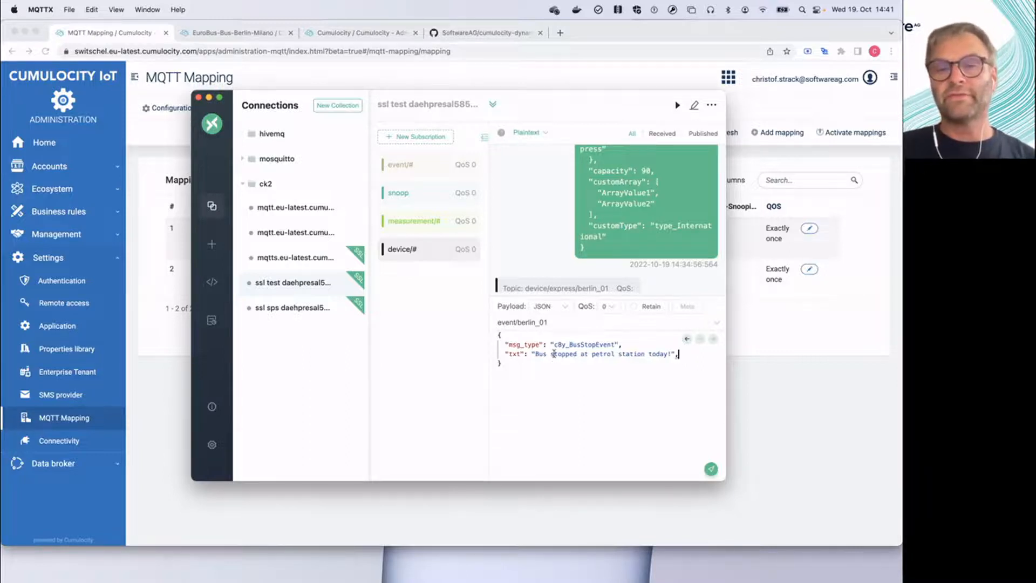
Change the payload's txt to "Bus stopped twice at petrol station yesterday!" and remove the trailing comma.
left_click(580, 355)
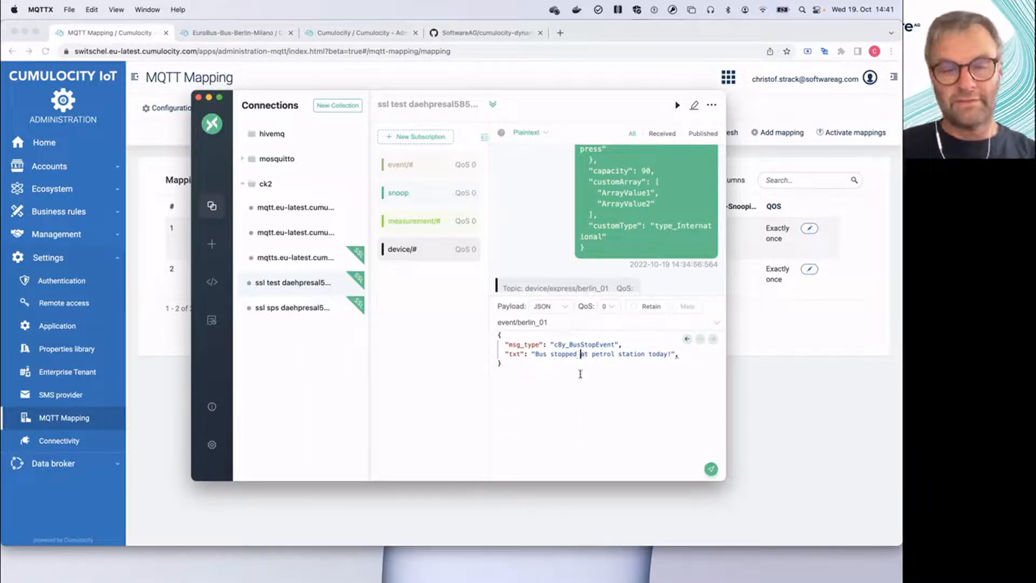
type("twice")
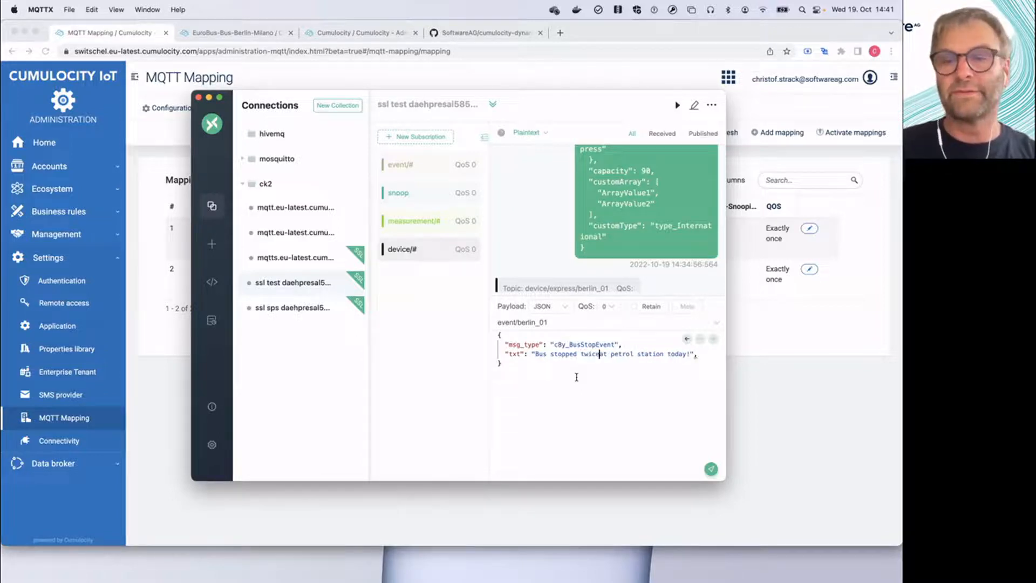
double_click(685, 355)
type("yesterday")
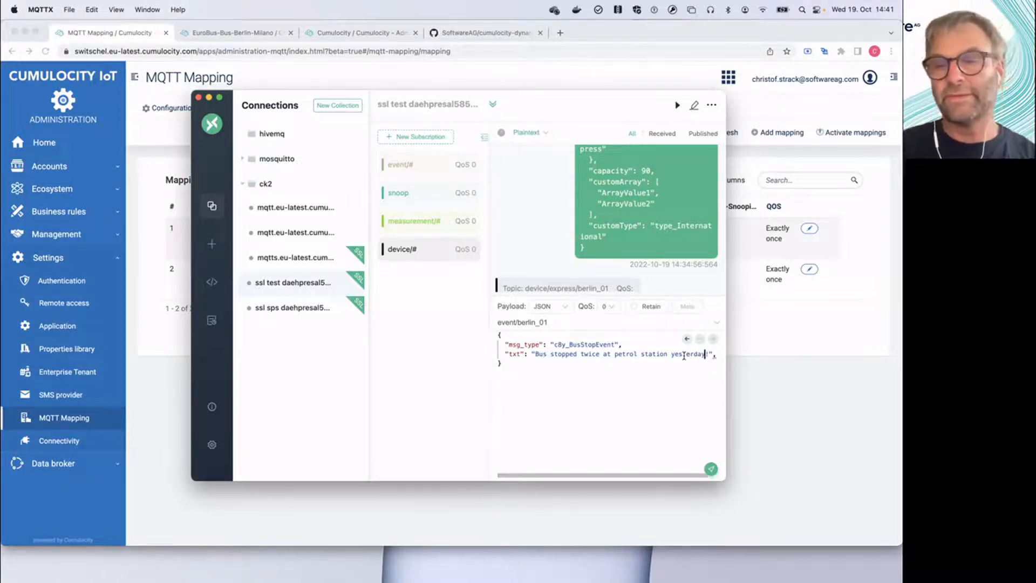
left_click(714, 356)
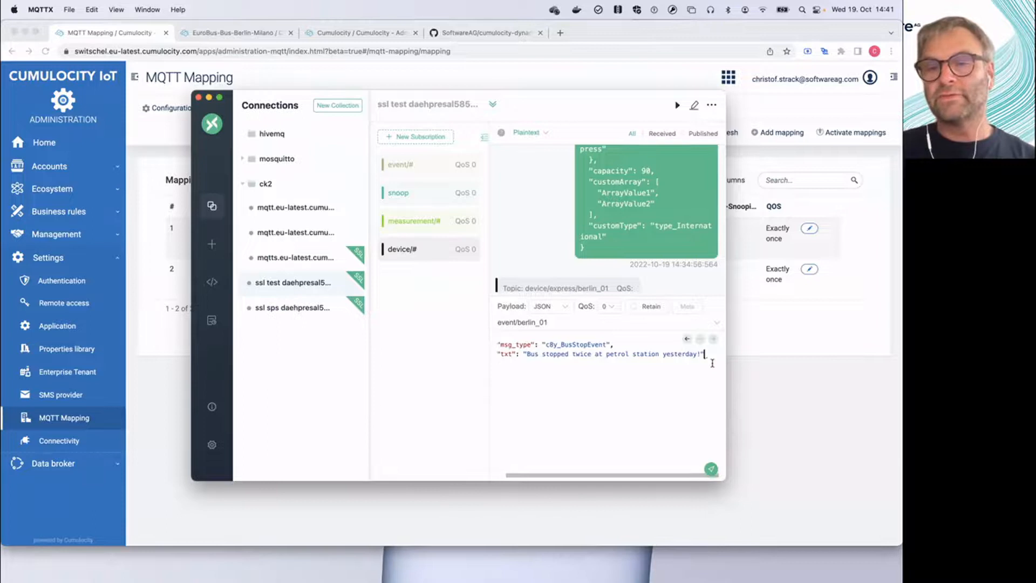
scroll(655, 392, "left", 1)
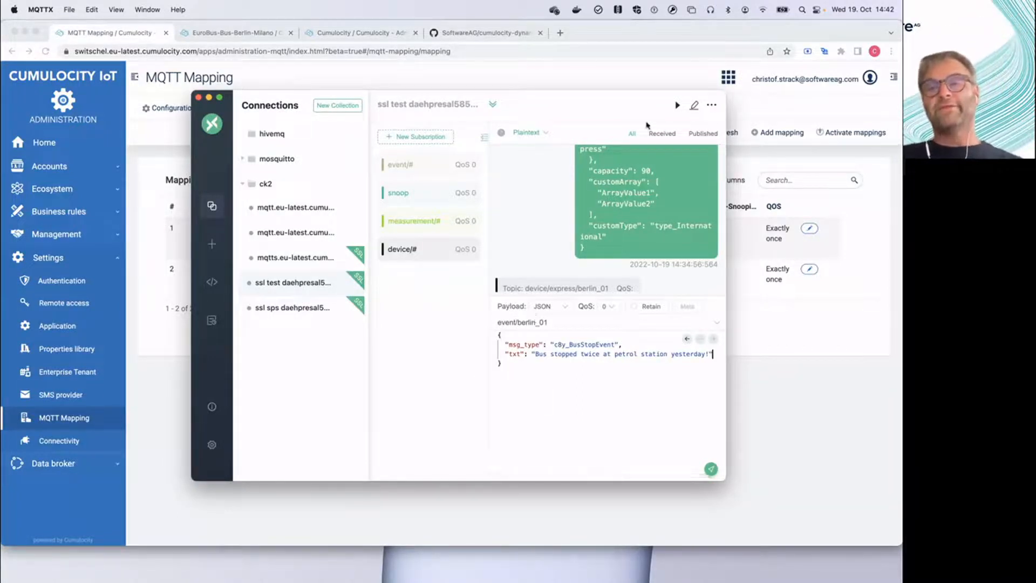
Connect to the broker, publish the bus stop message to event/berlin_01 and return to the Cumulocity browser window.
left_click(678, 105)
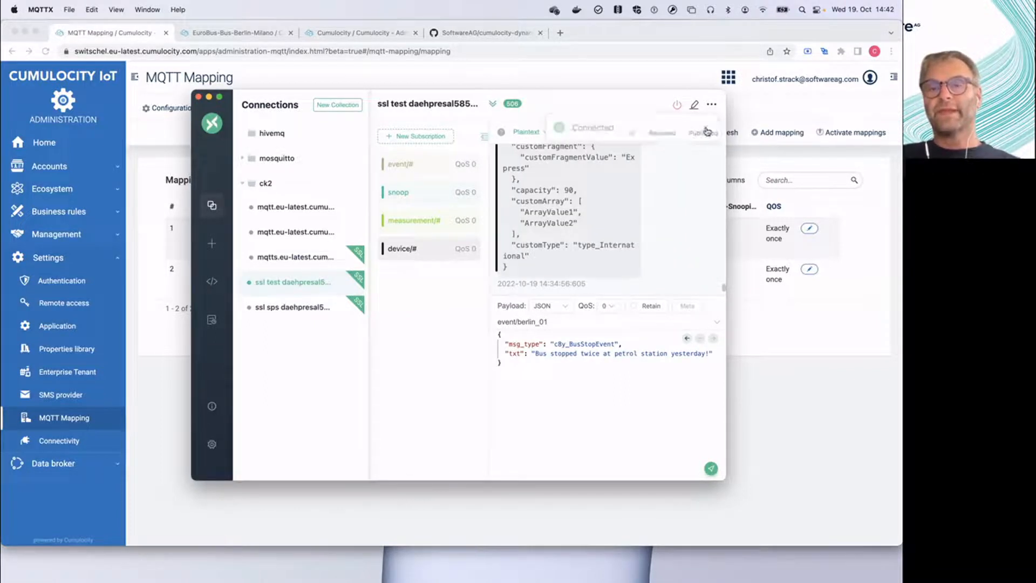
left_click(711, 471)
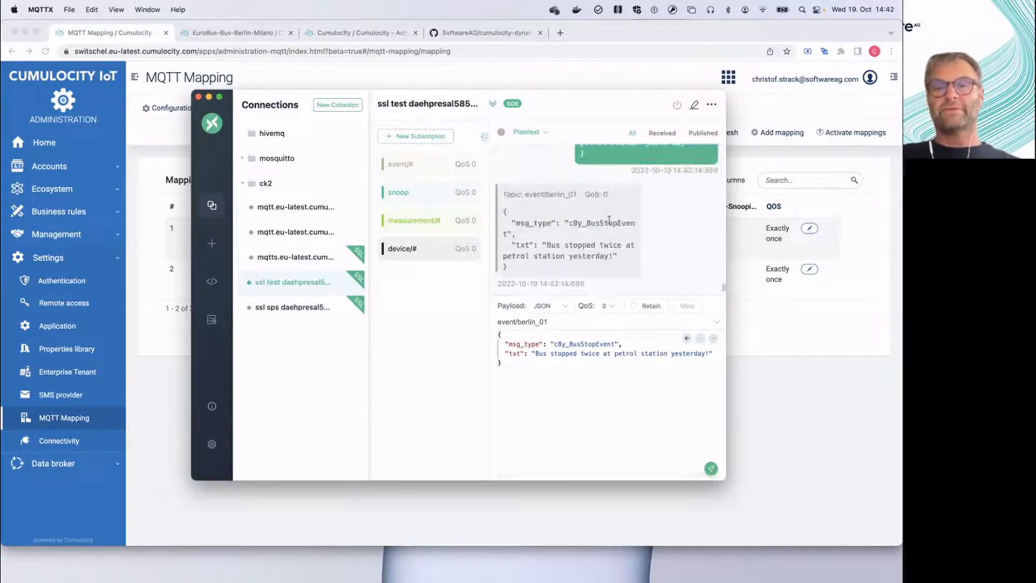
left_click(547, 509)
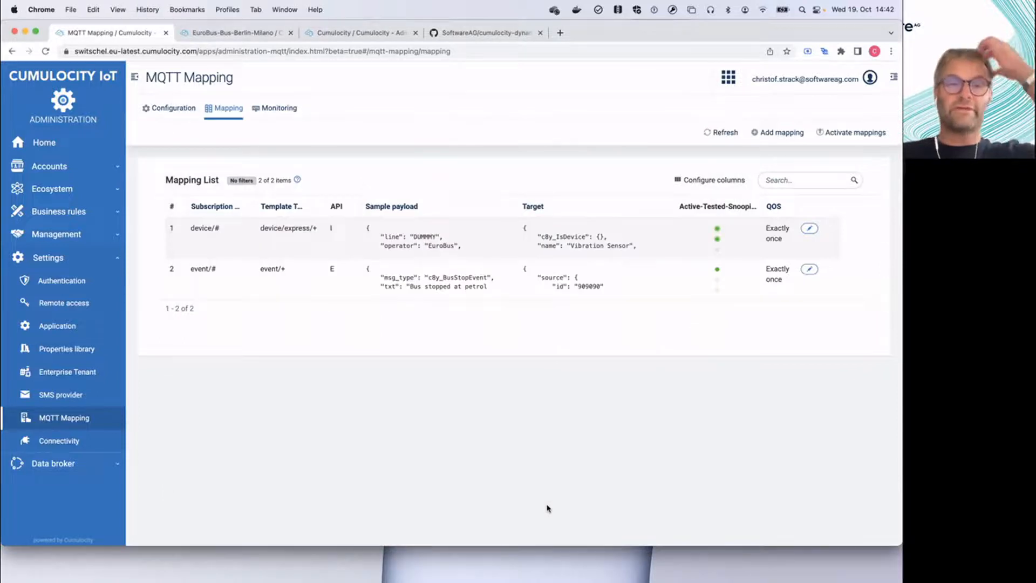
Refresh the mapping monitoring statistics and look at the mapping service's logs and the EuroBus-Bus-Berlin-Milano device page.
left_click(277, 112)
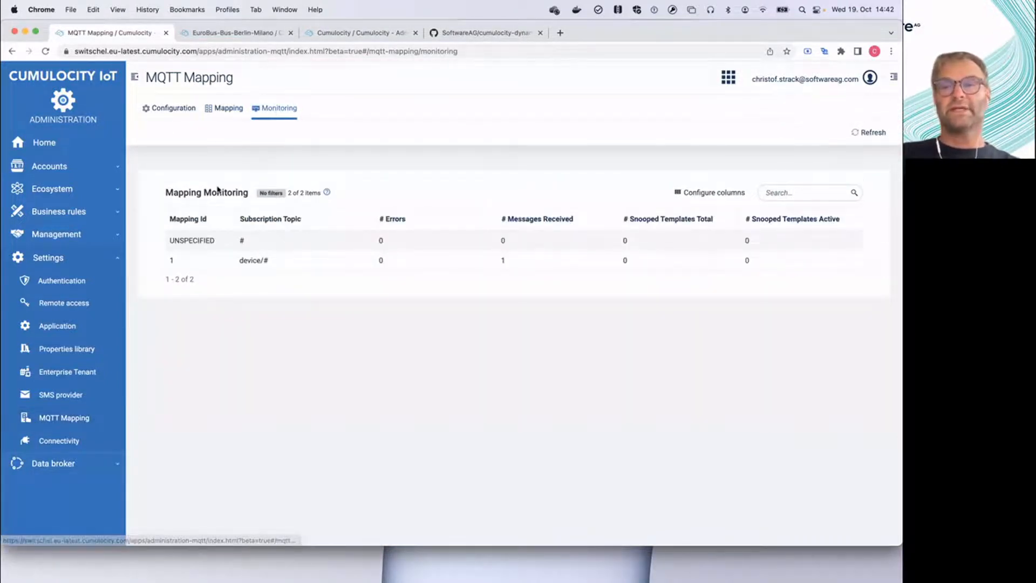
left_click(880, 132)
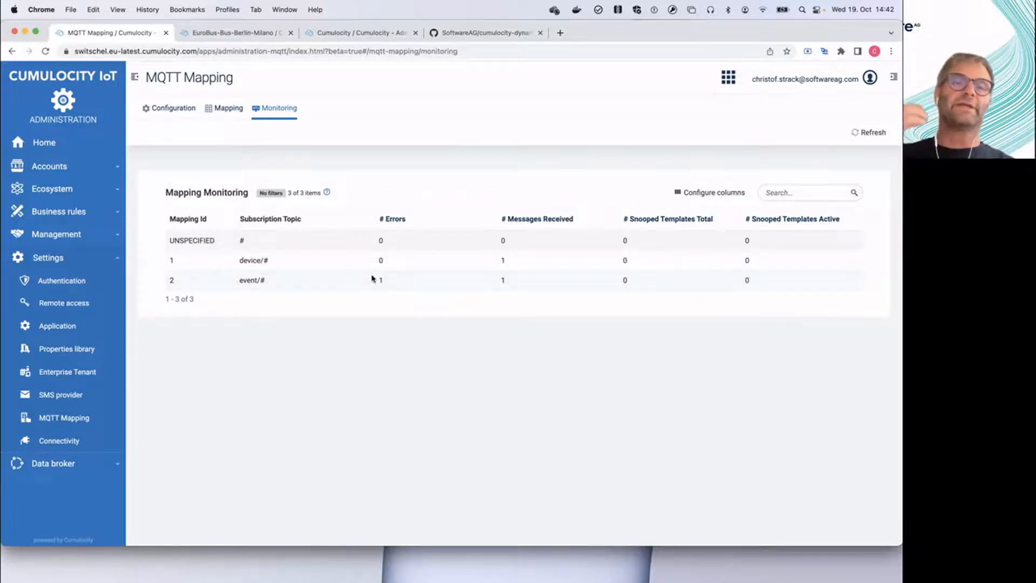
left_click(327, 36)
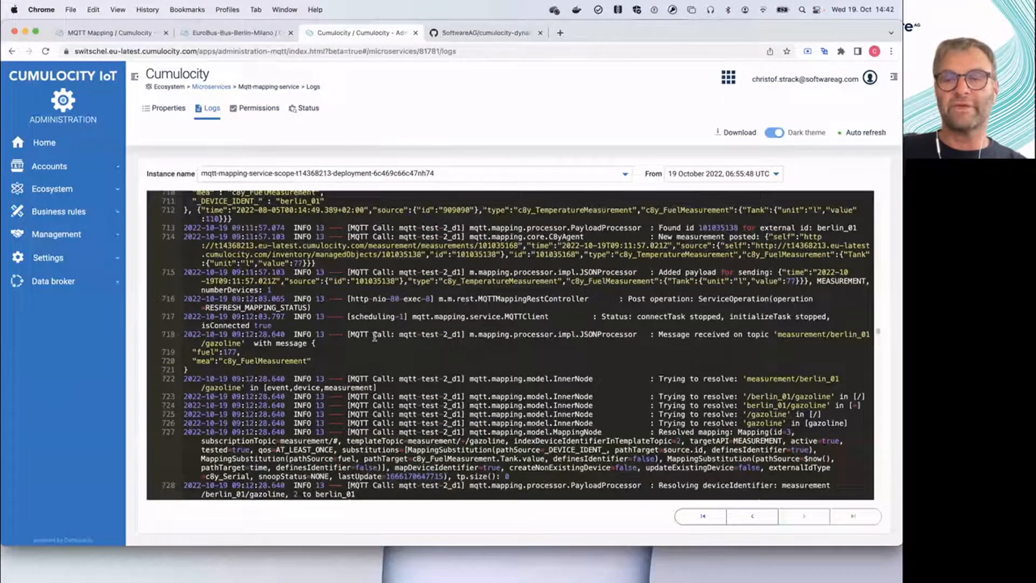
left_click(210, 33)
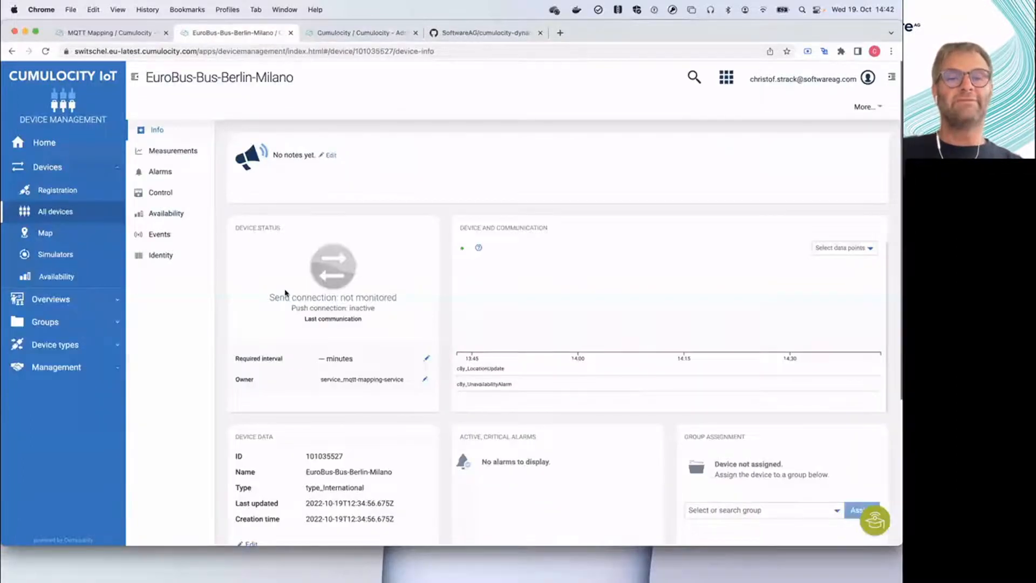
left_click(100, 34)
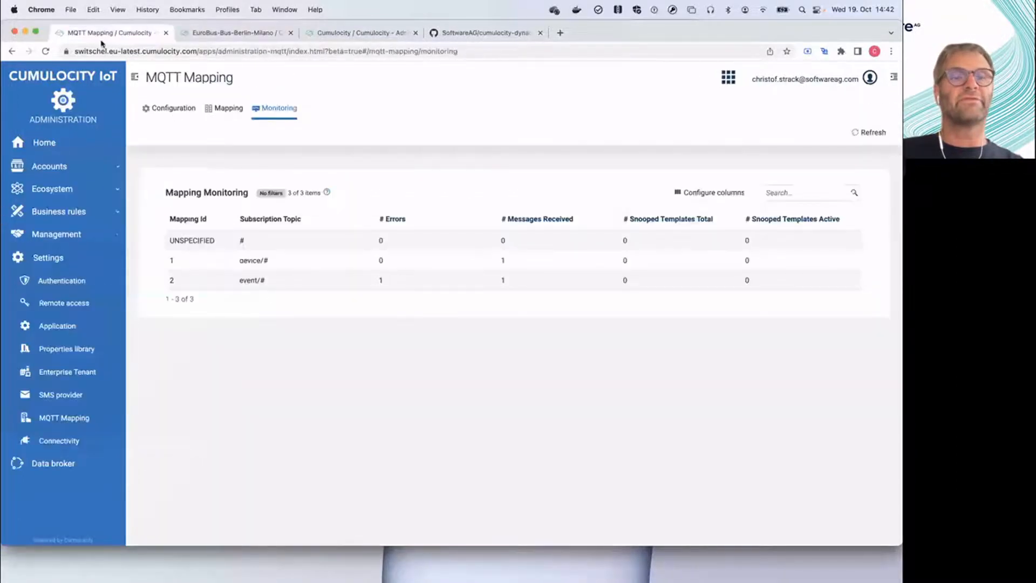
Reopen the event/# mapping, check its topic settings and each of its substitutions, and leave without saving.
left_click(228, 110)
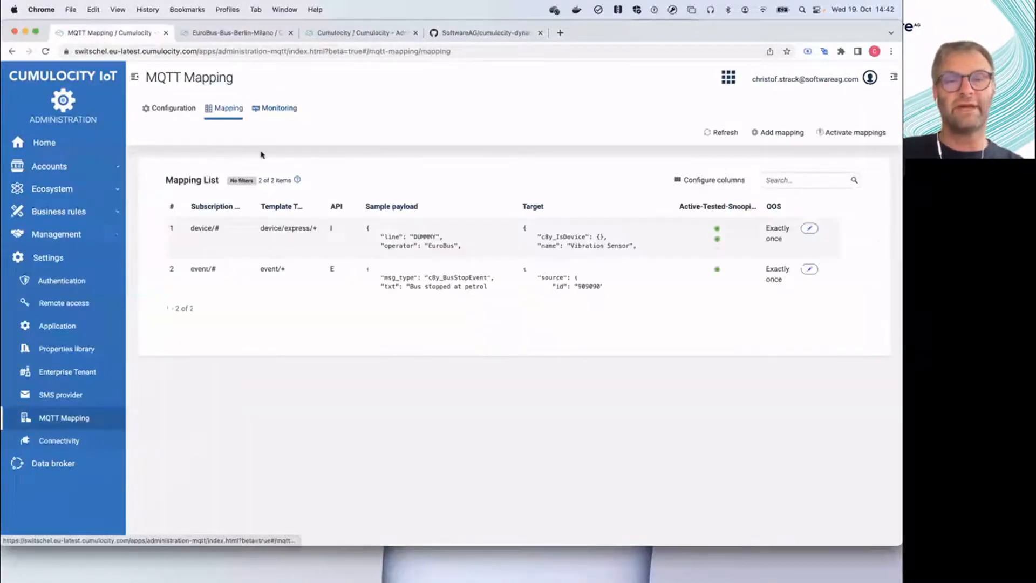
left_click(811, 274)
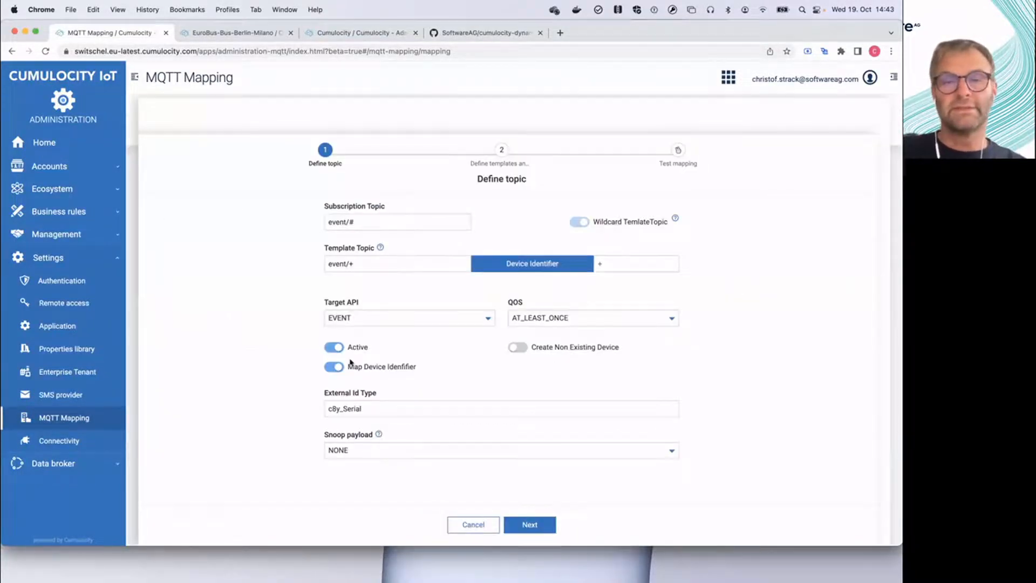
left_click(522, 526)
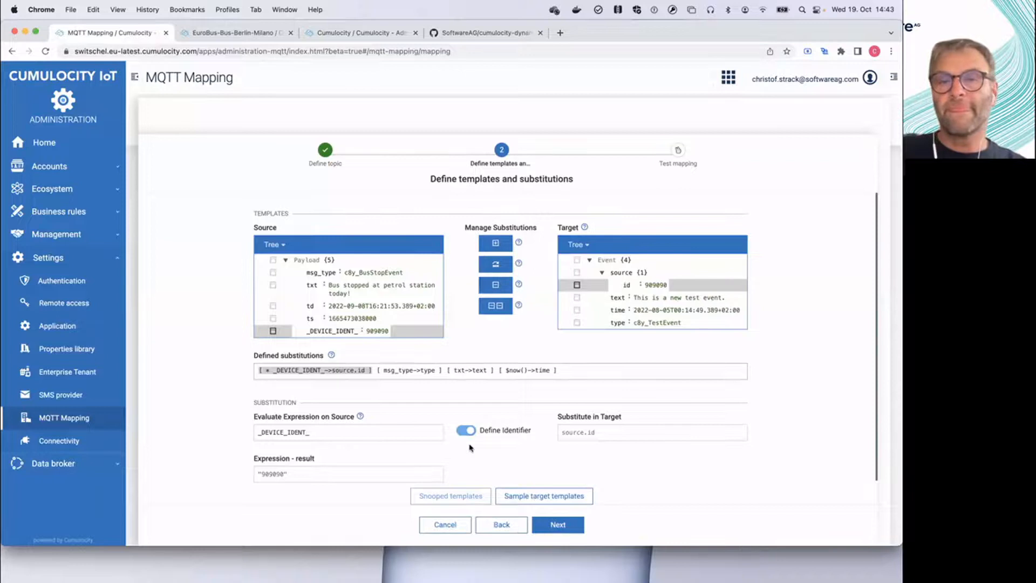
left_click(495, 264)
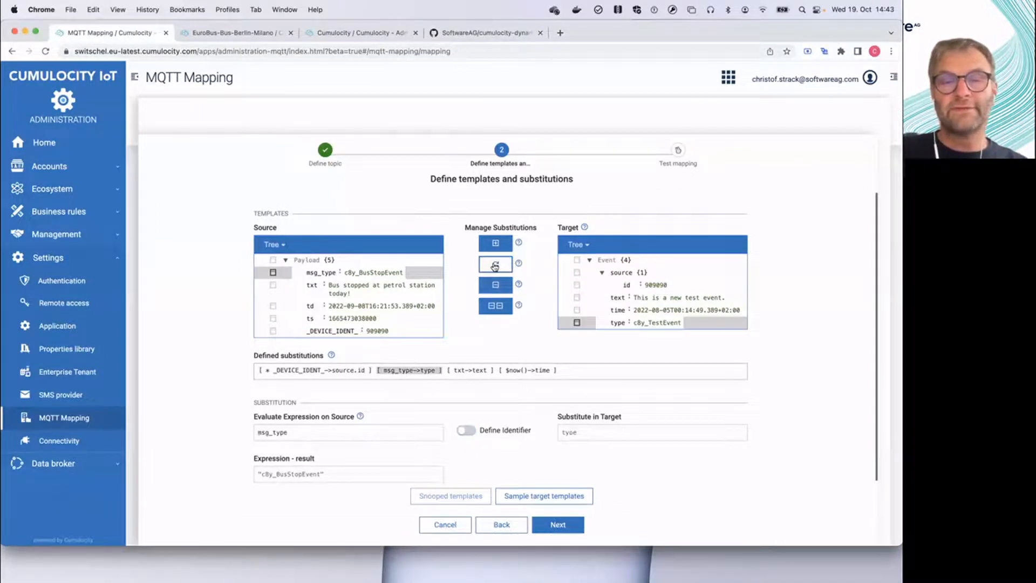
left_click(495, 264)
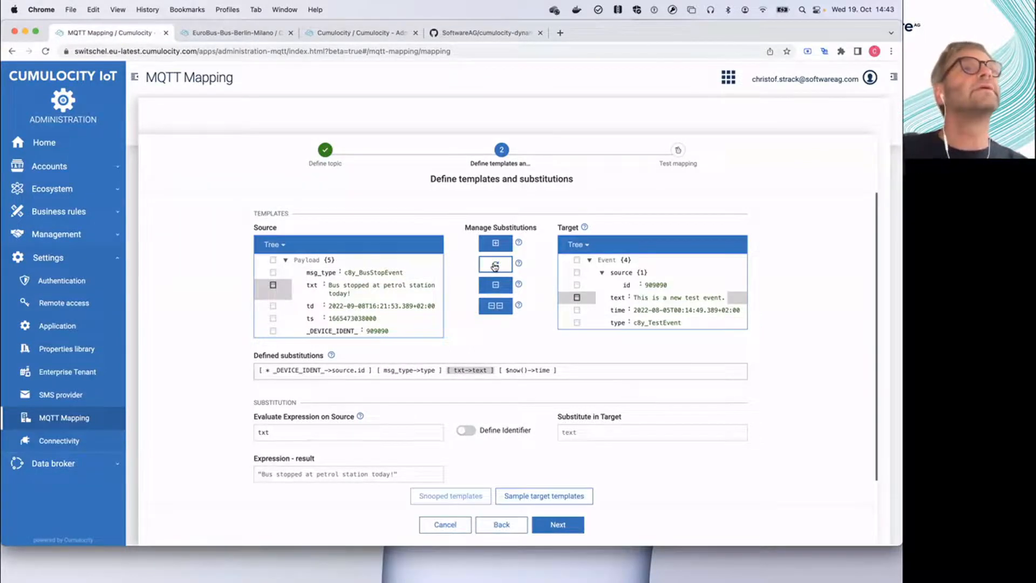
left_click(494, 265)
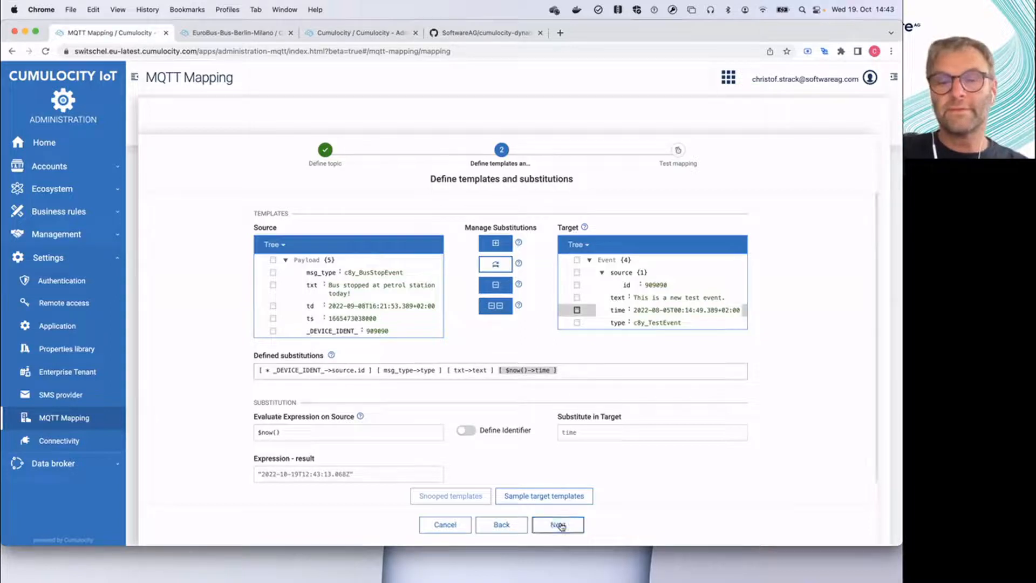
left_click(446, 526)
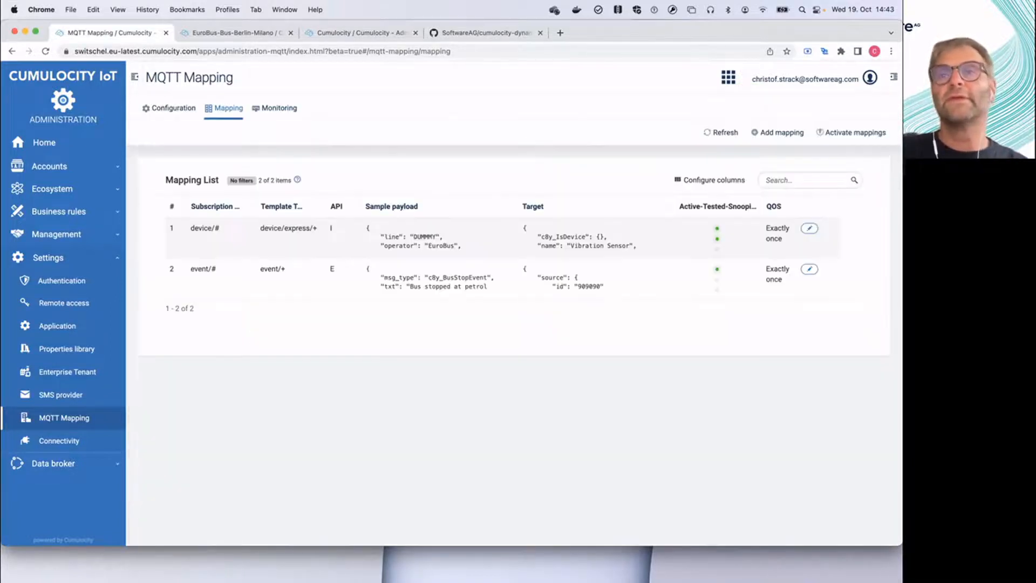
Examine the newest entries in the mqtt-mapping-service logs for the processing of the message sent to event/berlin_01.
key("super+Tab")
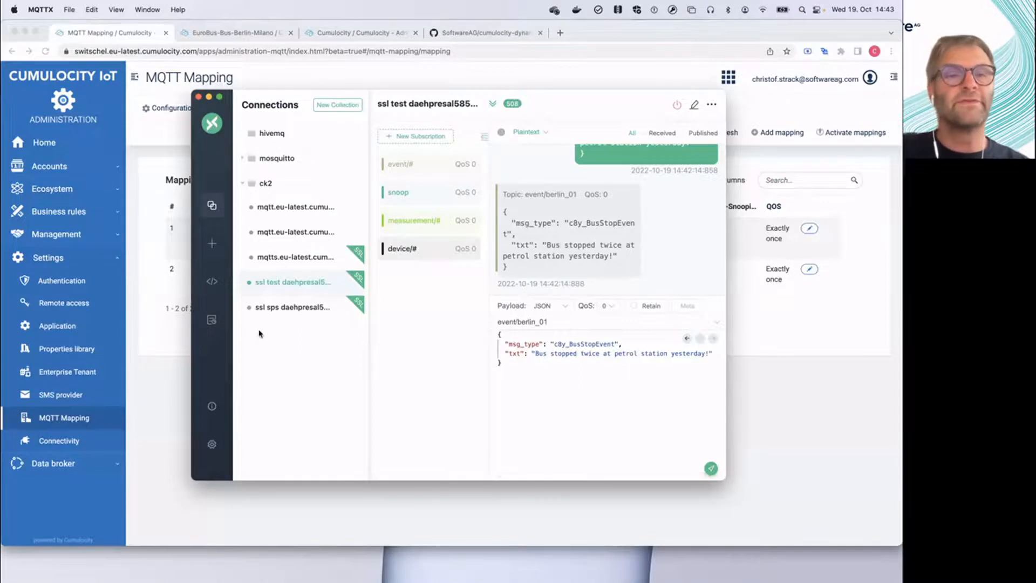
key("super+Tab")
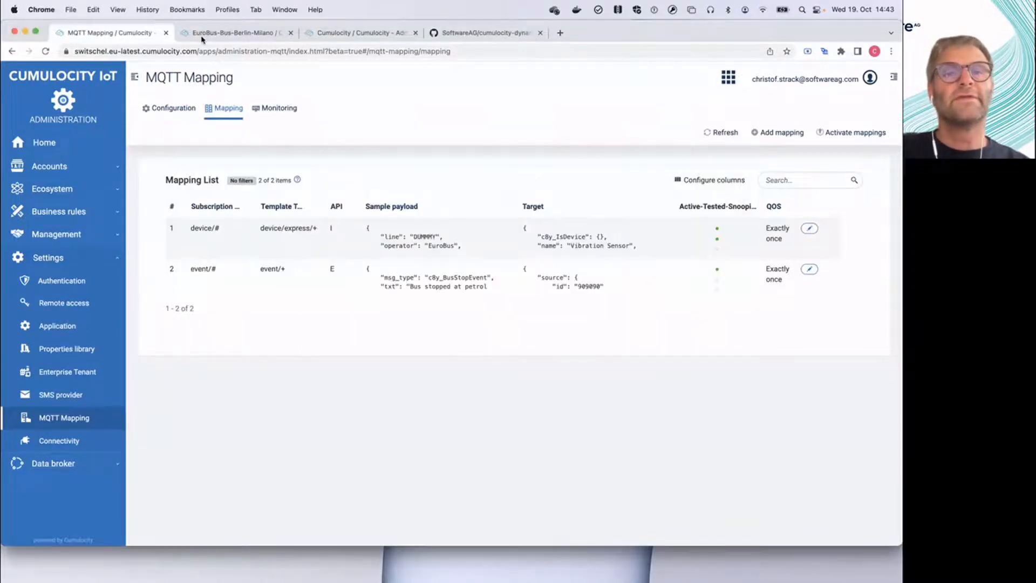
left_click(346, 31)
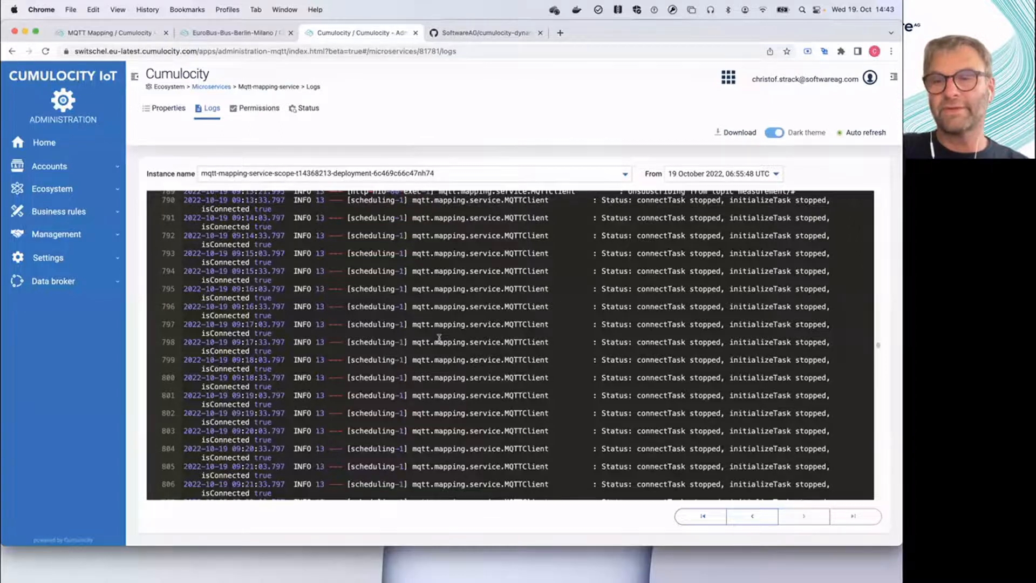
scroll(439, 338, "down", 20)
scroll(473, 369, "down", 5)
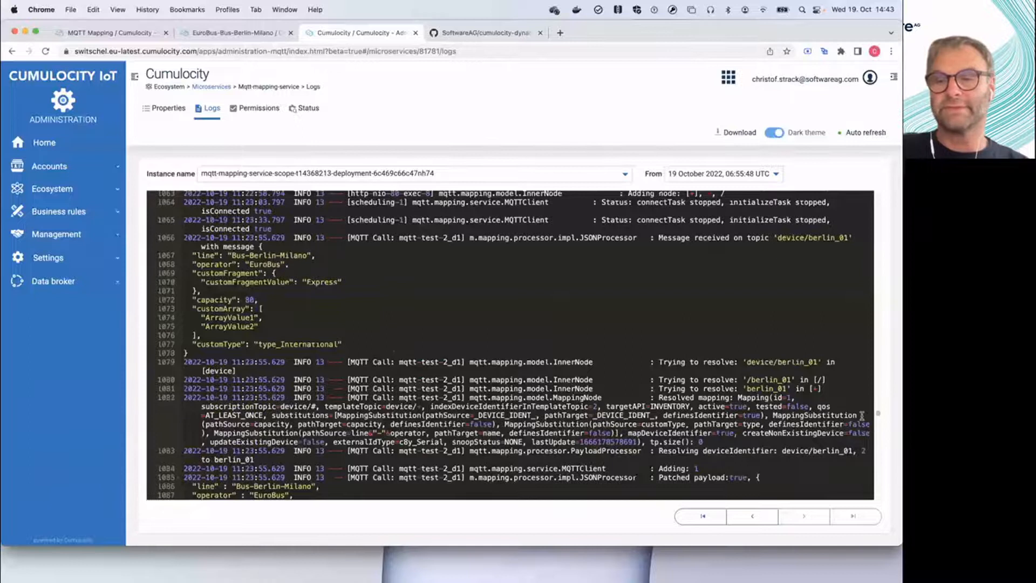
scroll(862, 415, "down", 15)
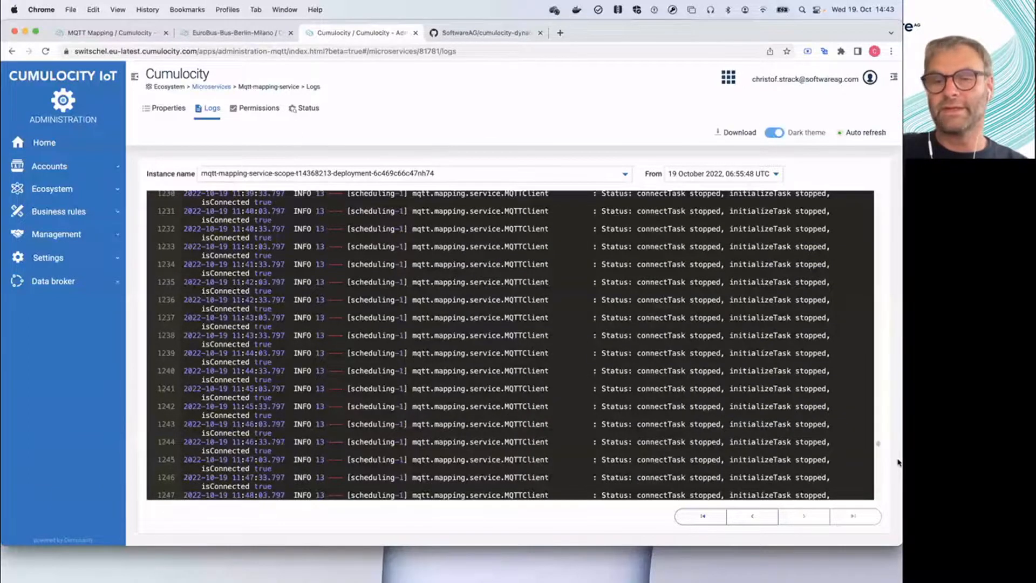
left_click_drag(879, 444, 881, 516)
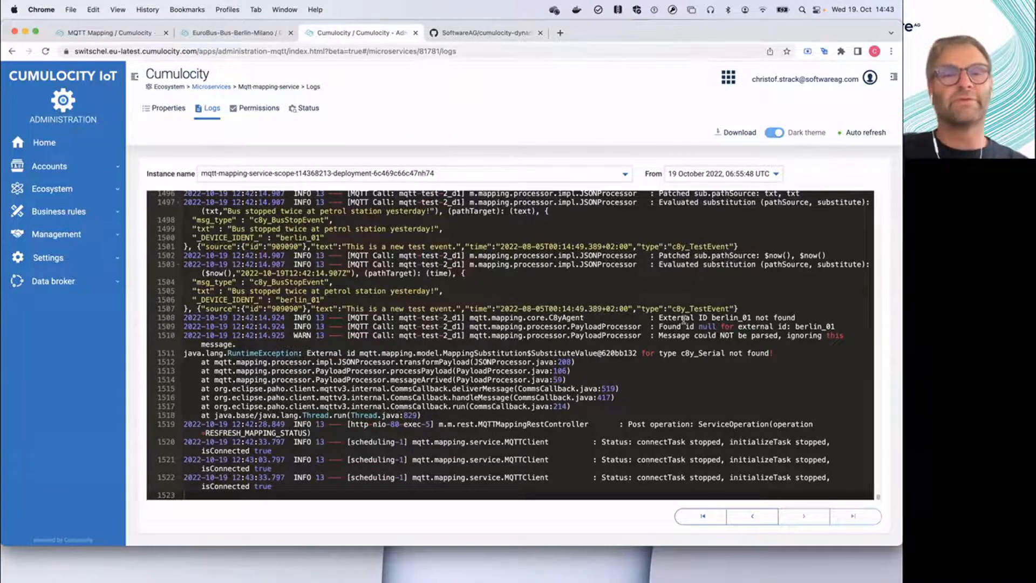
Check the external ID in the identity details of the EuroBus-Bus-Berlin-Milano device.
left_click(189, 38)
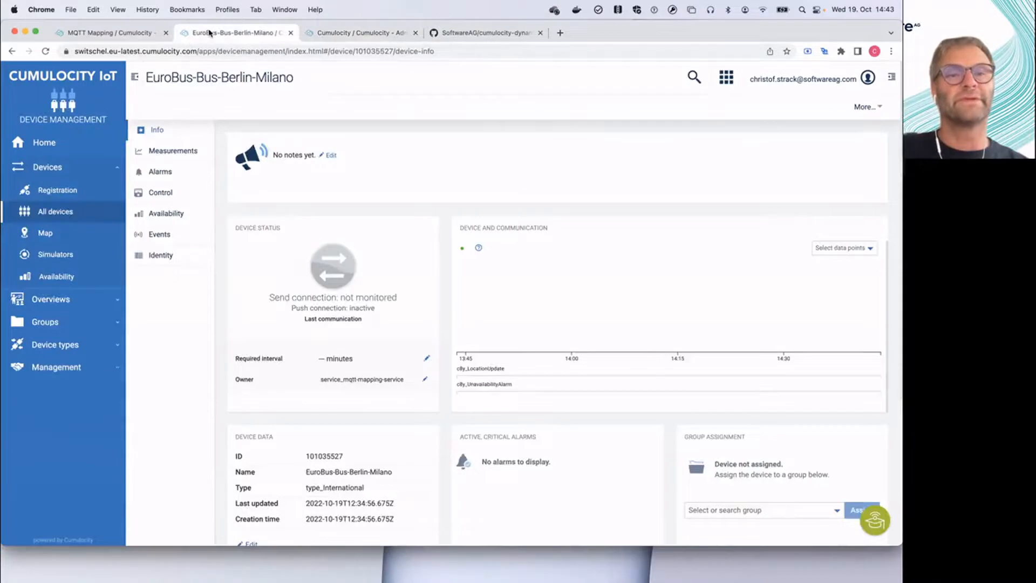
left_click(161, 261)
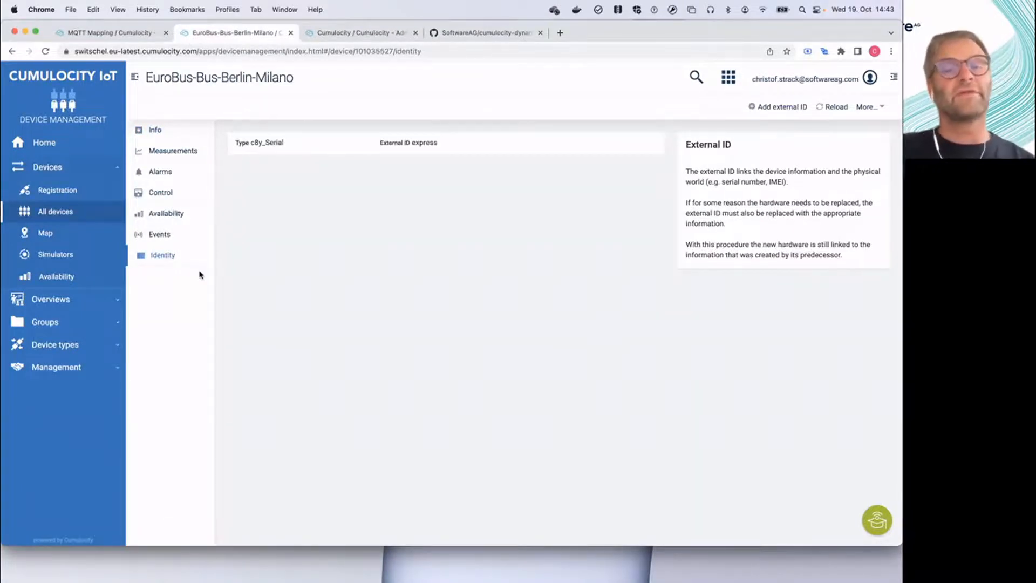
double_click(420, 144)
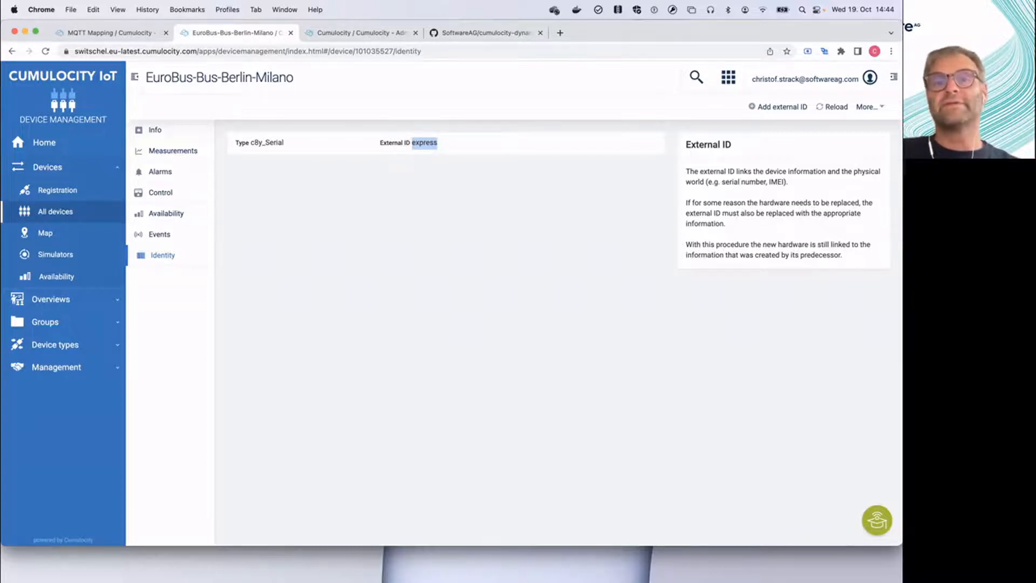
Switch to MQTTX, change the publish topic to event/express, send the bus stop message and return to the Cumulocity browser window.
key("super+Tab")
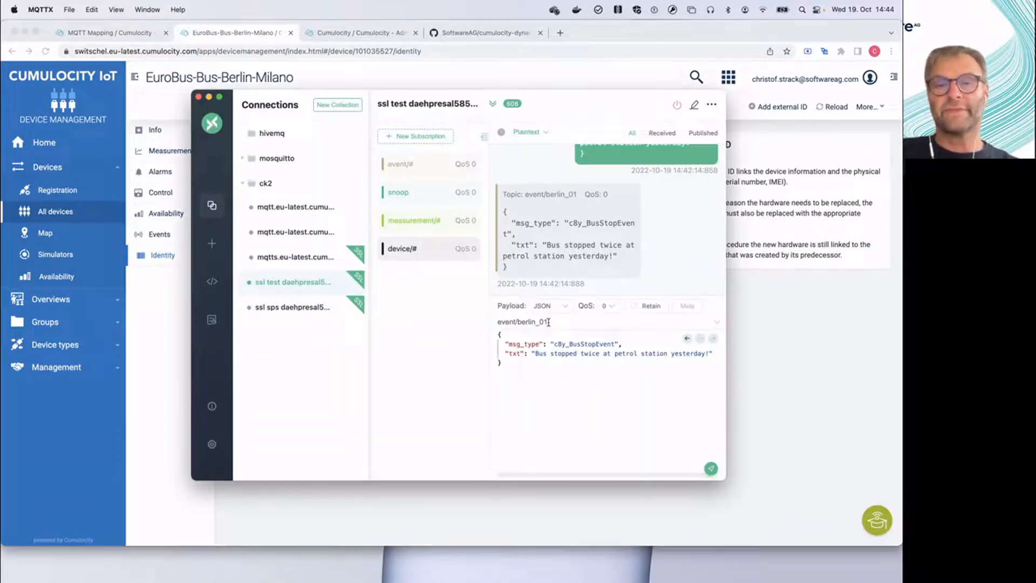
key("BackSpace")
key("BackSpace")
key("BackSpace")
key("BackSpace")
key("BackSpace")
key("BackSpace")
key("BackSpace")
key("BackSpace")
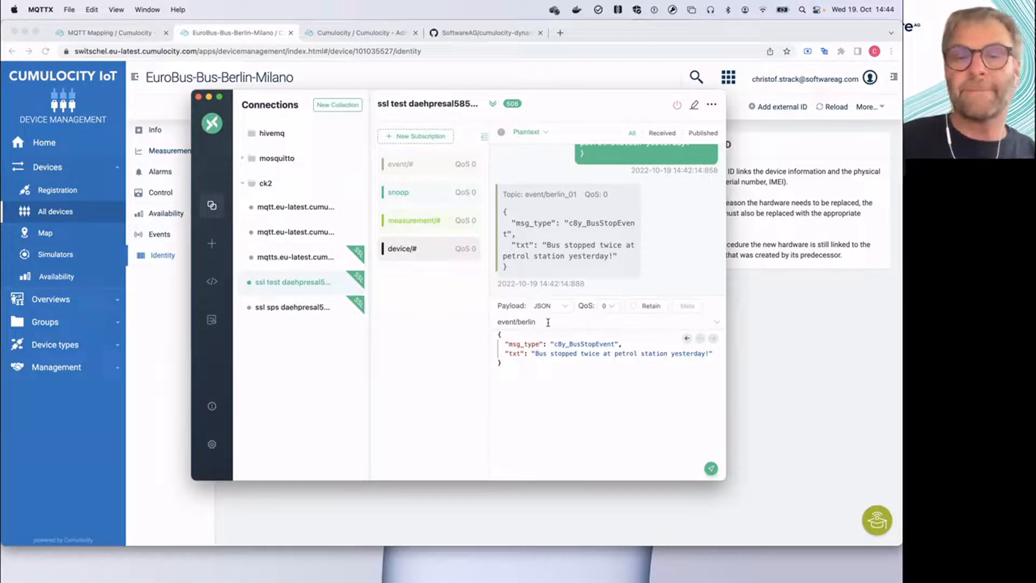
key("BackSpace")
type("express")
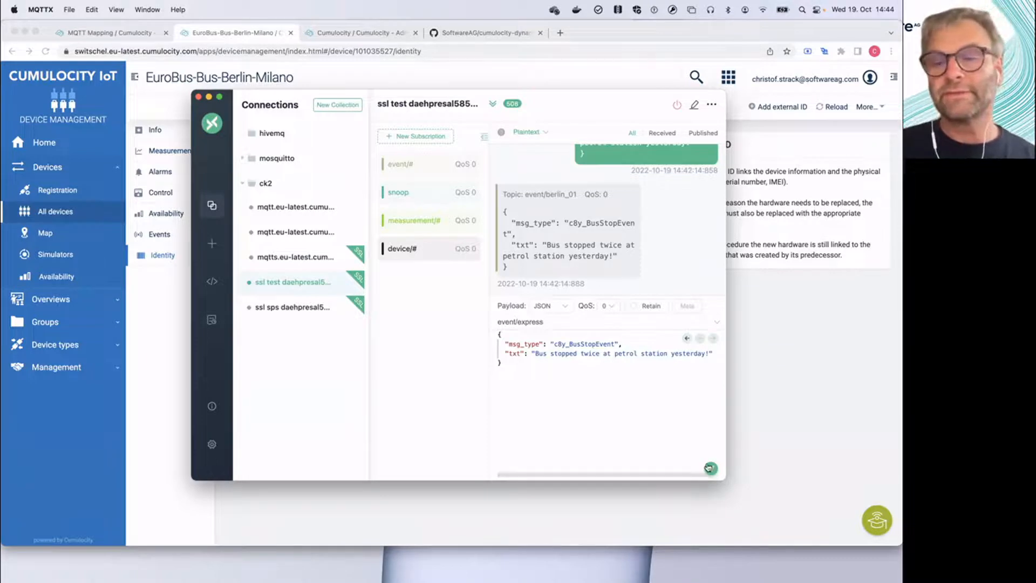
left_click(710, 469)
left_click(588, 523)
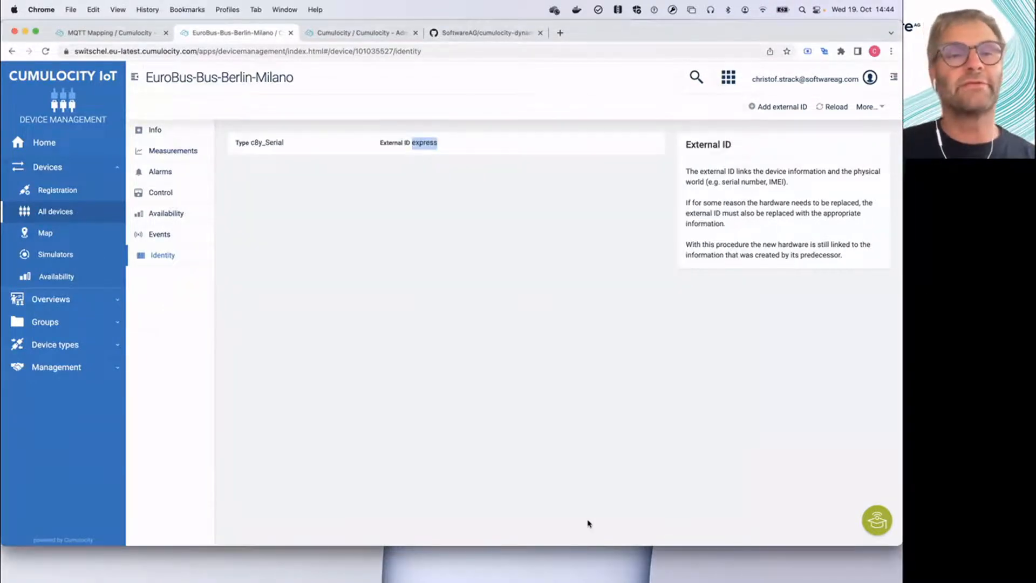
Refresh the mapping monitoring statistics on the MQTT Mapping page.
left_click(132, 34)
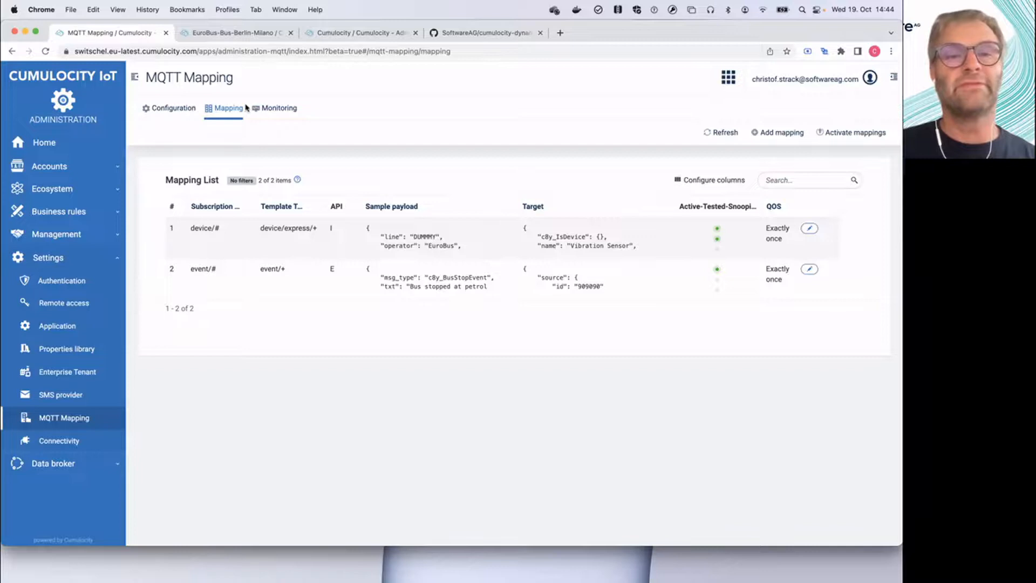
left_click(270, 112)
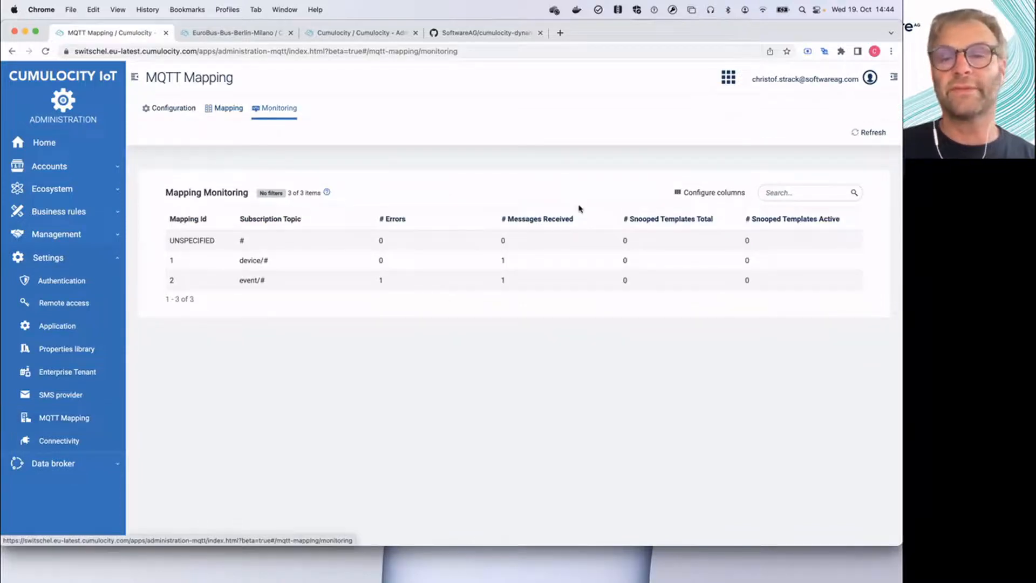
left_click(873, 134)
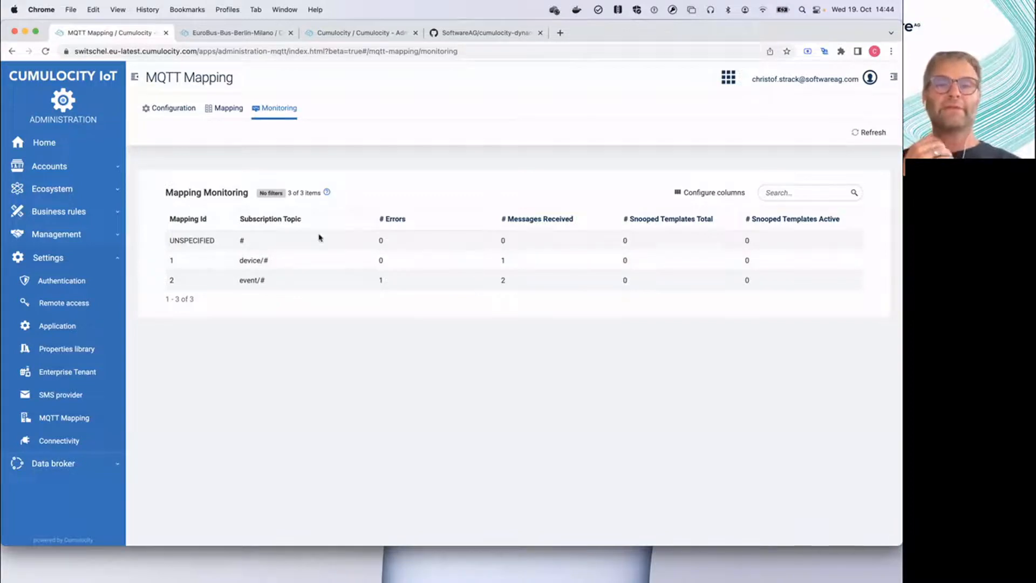
Review the events and external ID of the EuroBus-Bus-Berlin-Milano device and return to the MQTT Mapping page.
left_click(227, 37)
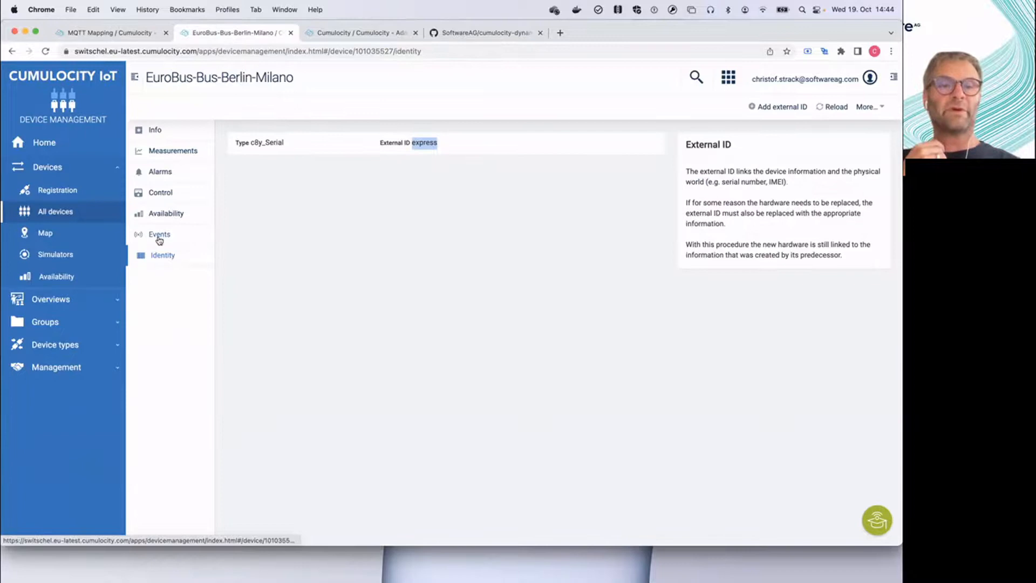
left_click(158, 234)
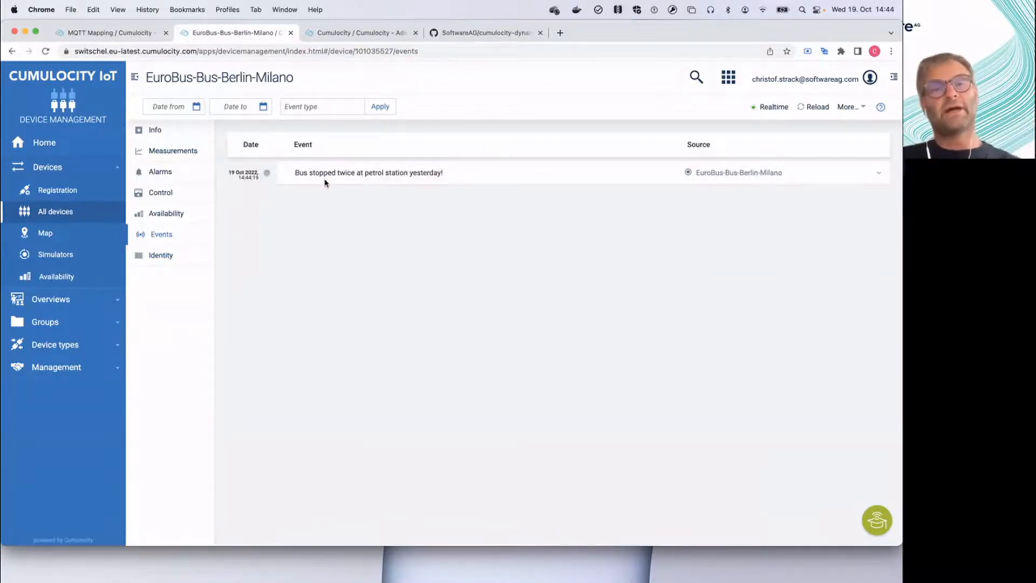
left_click(165, 258)
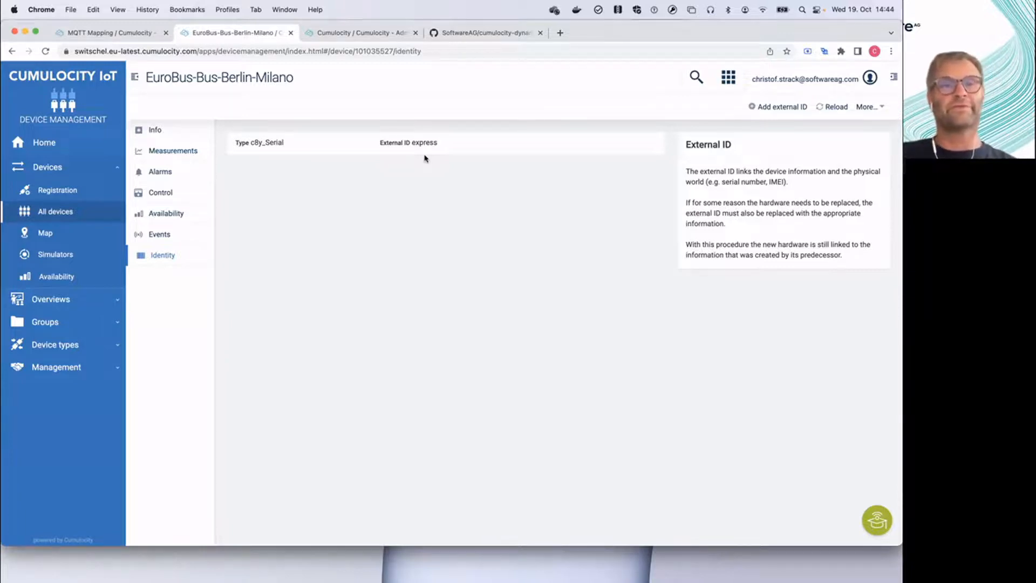
left_click(90, 31)
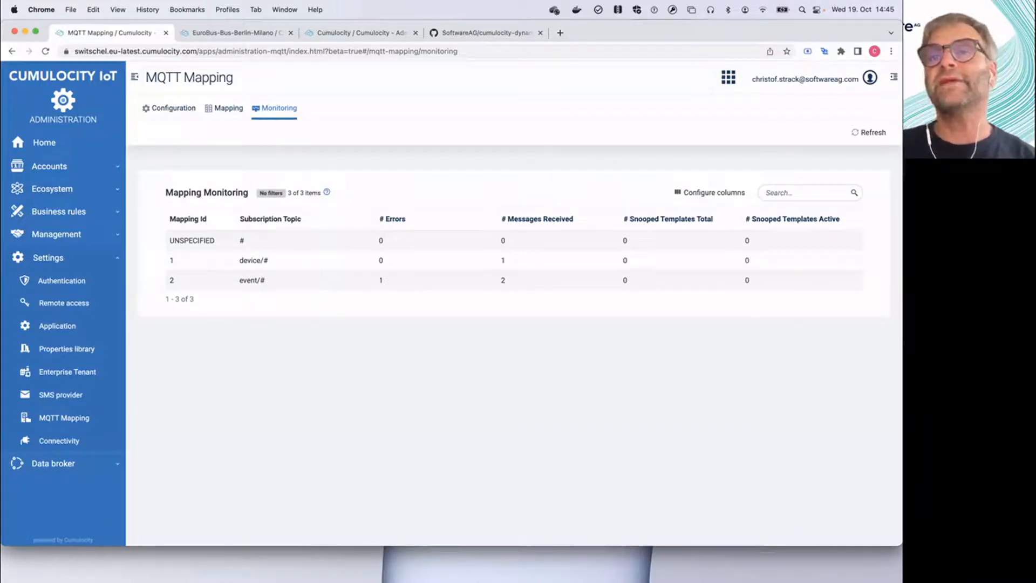
key("super+Tab")
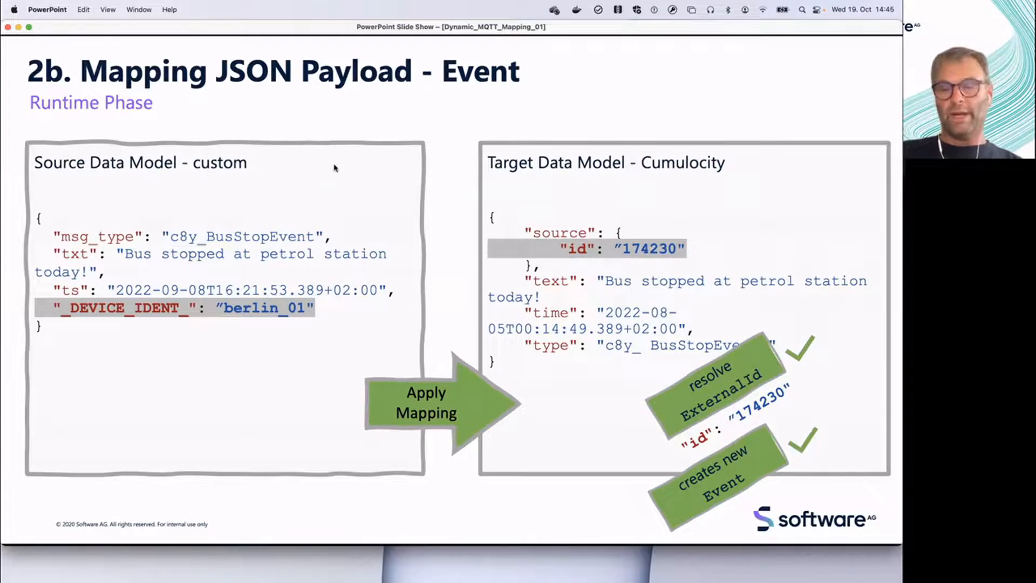
key("Right")
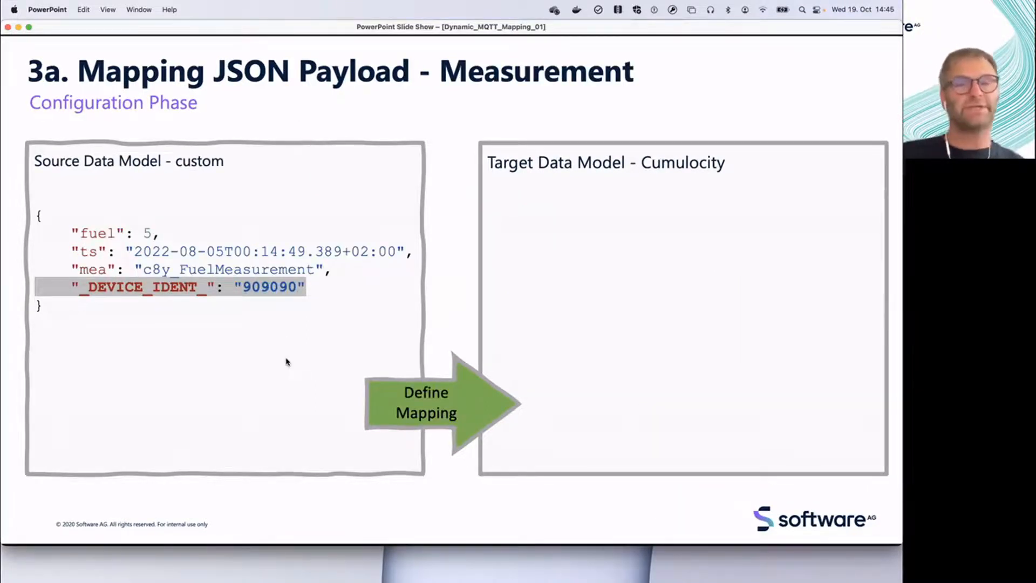
key("Right")
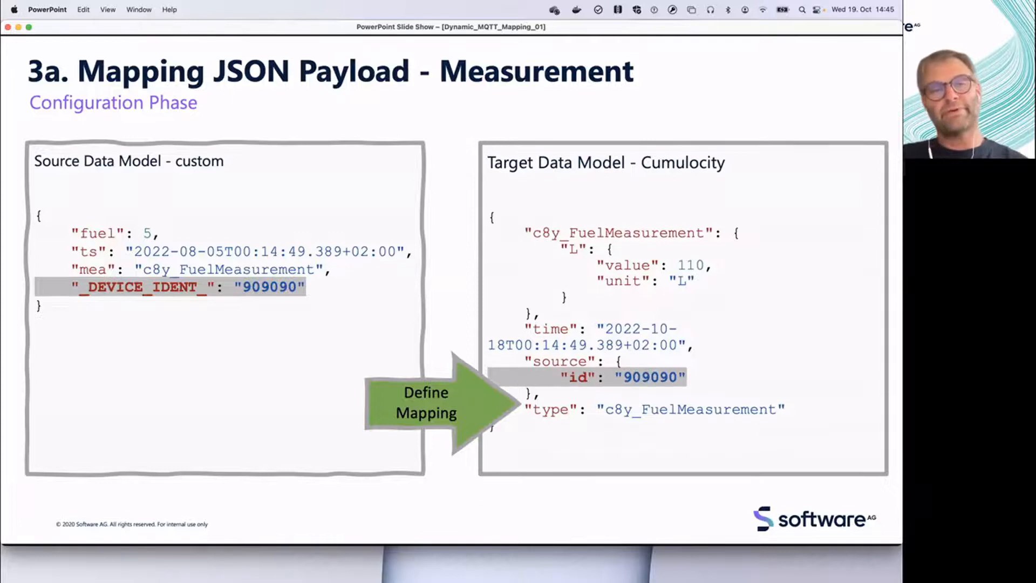
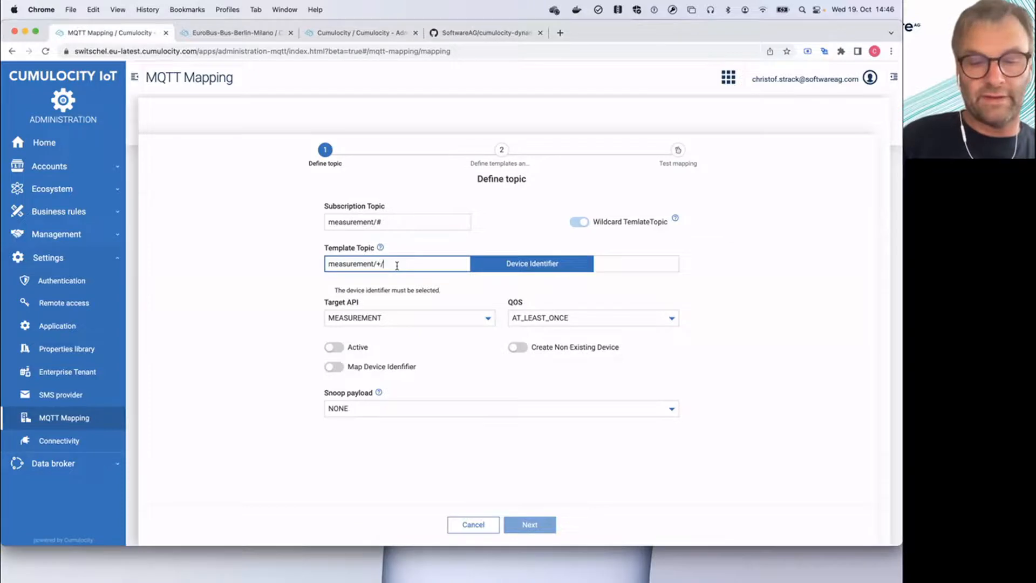
Complete the new mapping's template topic as measurement/+/gazoline and set its + level as the device identifier.
type("gazelle")
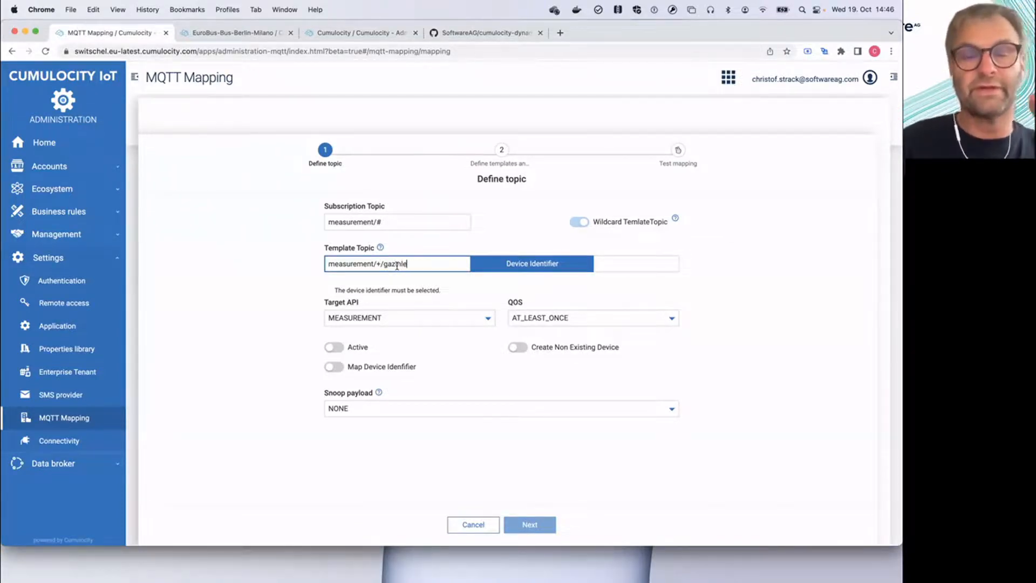
key("BackSpace")
key("BackSpace")
key("BackSpace")
key("BackSpace")
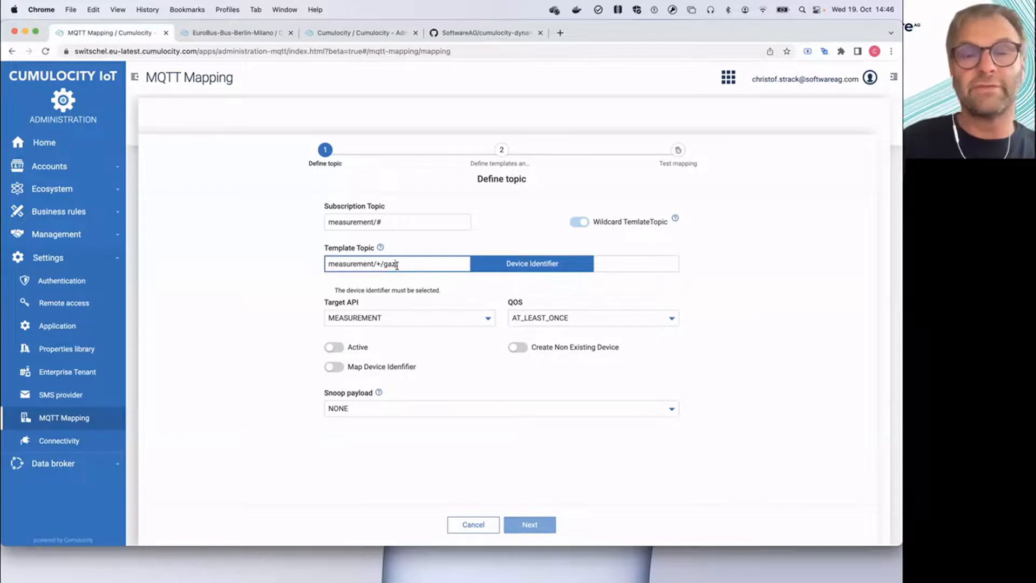
type("oline")
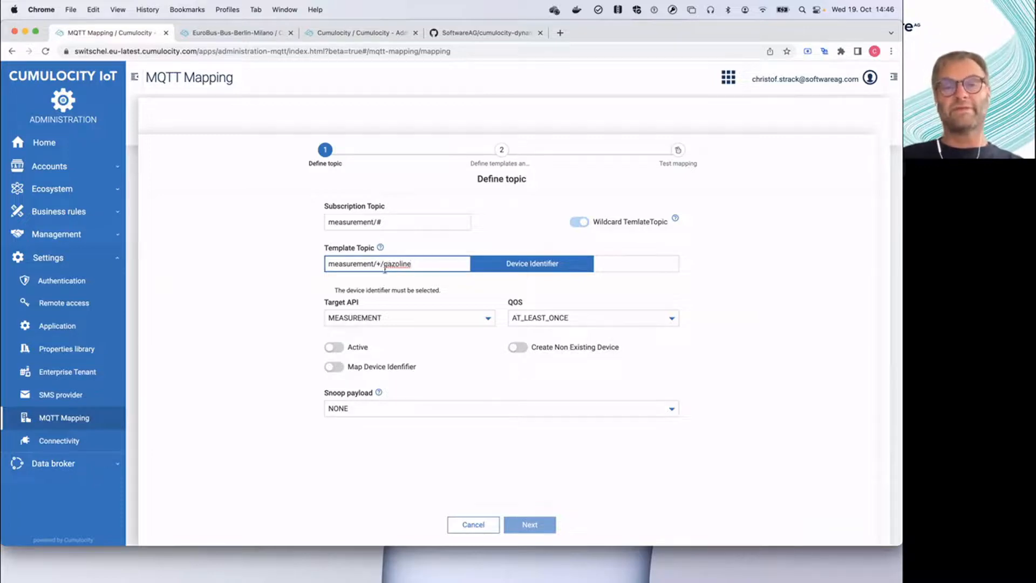
left_click(500, 262)
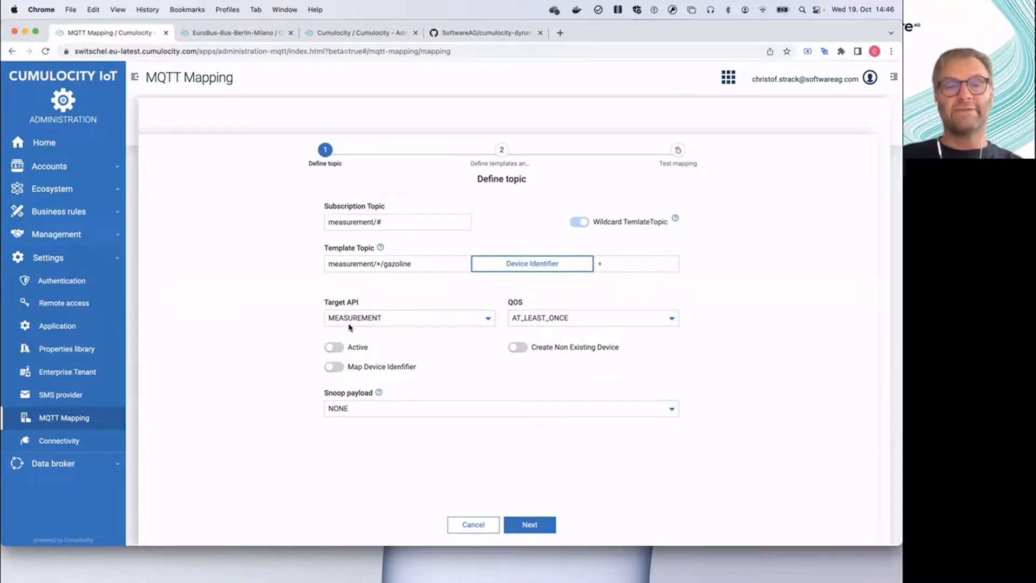
Enable Active and Map Device Identifier for the measurement mapping and continue to defining templates and substitutions.
left_click(342, 349)
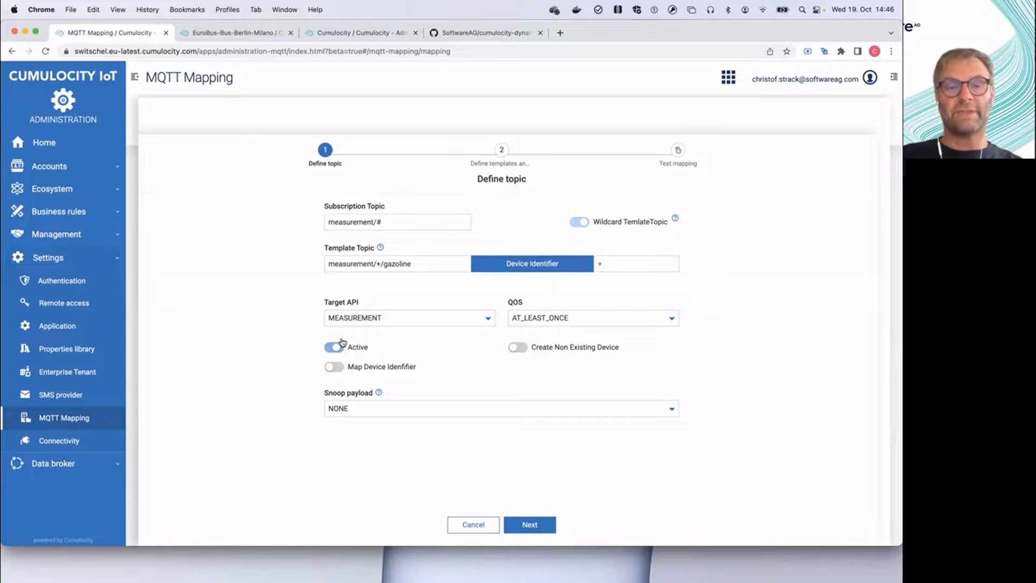
left_click(335, 367)
left_click(525, 526)
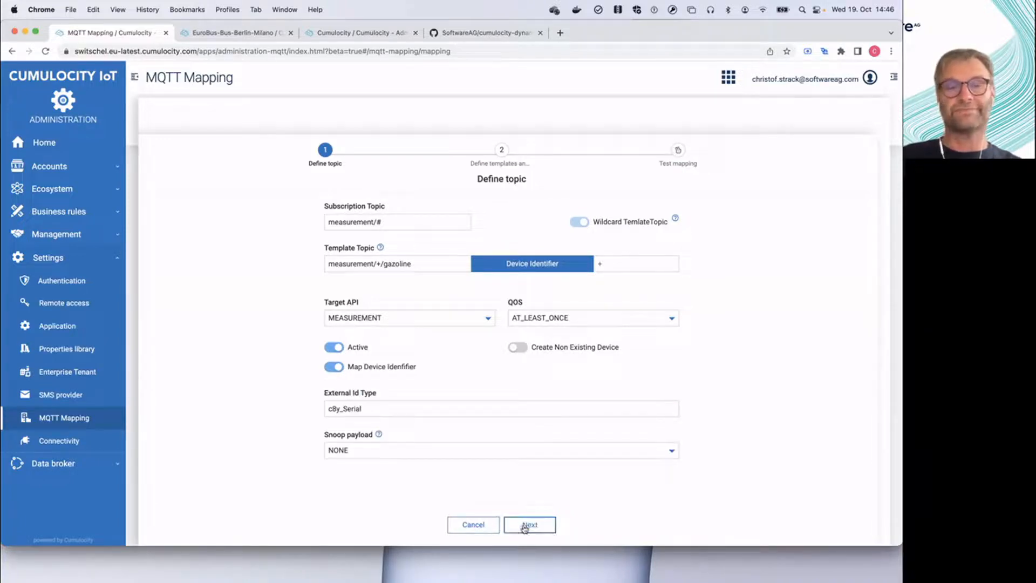
left_click(531, 523)
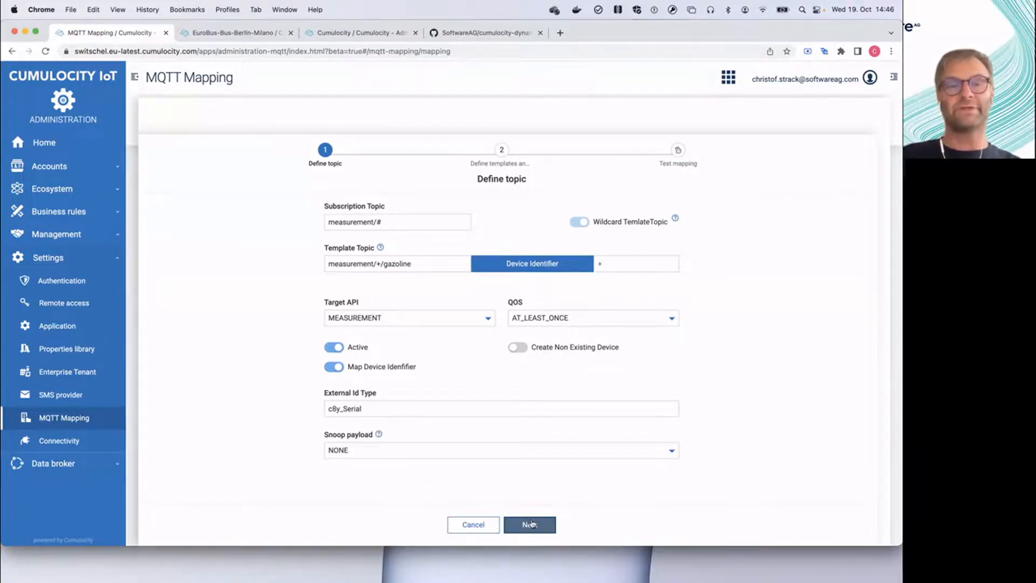
Add "fuel":65, "ts":"2022-08-05T00:14:49.389+02:00" and "mea":"c8y_FuelMeasurement" to the source template's code and return it to tree view.
left_click(276, 245)
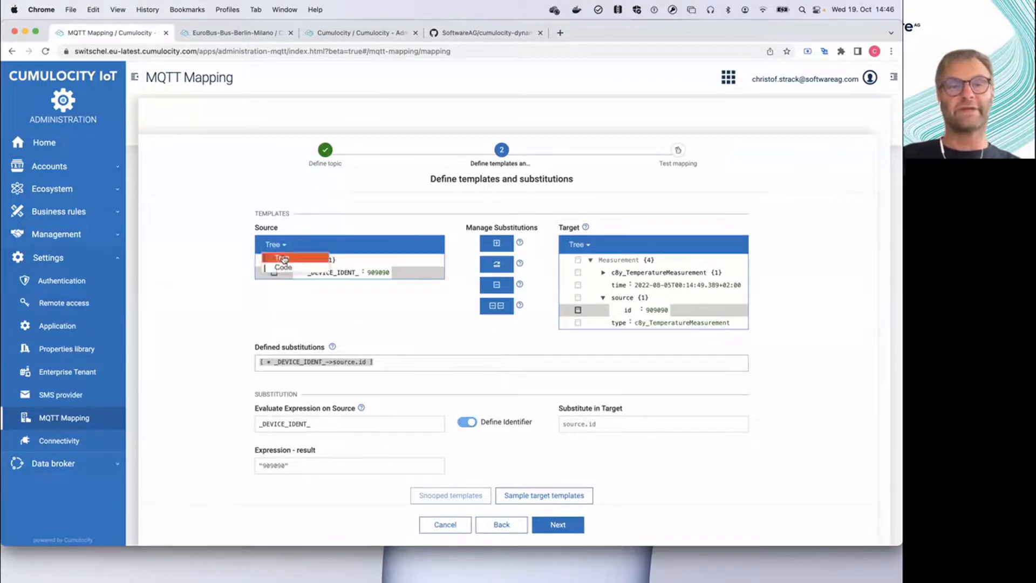
left_click(280, 268)
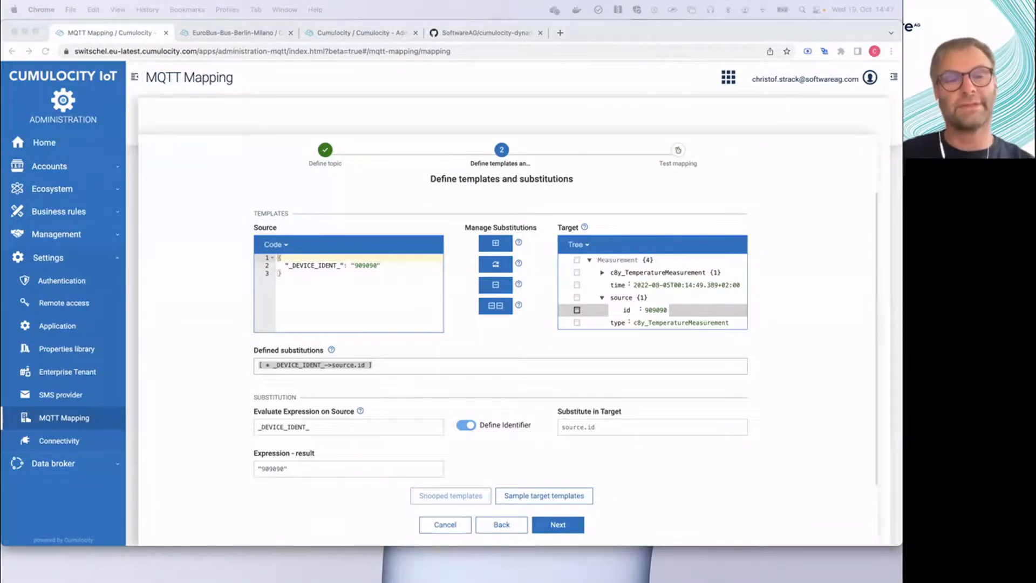
left_click(383, 266)
key("Return")
type("\"fuel\":65, \"ts\":\"2022-08-05T00:14:49.389+02:00\", \"mea\":\"c8y_FuelMeasurement\"")
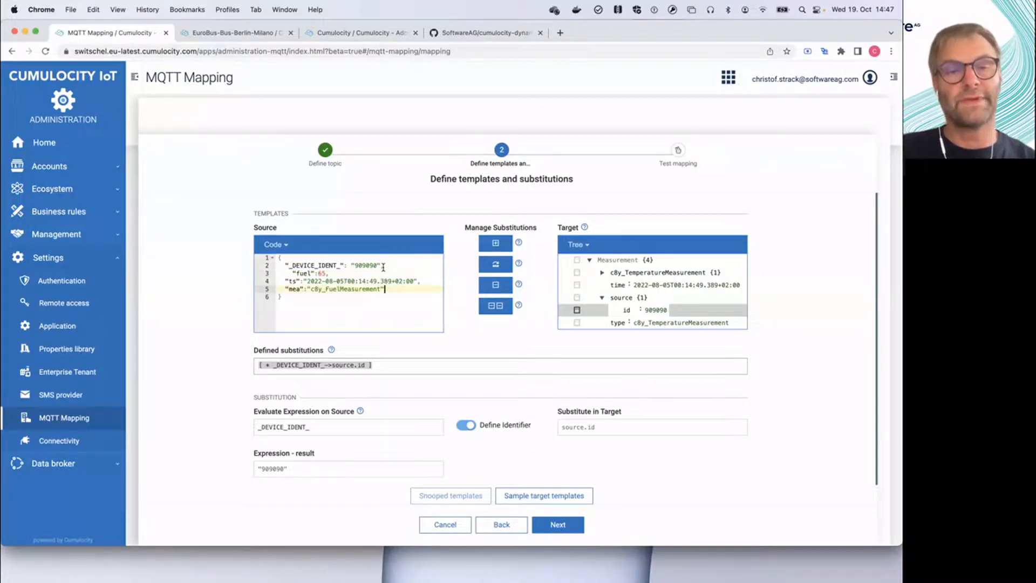
left_click(287, 249)
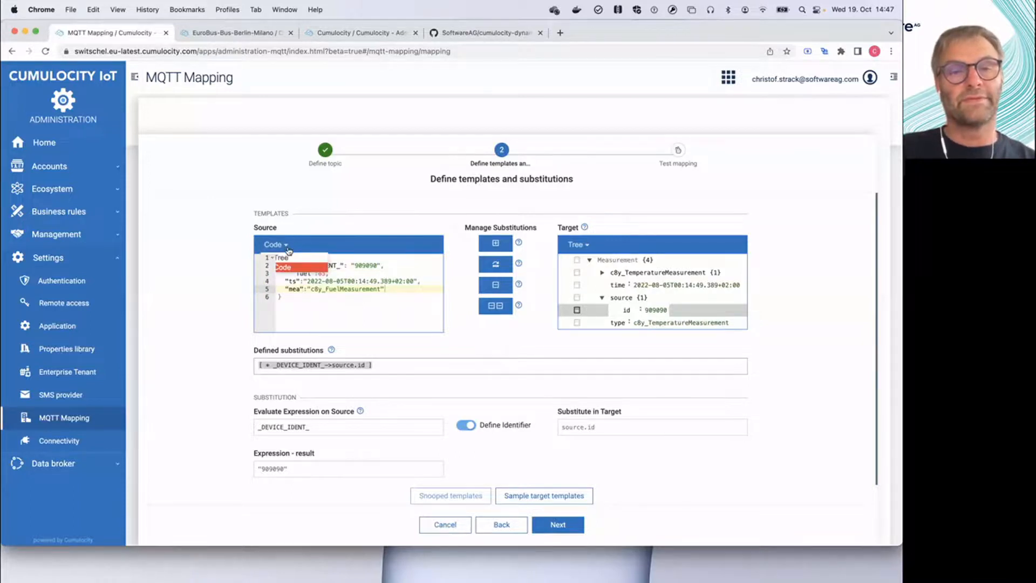
left_click(291, 261)
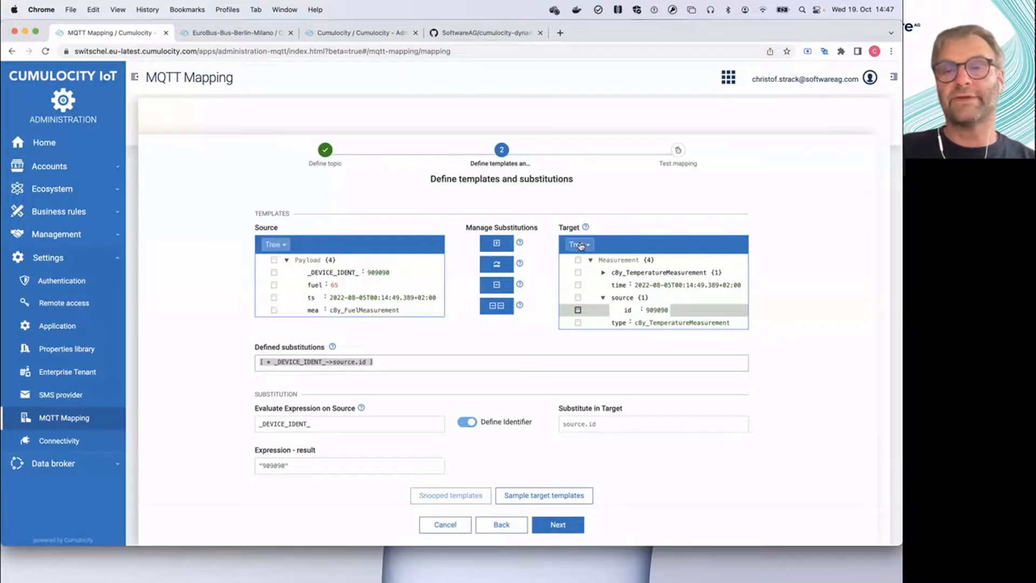
In the target template's code, rename the measurement to c8y_FuelMeasurement and its series to Tank, set the unit to l, and return to tree view.
left_click(589, 247)
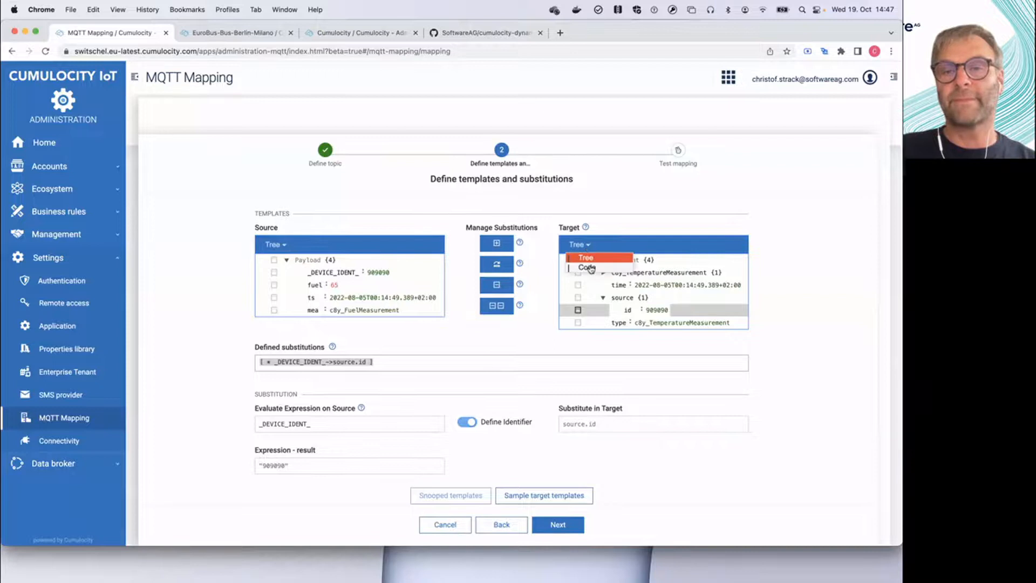
left_click(587, 267)
left_click_drag(649, 265, 612, 264)
type("Fuel")
left_click(606, 273)
key("BackSpace")
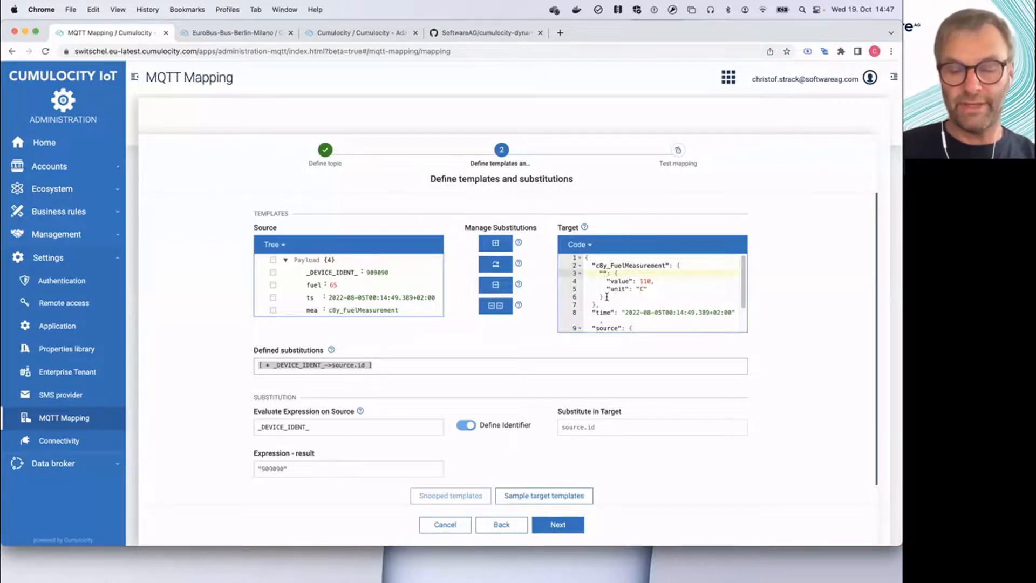
type("Tank")
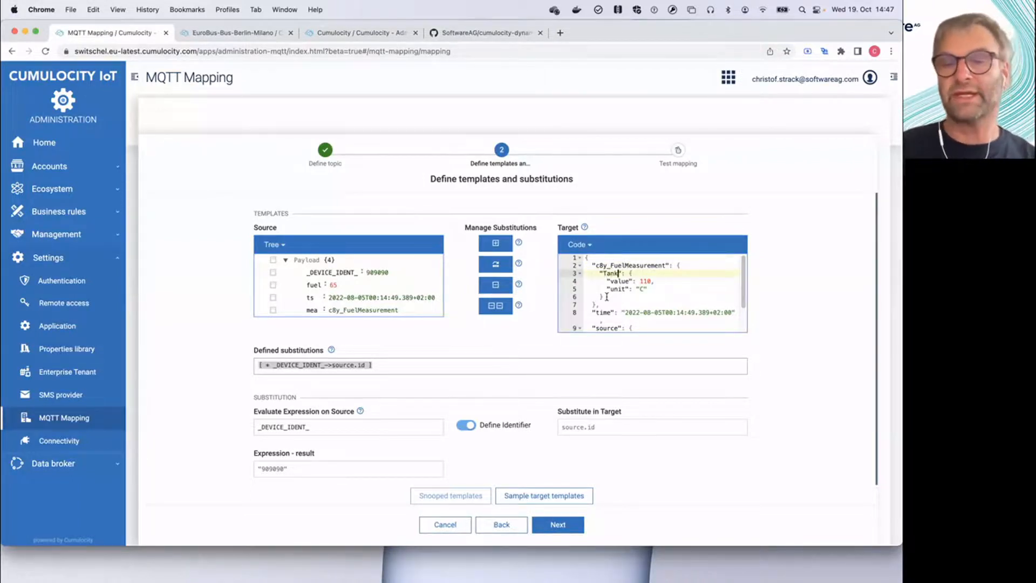
left_click(644, 289)
key("BackSpace")
left_click(589, 246)
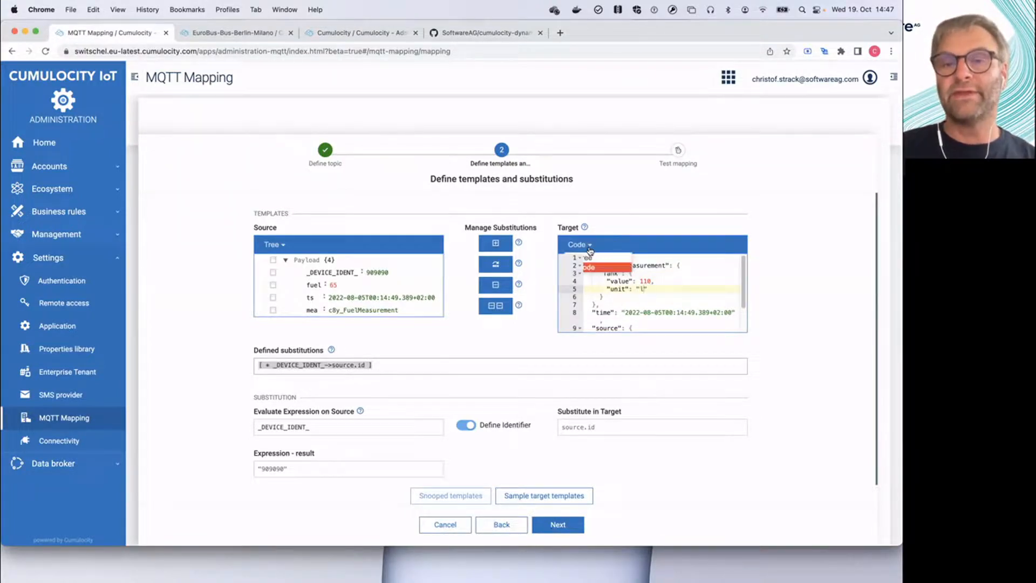
left_click(588, 258)
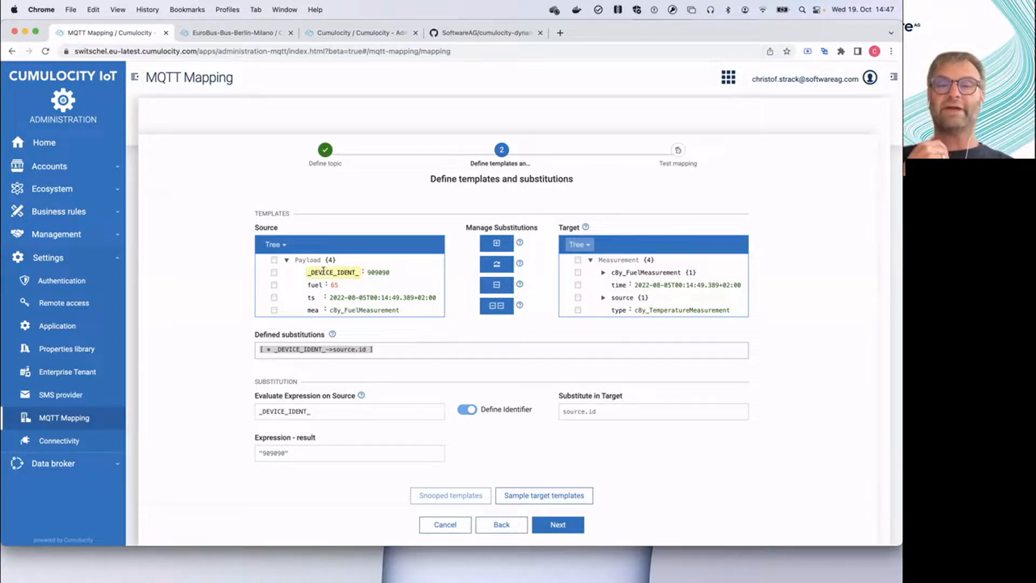
Add a substitution from the source's fuel to c8y_FuelMeasurement.Tank.value in the target.
left_click(603, 298)
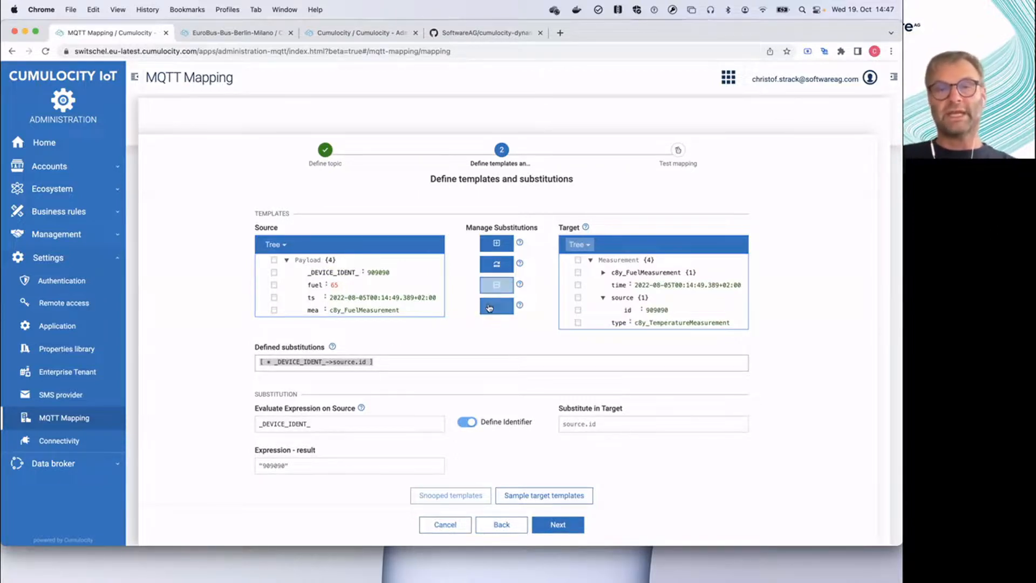
left_click(603, 275)
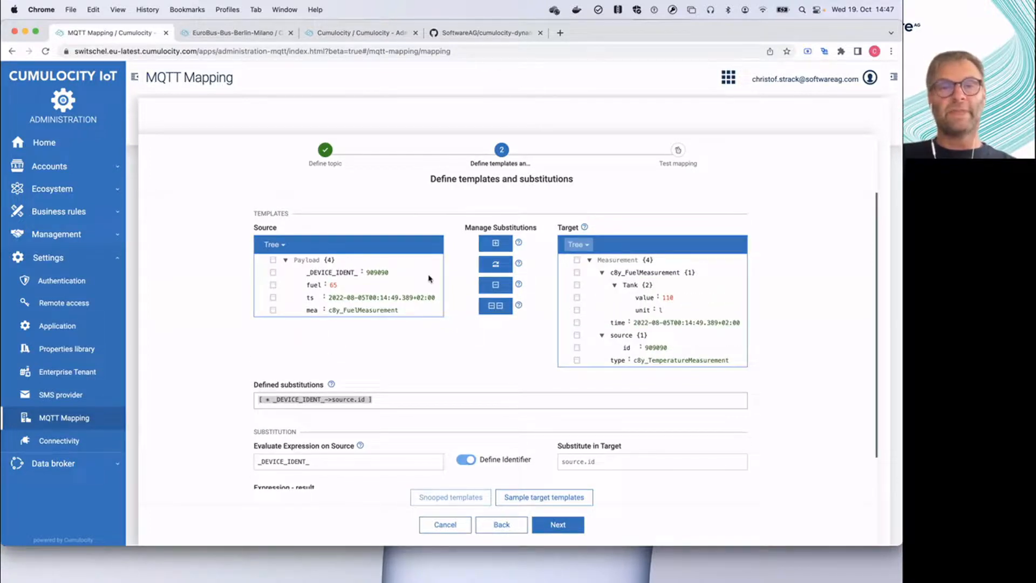
left_click(333, 285)
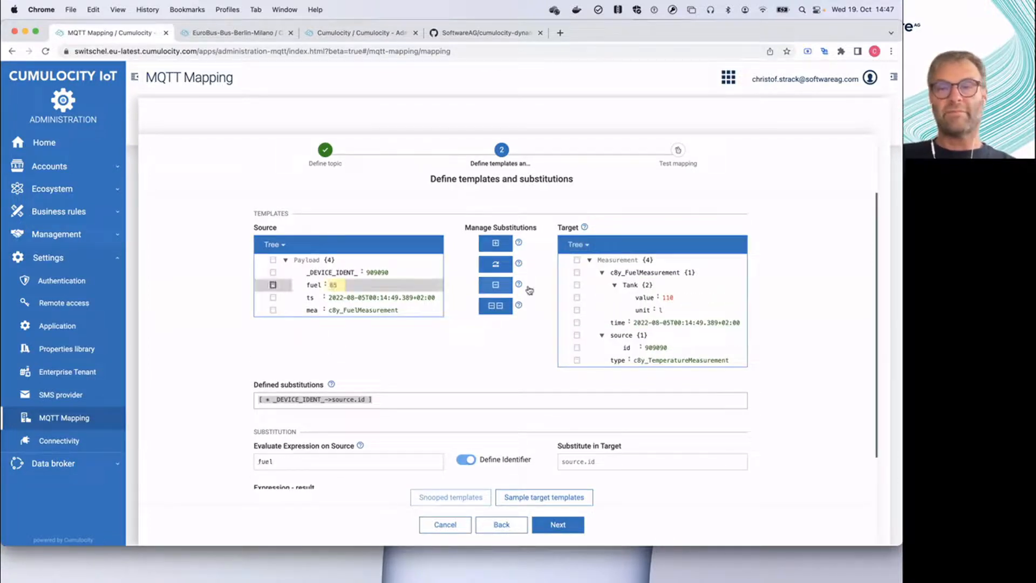
left_click(669, 297)
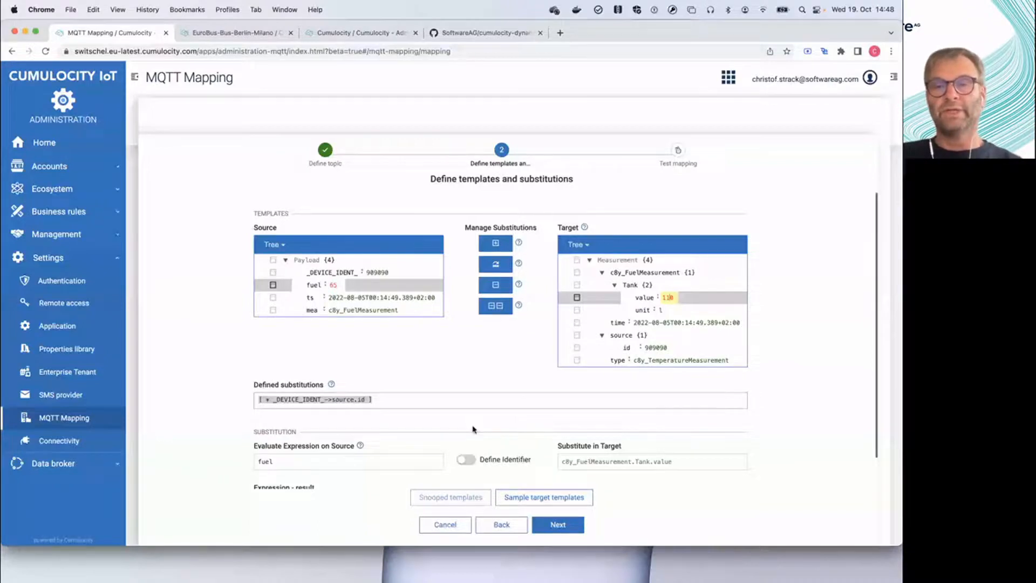
left_click(495, 242)
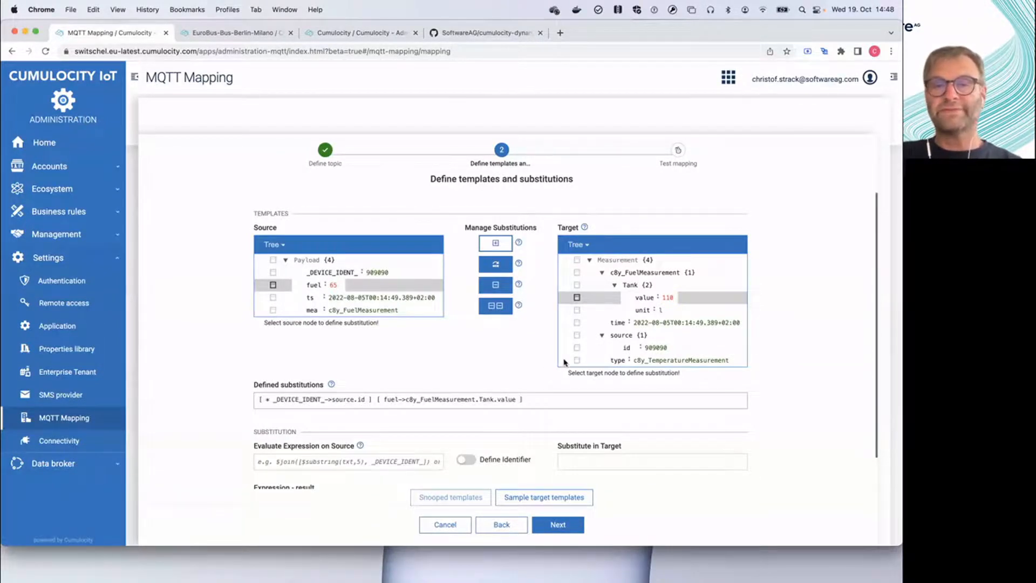
Add a substitution that writes the expression $now() to the target's time field.
scroll(597, 353, "down", 1)
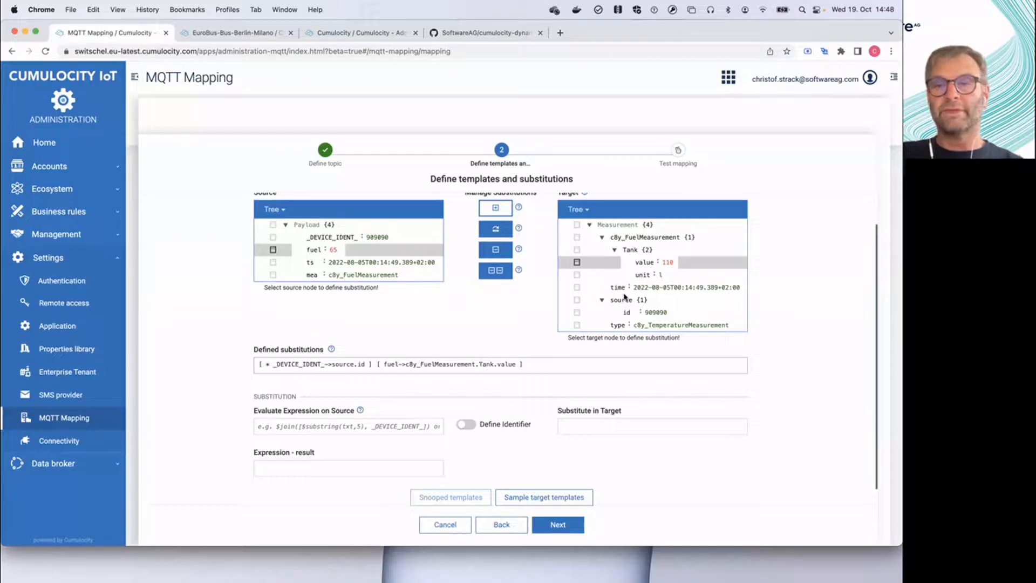
left_click(613, 287)
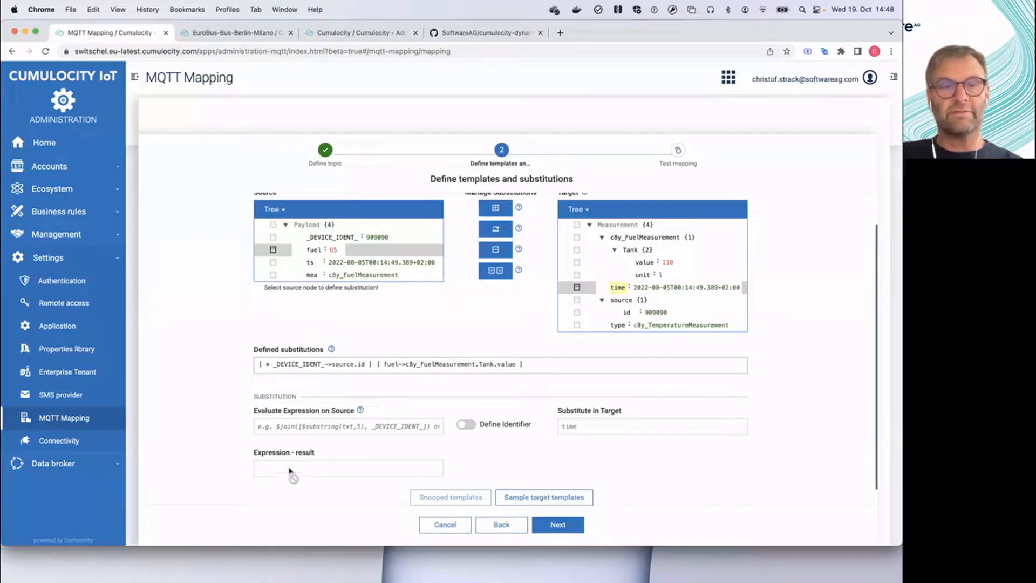
left_click(278, 430)
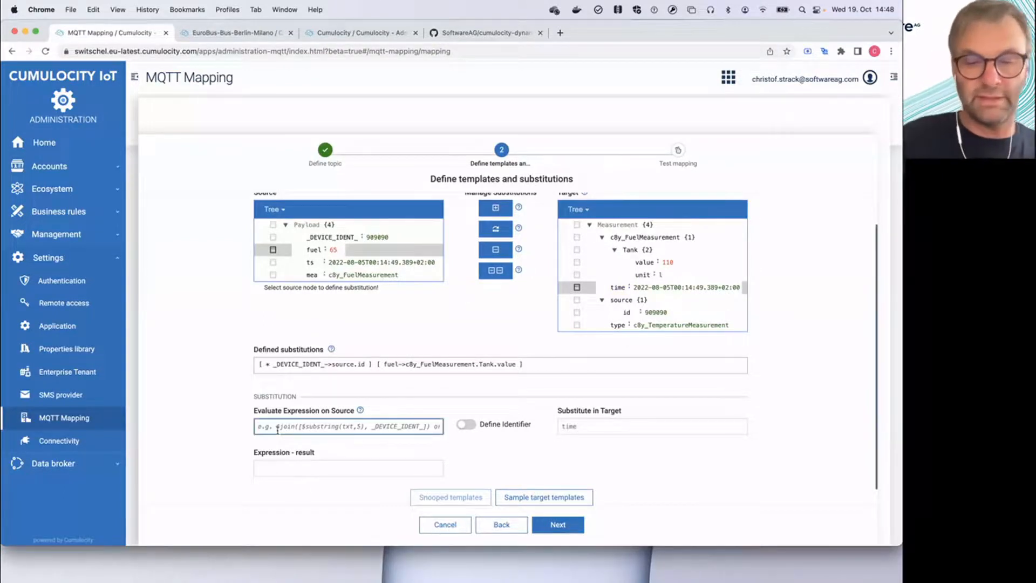
type("$now(")
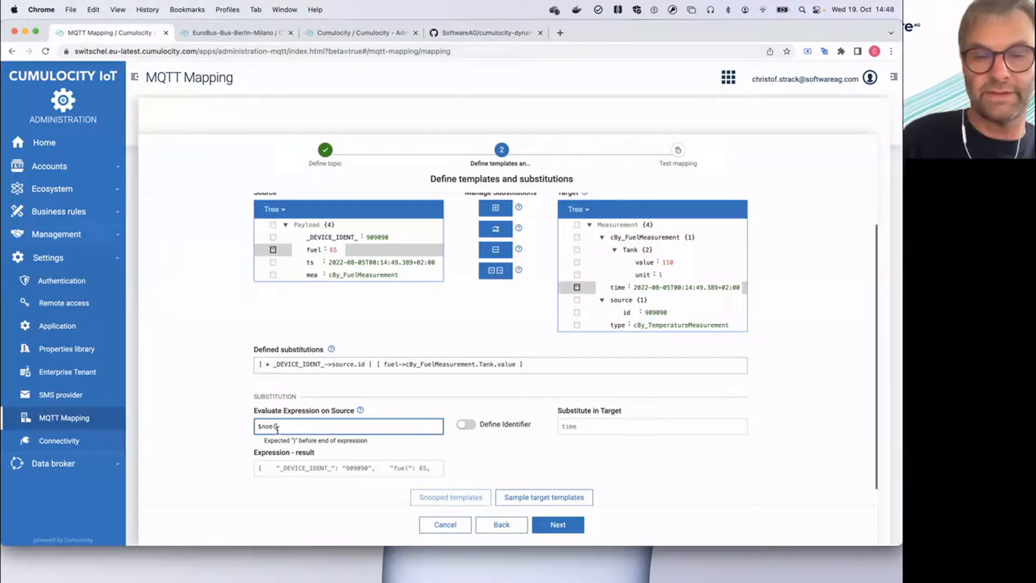
key("BackSpace")
key("BackSpace")
type("w()")
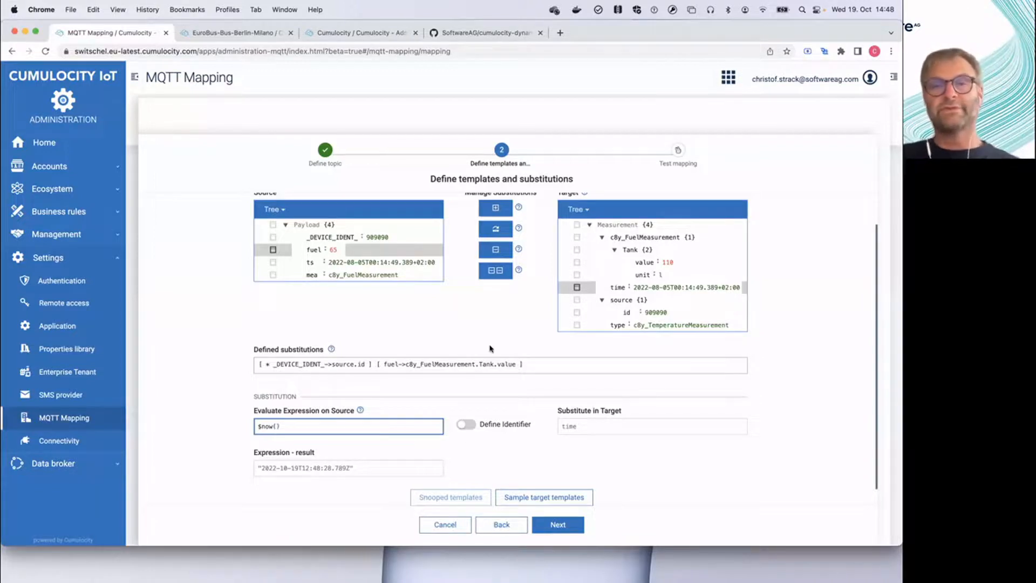
left_click(492, 213)
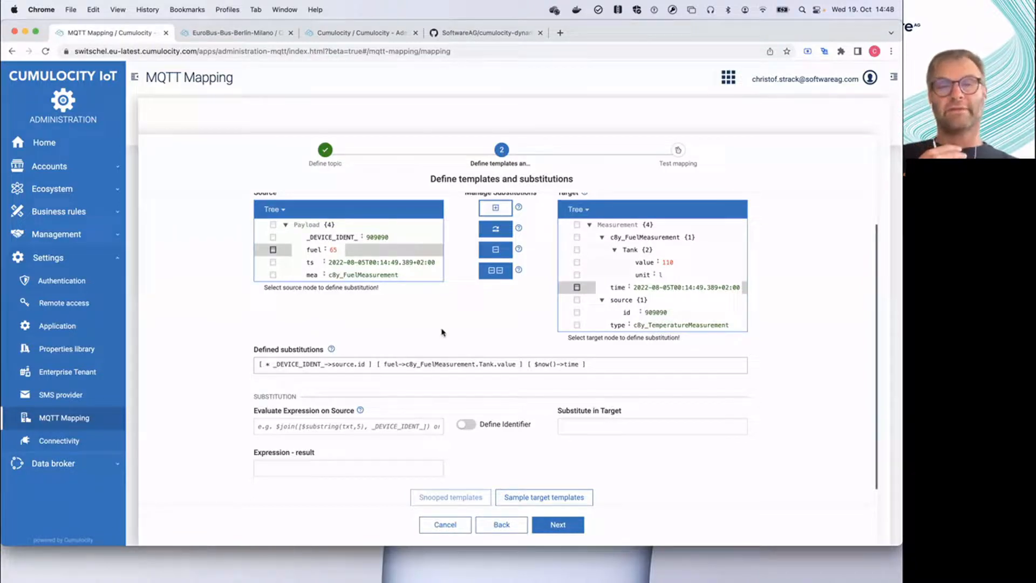
Cycle through the three defined substitutions to check their source expressions and target paths.
left_click(491, 231)
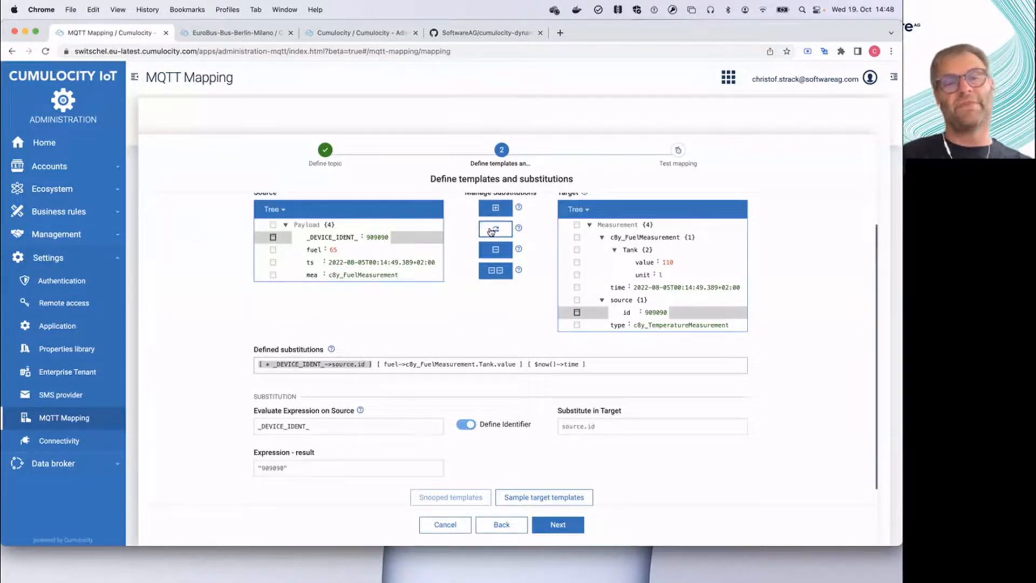
left_click(492, 231)
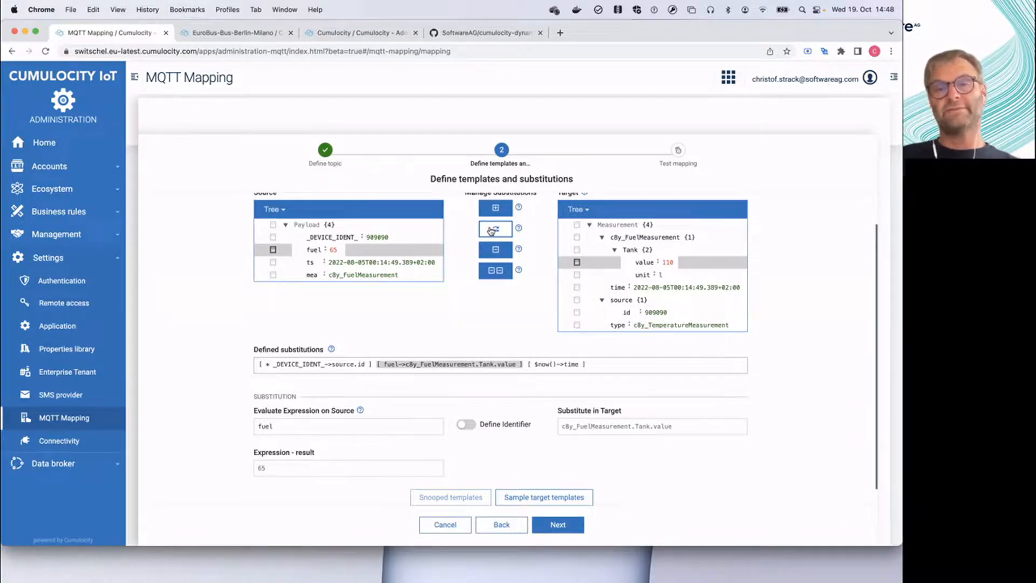
left_click(491, 231)
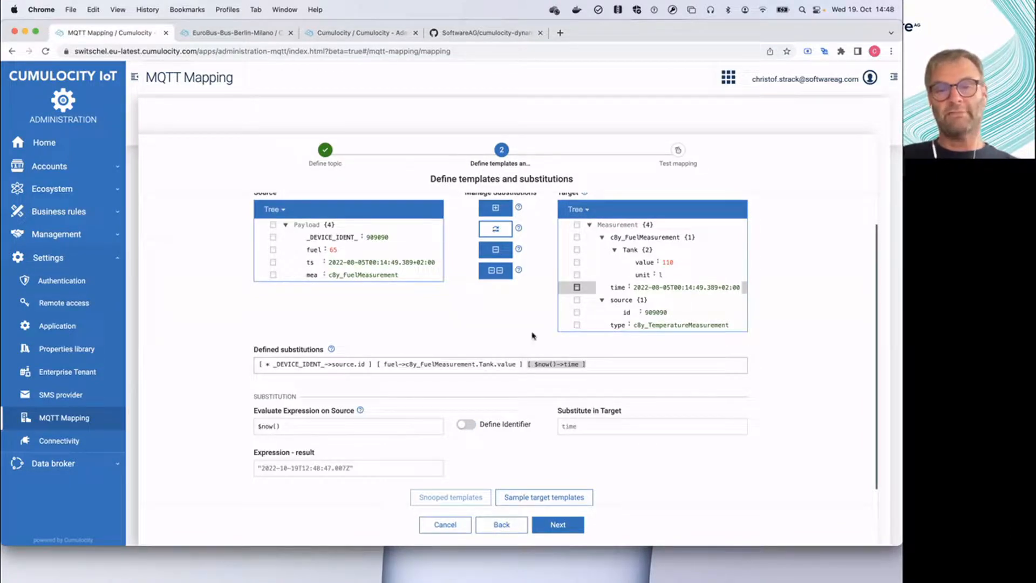
Continue to the mapping test, transform the test message, and confirm the measurement mapping.
left_click(565, 525)
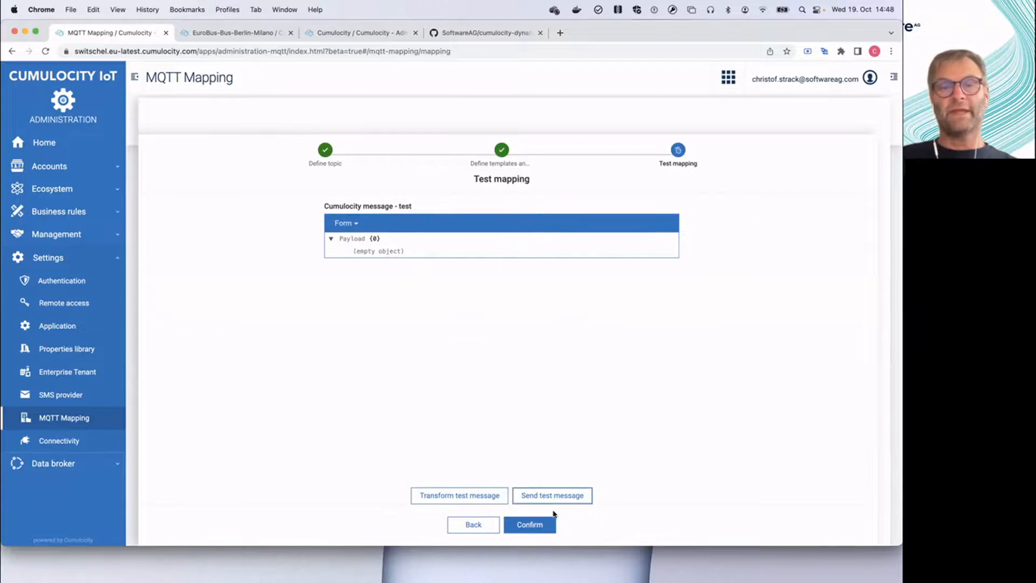
left_click(460, 498)
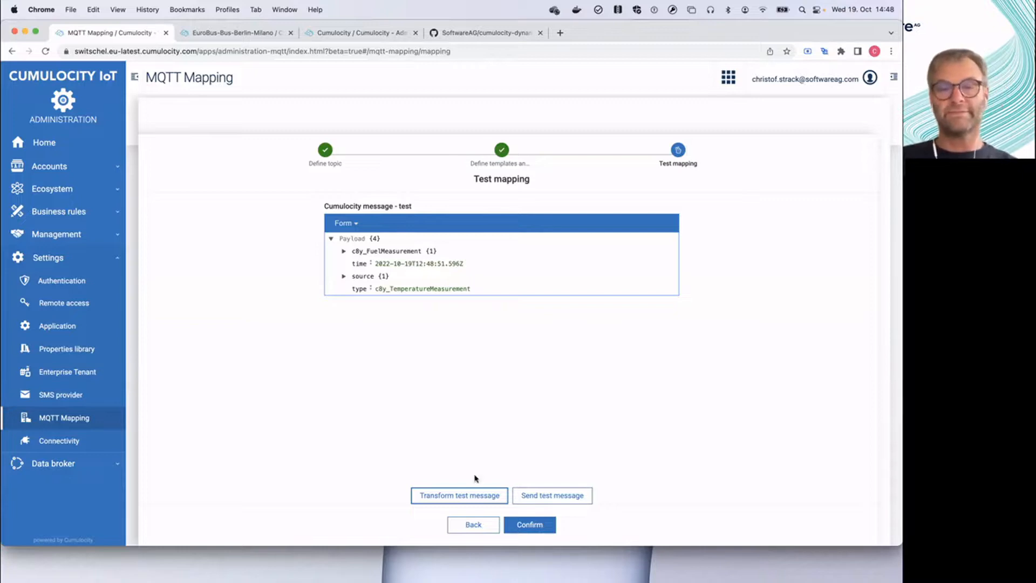
left_click(527, 526)
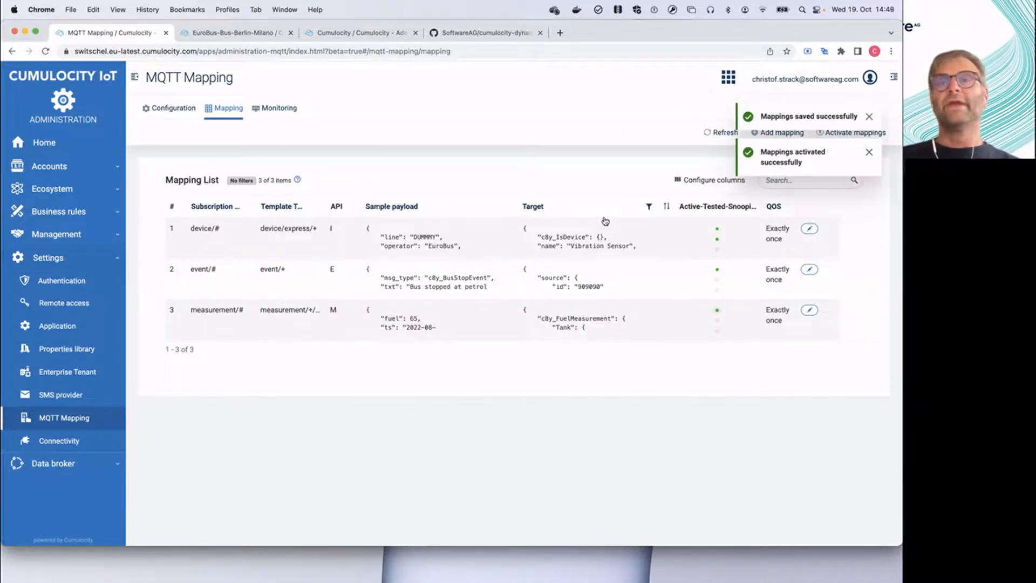
Switch to MQTTX and change the publish topic to measurement/express.
key("super+Tab")
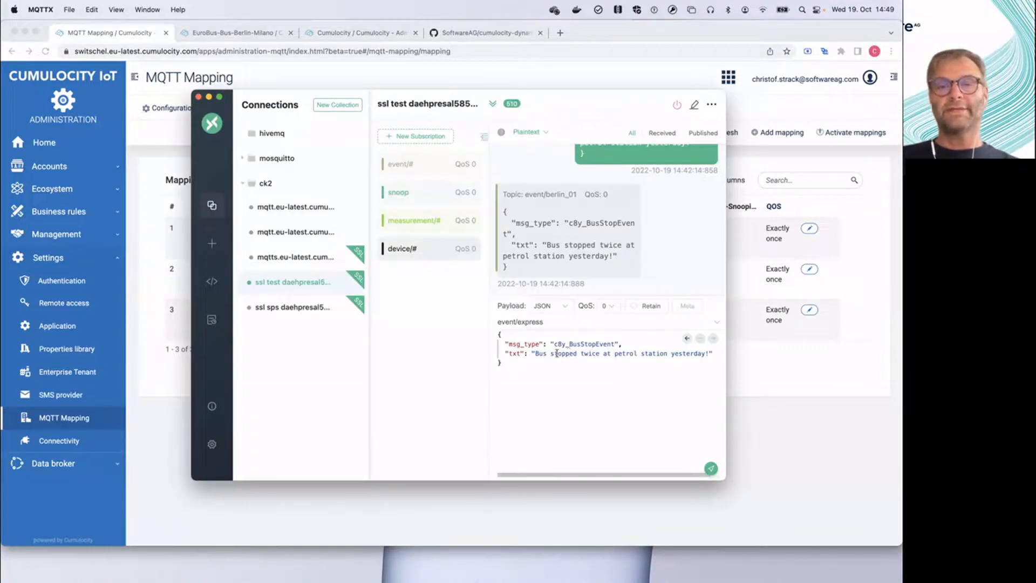
double_click(506, 323)
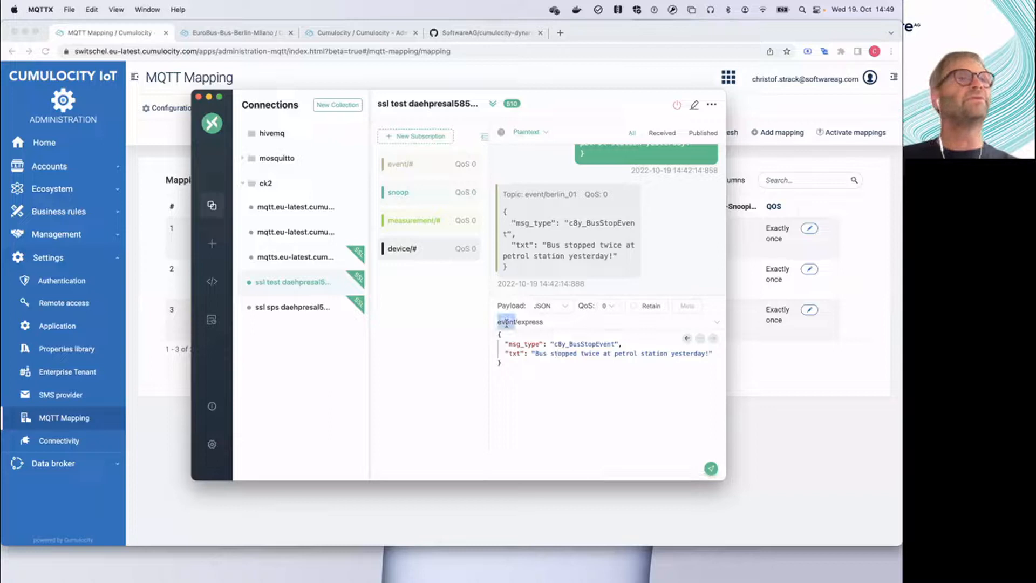
type("me")
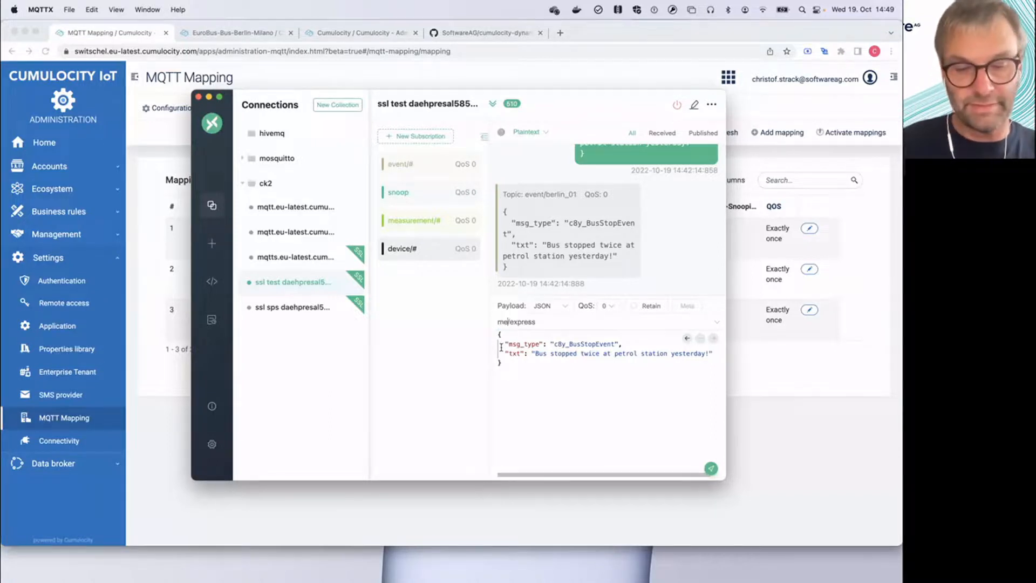
type("asurement")
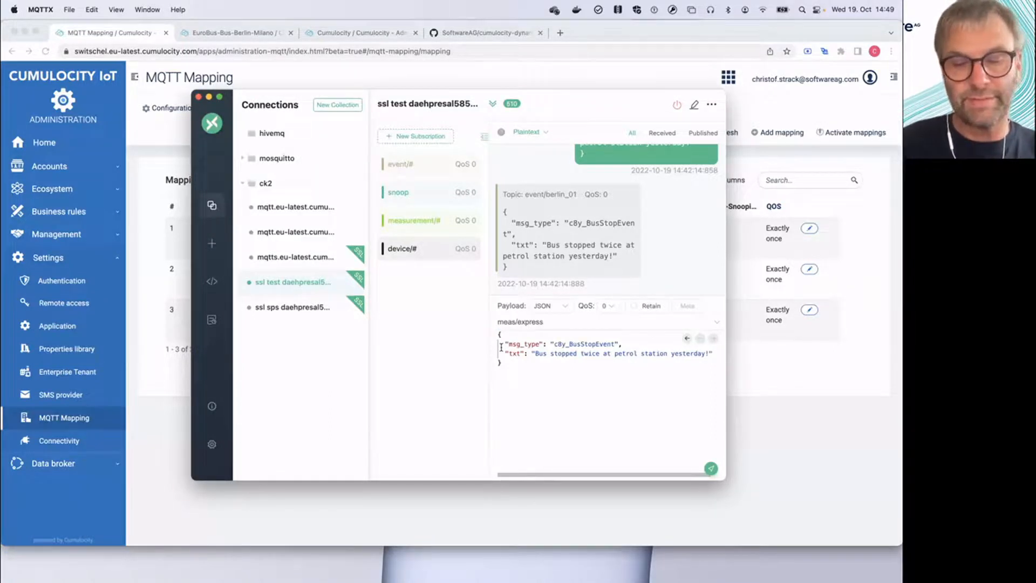
double_click(555, 321)
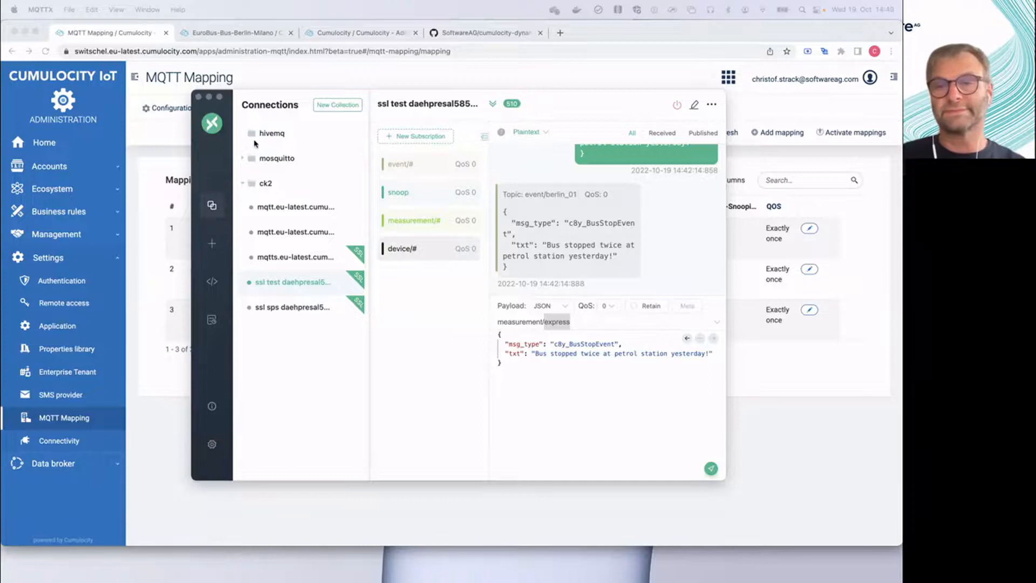
Replace the message payload's fields with fuel 65, ts "2022-08-05T00:14:49.389+02:00" and mea "c8y_FuelMeasurement".
left_click(707, 356)
left_click_drag(707, 356, 492, 347)
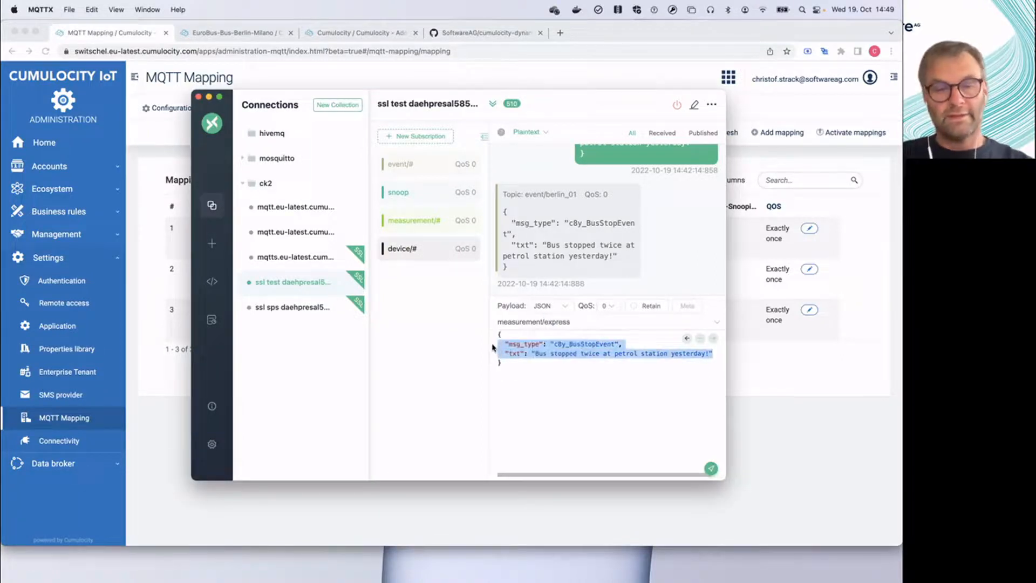
type("\"fuel\":65,   \"ts\":\"2022-08-05T00:14:49.389+02:00\",   \"mea\":\"c8y_FuelMeasurement\"")
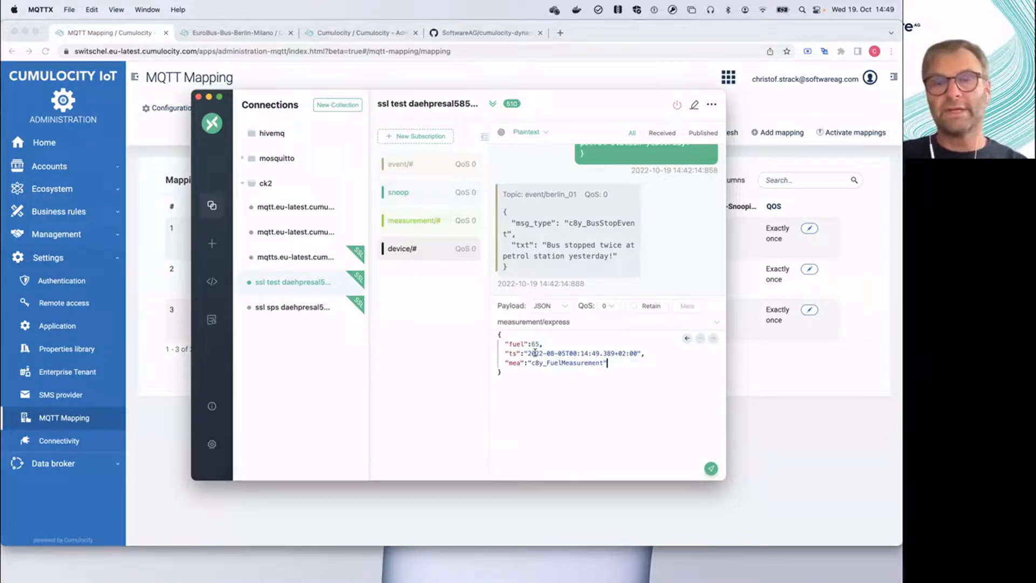
Set the payload's fuel value to 90.
left_click(534, 356)
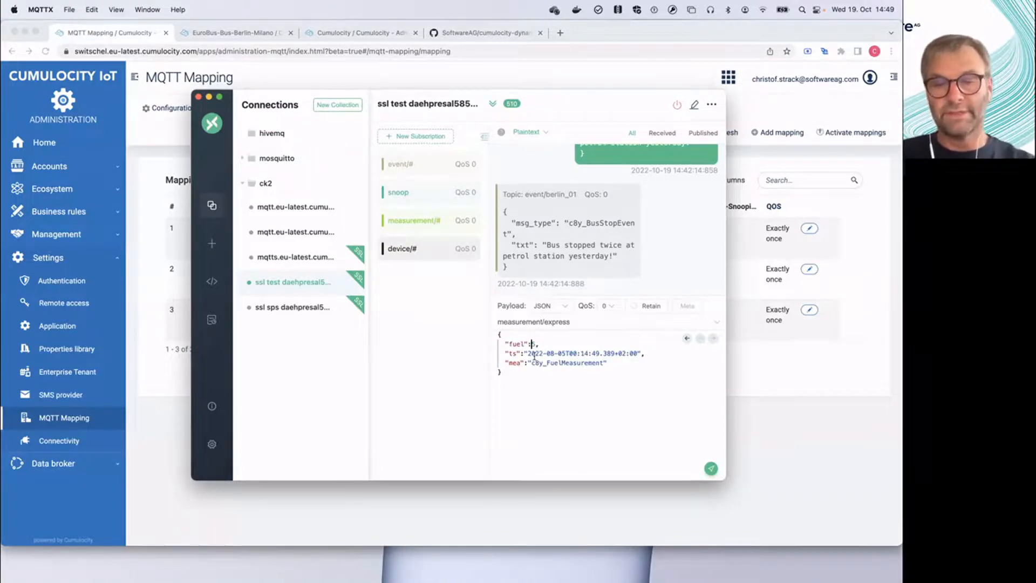
key("BackSpace")
type("59")
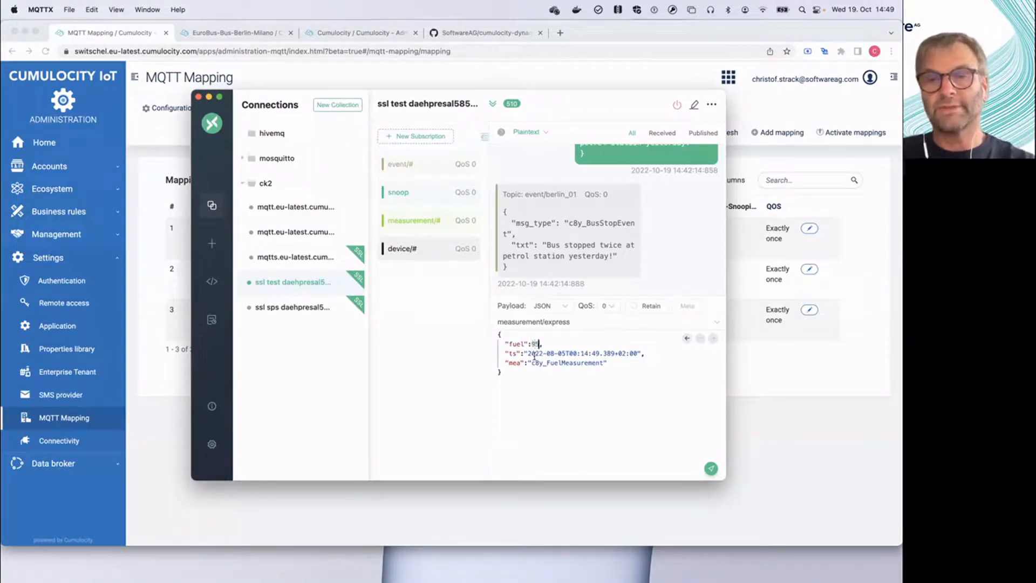
key("BackSpace")
type("0")
Delete the ts line from the payload and publish the message to measurement/express.
left_click_drag(650, 354, 491, 359)
key("BackSpace")
key("BackSpace")
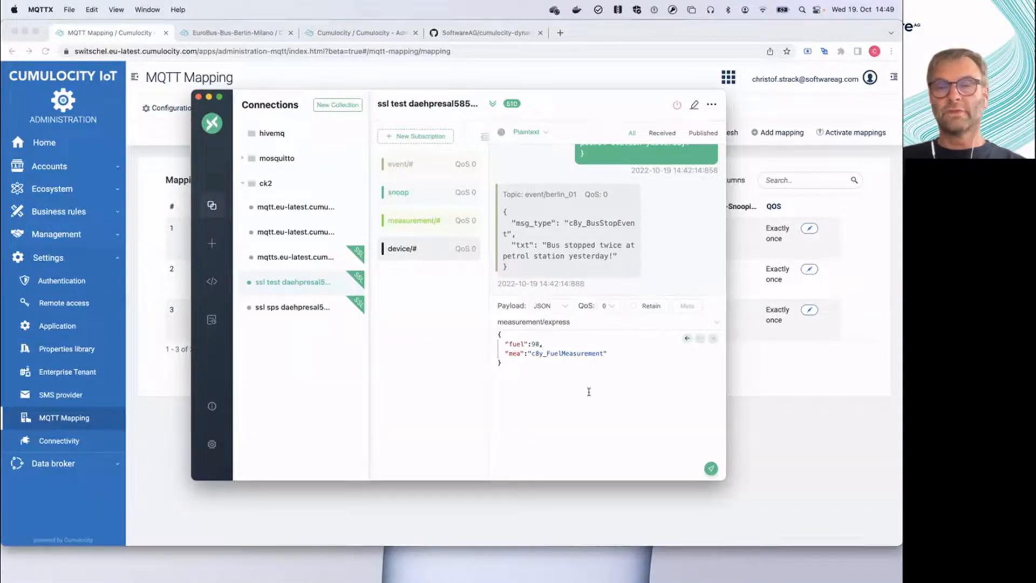
left_click(710, 473)
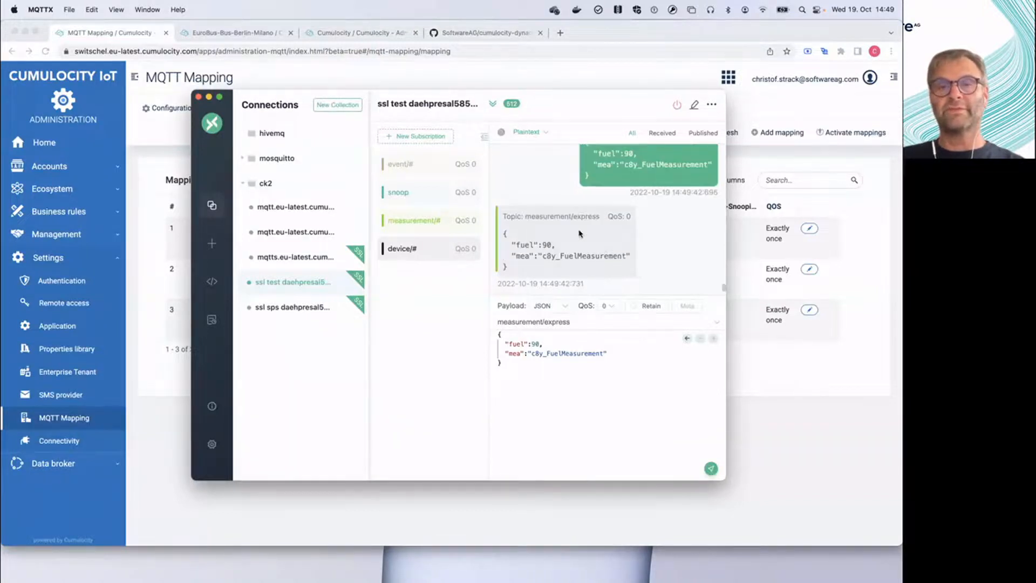
Switch to Cumulocity in the browser and check the mapping monitoring statistics against the mapping list.
left_click(490, 502)
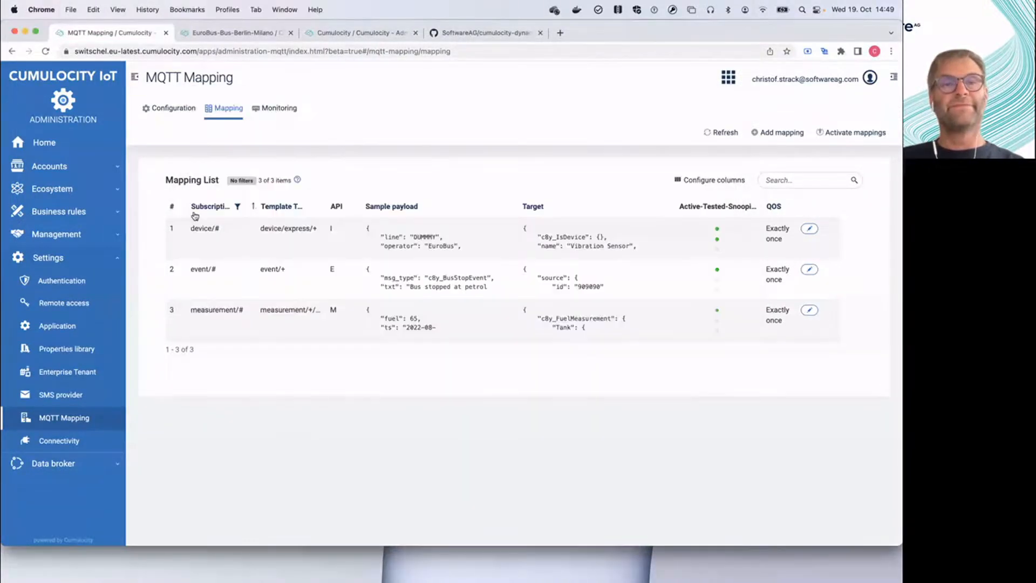
left_click(273, 109)
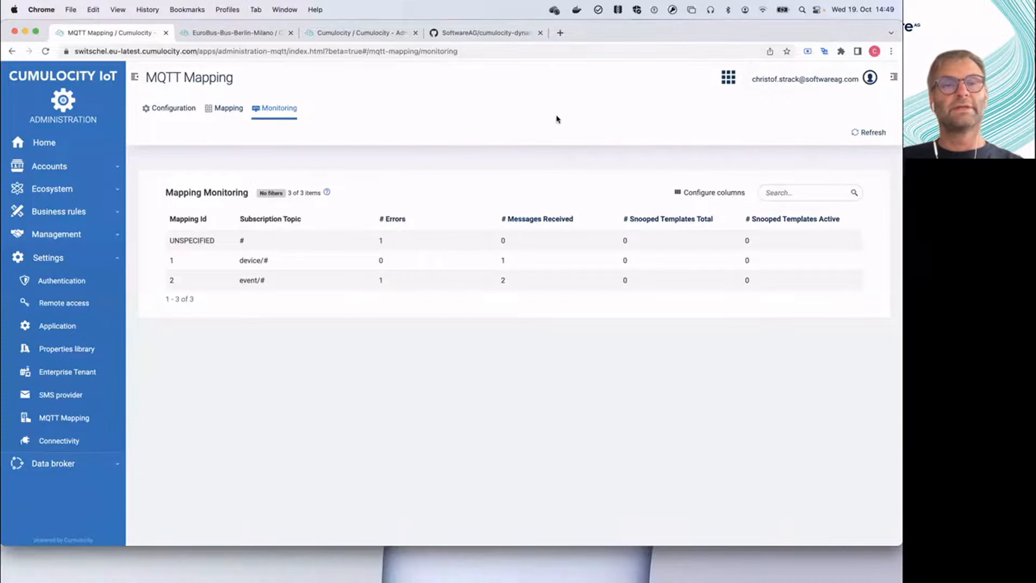
left_click(222, 111)
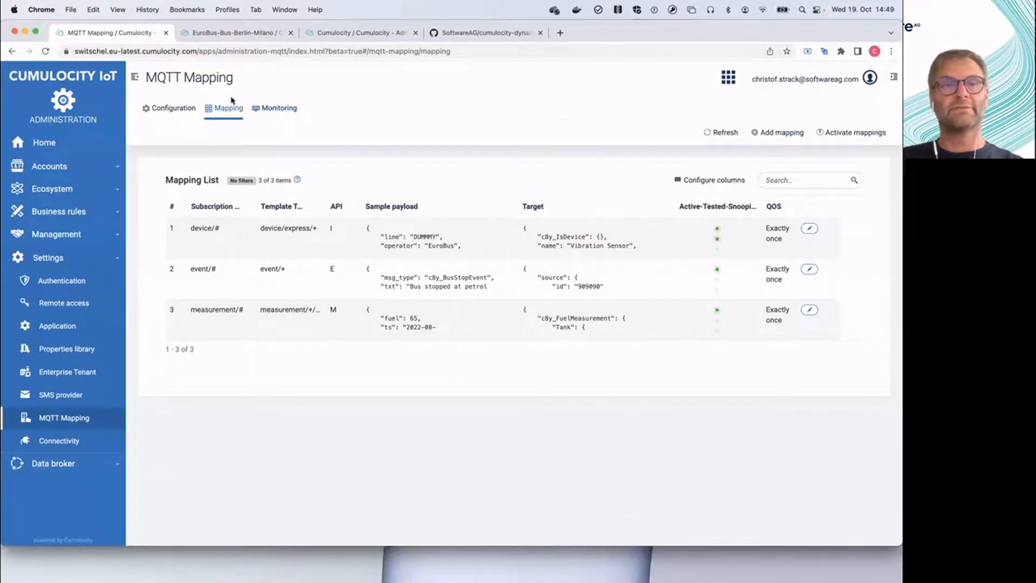
left_click(271, 111)
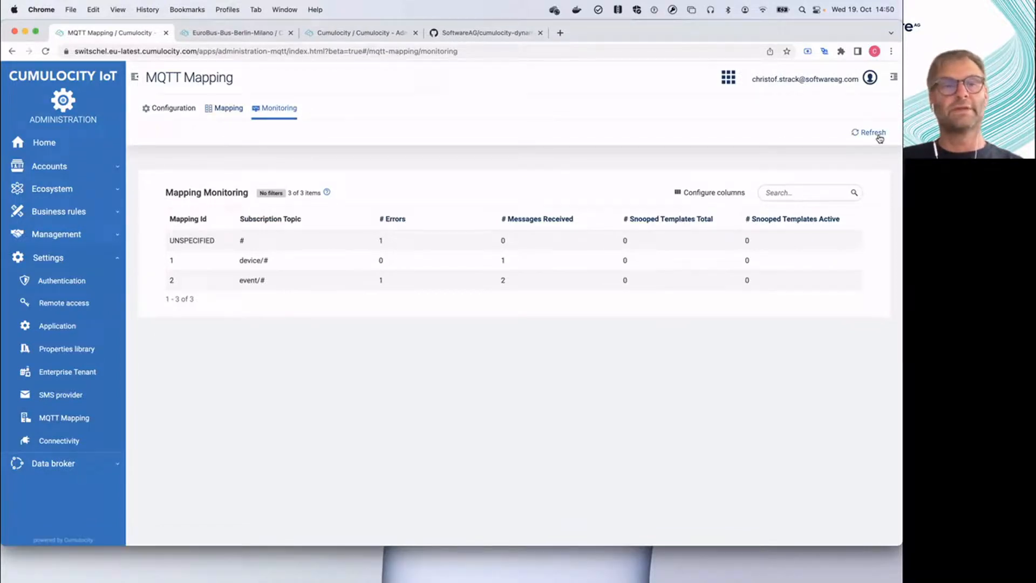
left_click(221, 111)
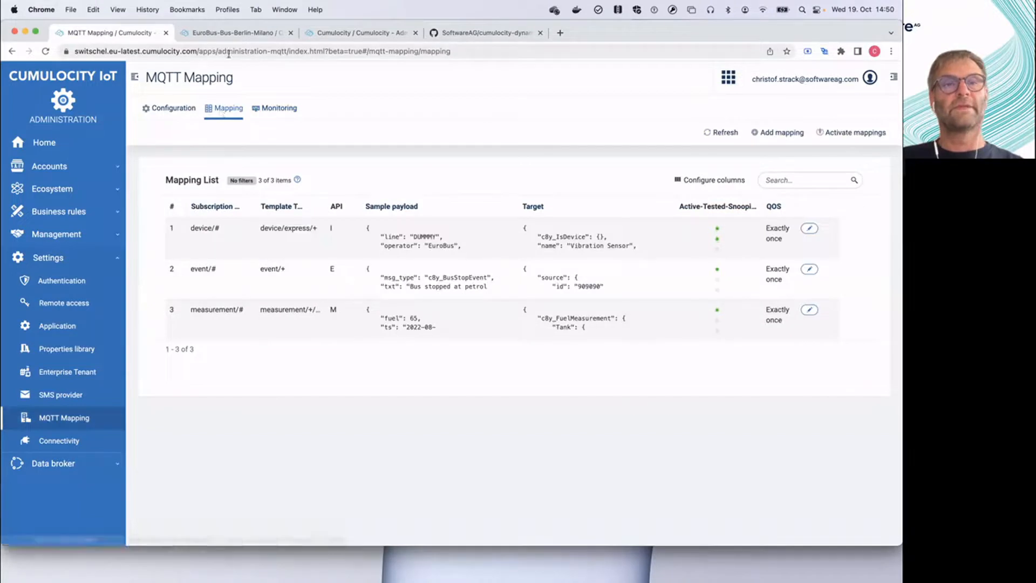
Examine the newest mqtt-mapping-service log entries for the measurement/express message and view the bus device's identity page.
left_click(342, 34)
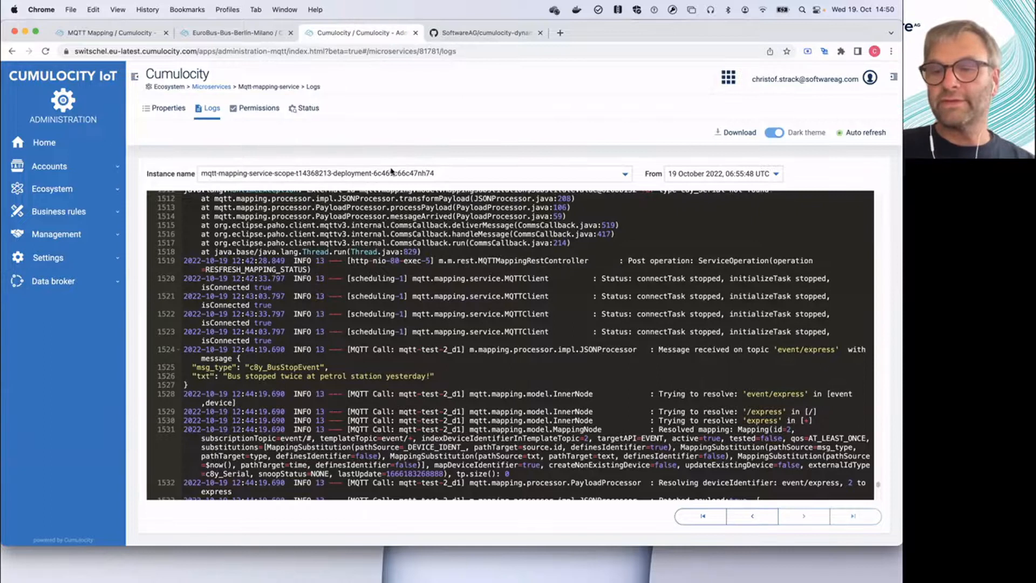
scroll(470, 387, "down", 10)
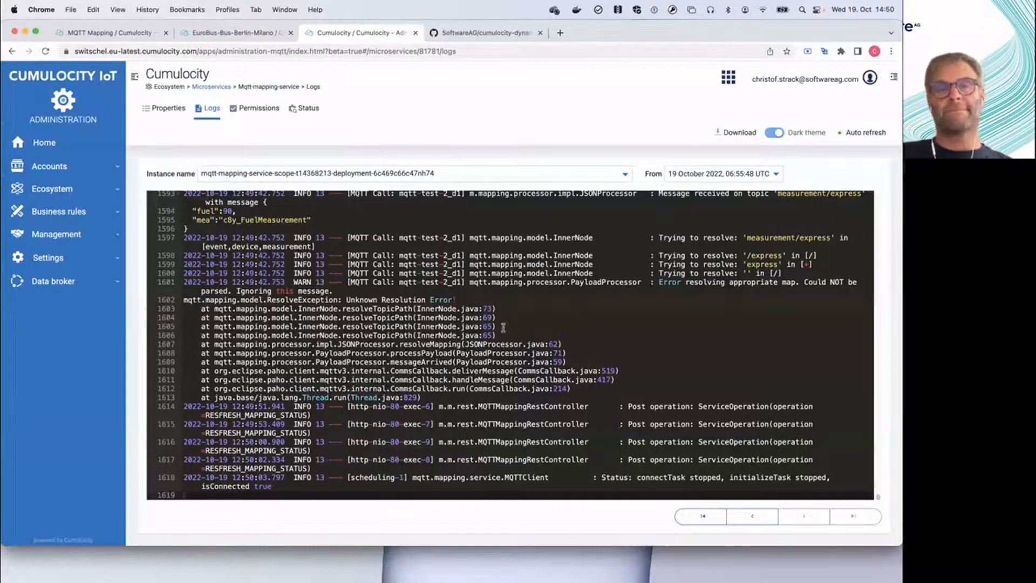
left_click(211, 33)
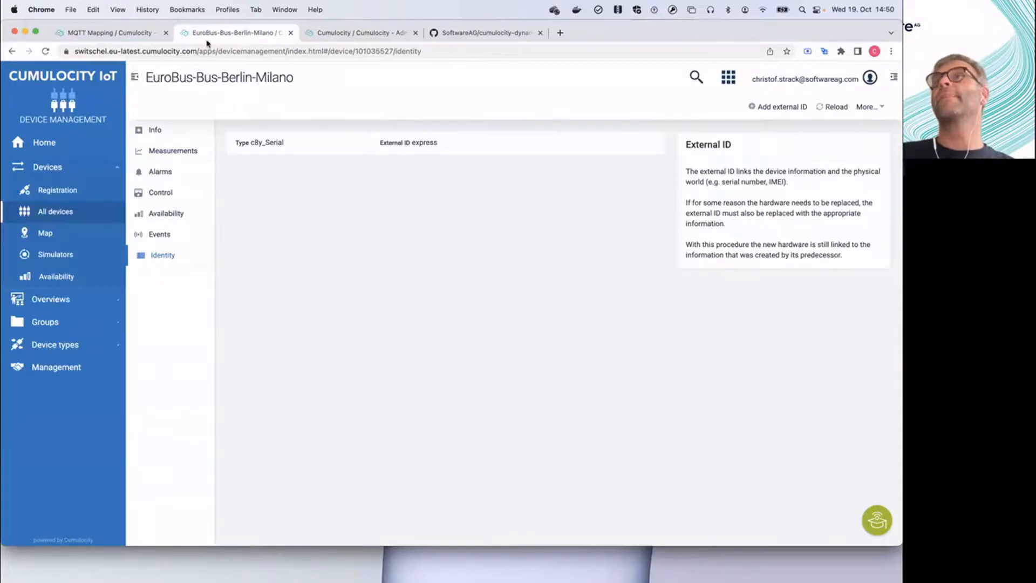
Return to the MQTT mapping list and start a new mapping with the subscription topic snoop.
left_click(89, 33)
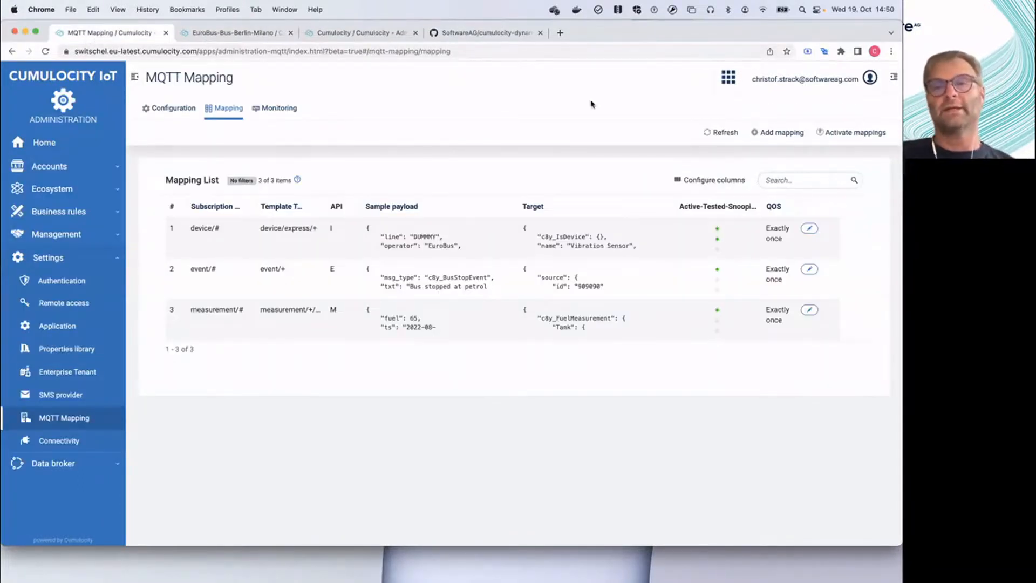
left_click(773, 135)
left_click(339, 223)
type("snoo")
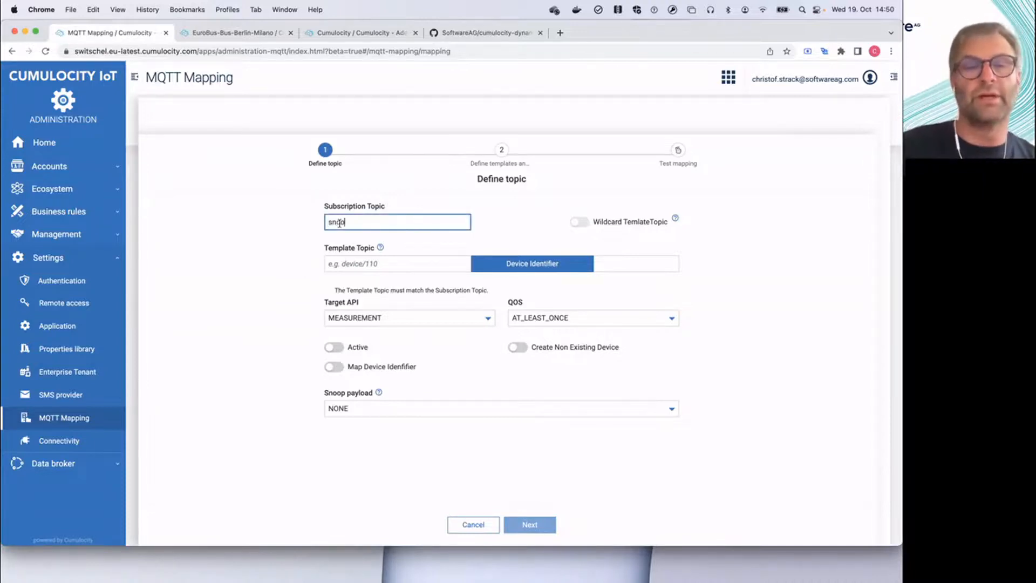
type("p")
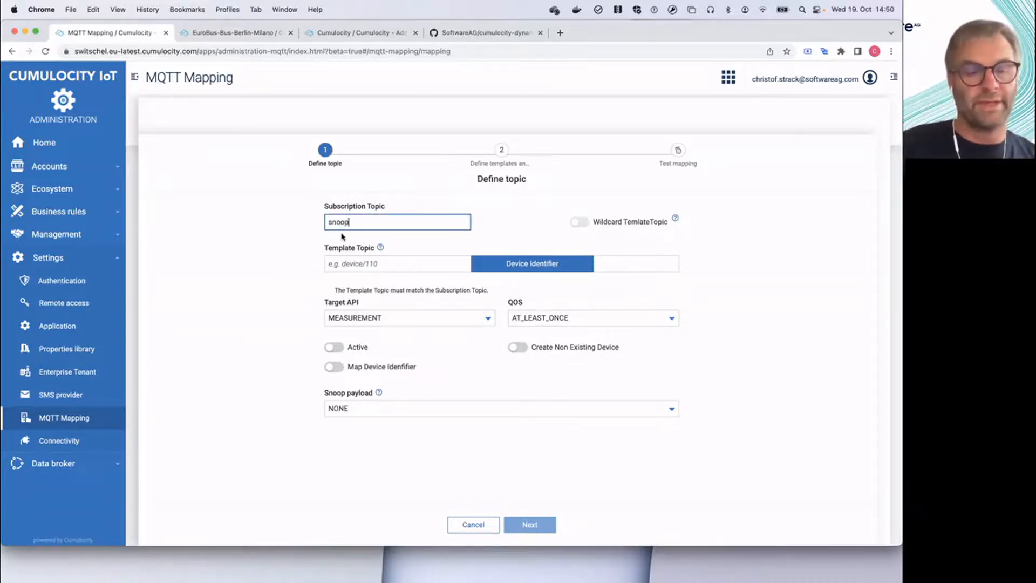
left_click(303, 232)
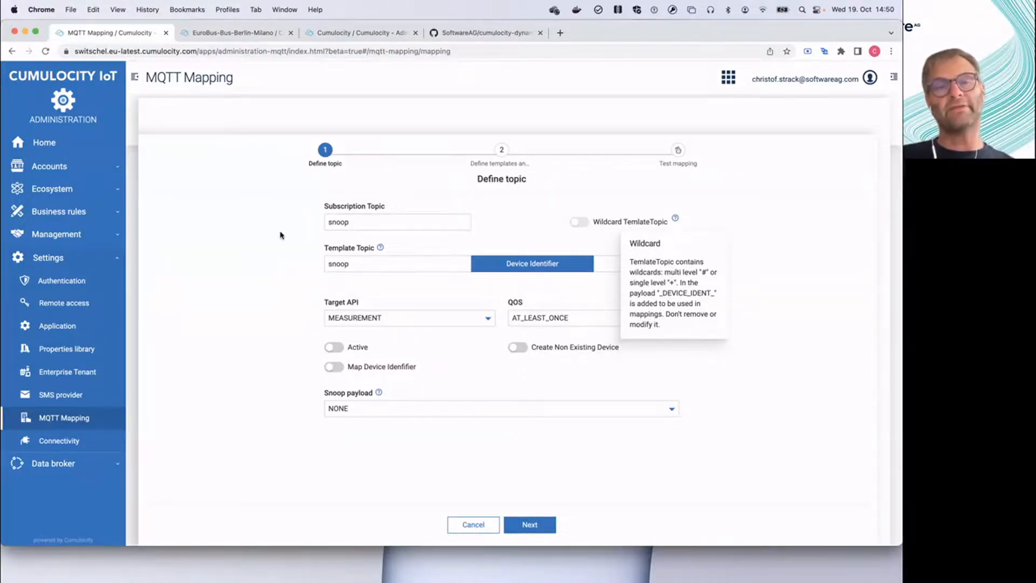
Set the new mapping's snoop payload option to ENABLED, continue, and confirm the start of snooping.
left_click(343, 409)
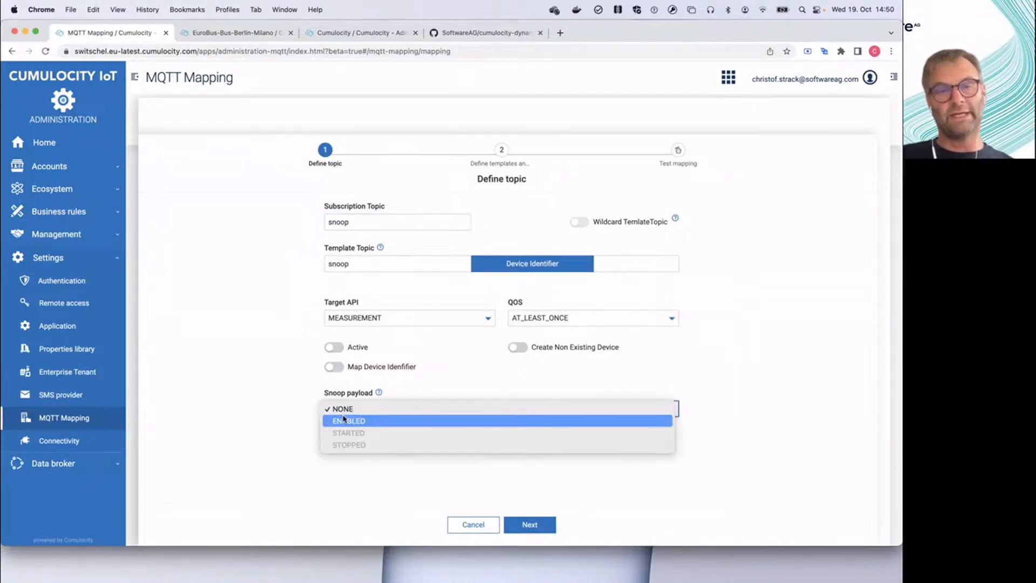
left_click(346, 420)
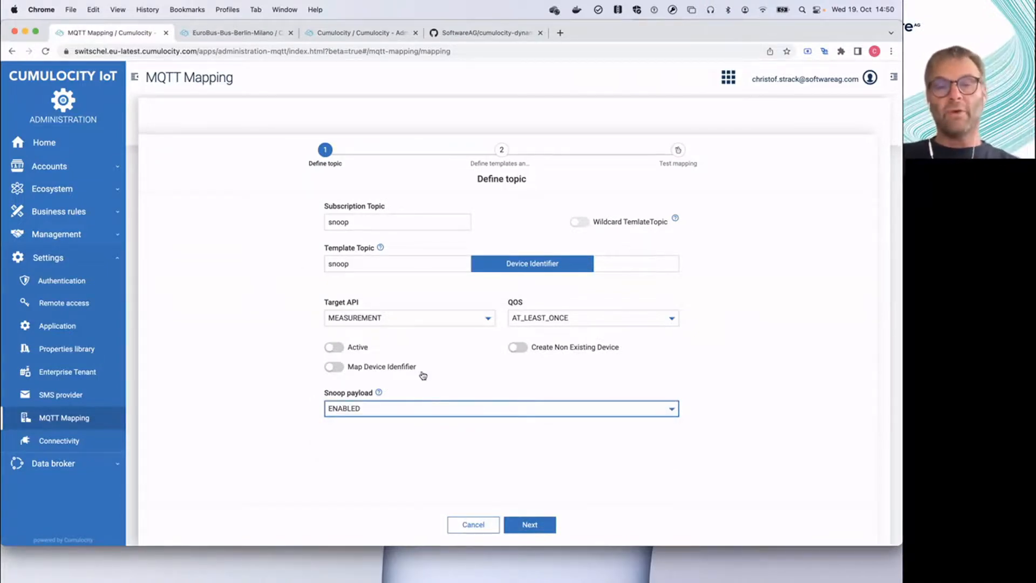
left_click(519, 524)
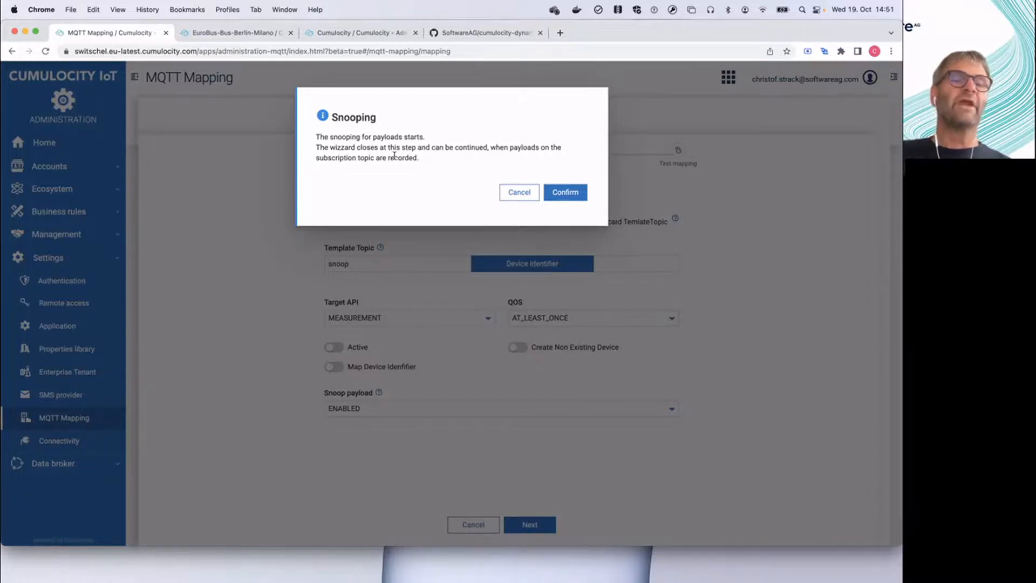
left_click(585, 195)
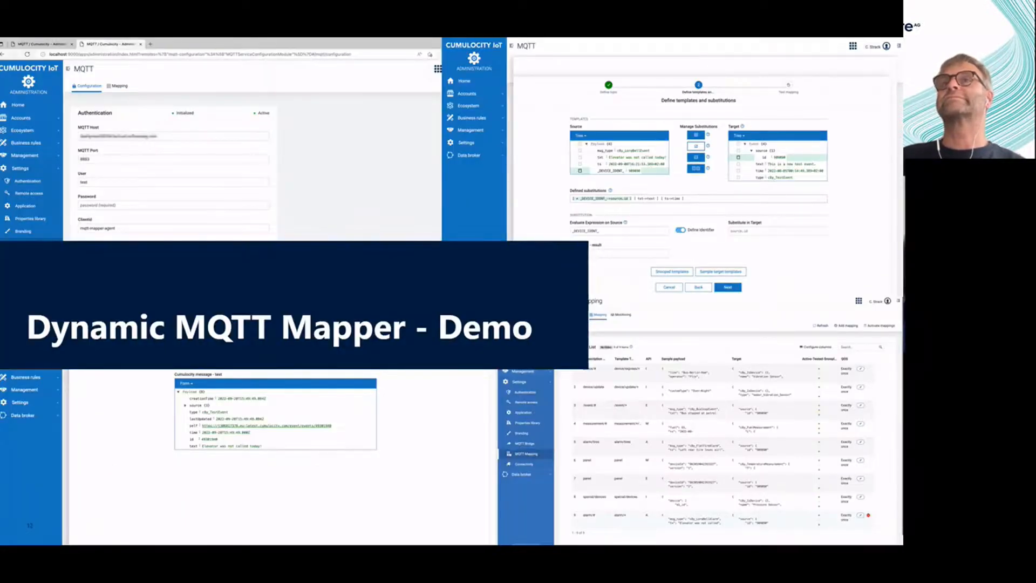
key("Right")
key("Right")
key("Right")
key("Right")
key("Right")
key("Right")
key("Right")
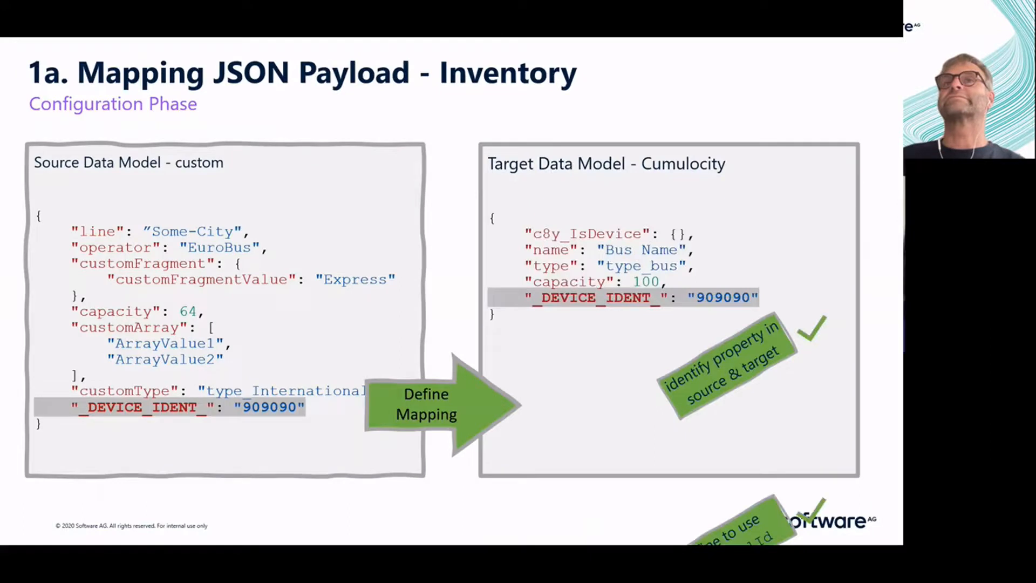
key("Right")
key("Right")
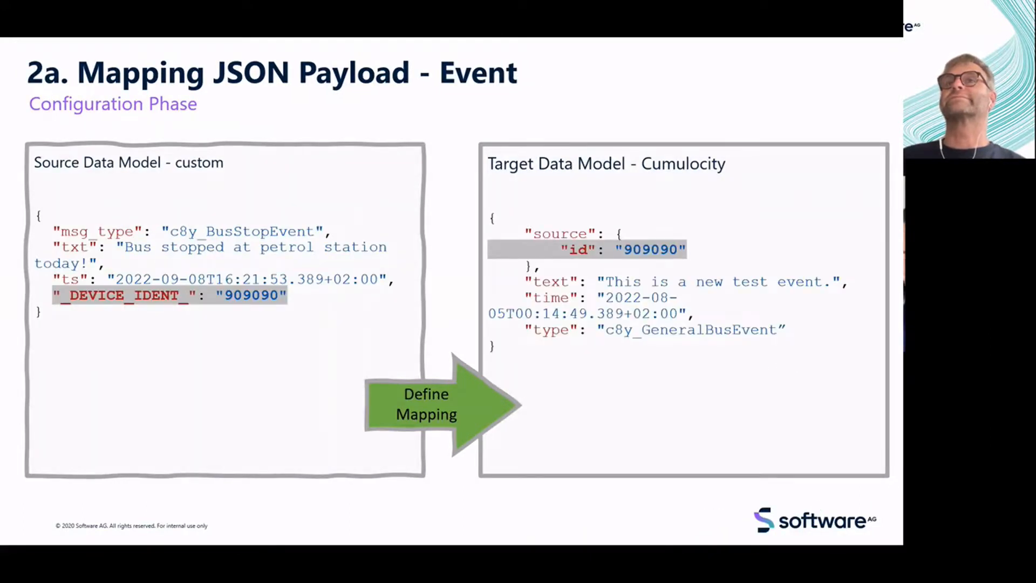
key("Right")
key("Right")
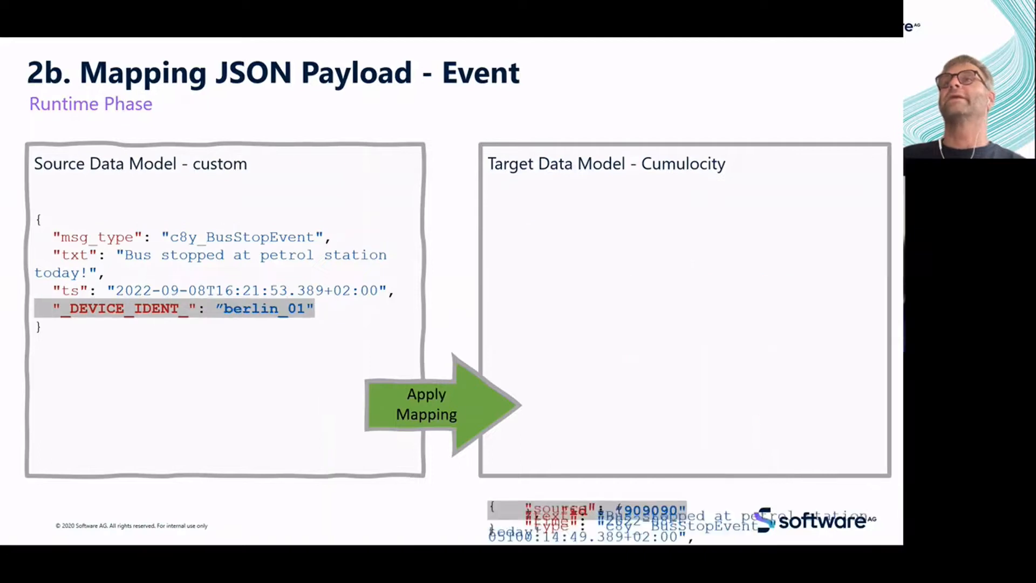